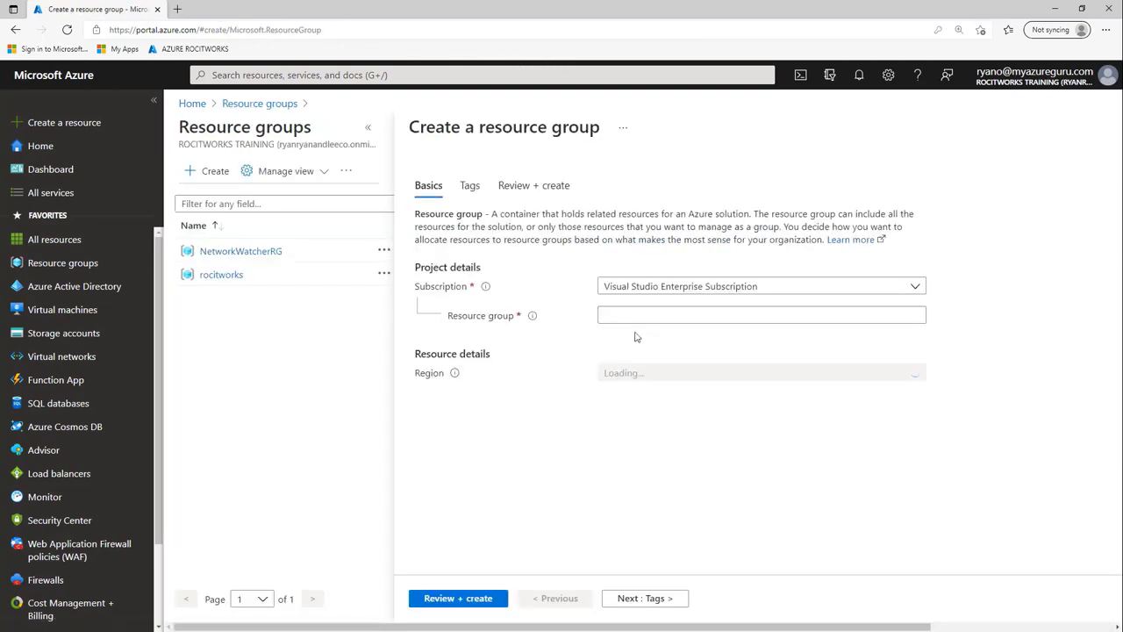
# - Create the NSG-Lab resource group and confirm its creation in the notifications
pyautogui.click(634, 315)
pyautogui.rightClick(634, 316)
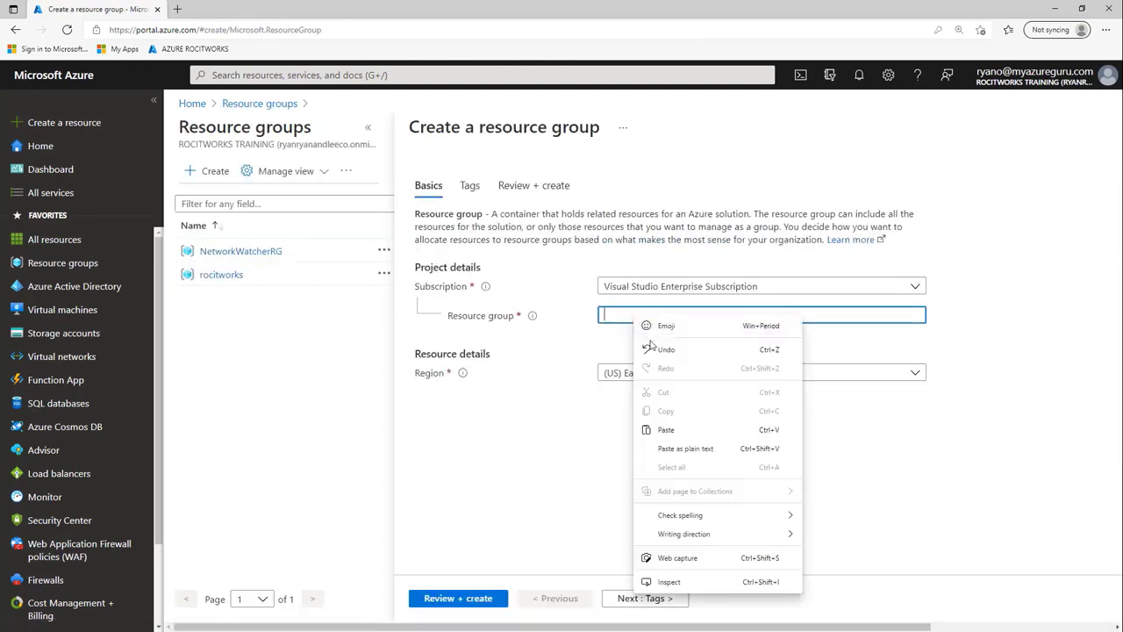
pyautogui.click(669, 429)
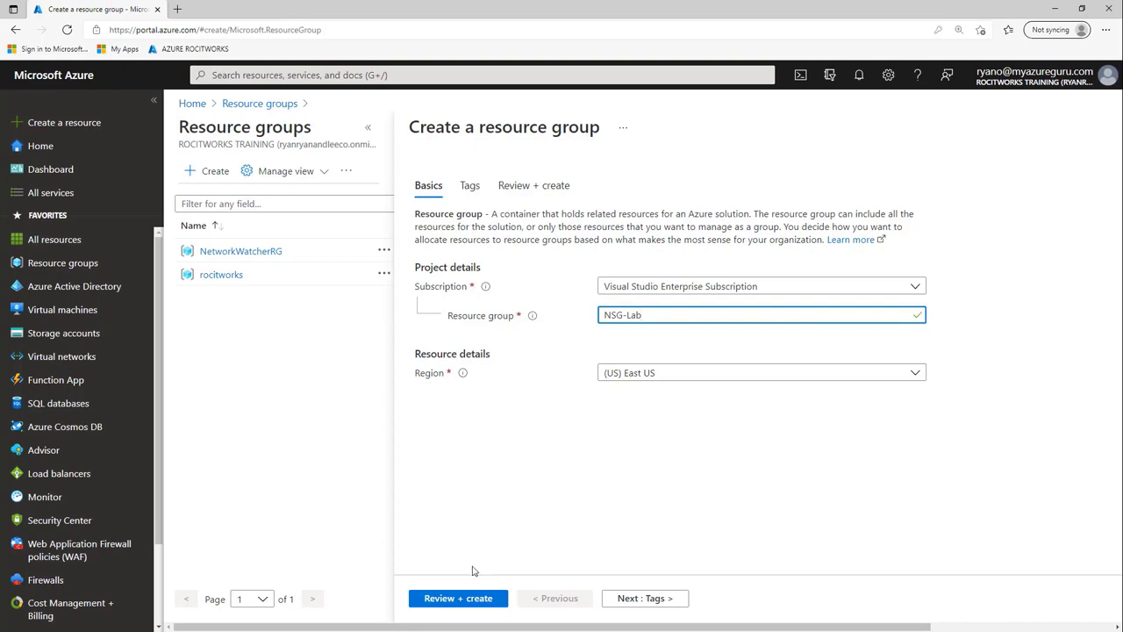
pyautogui.click(466, 598)
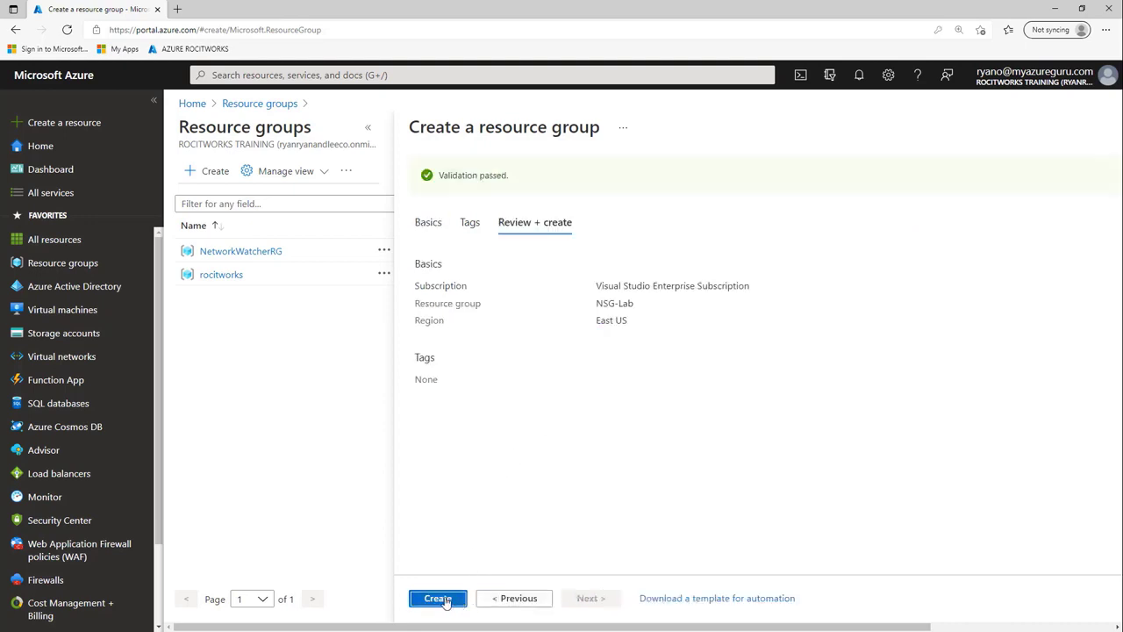
pyautogui.click(446, 599)
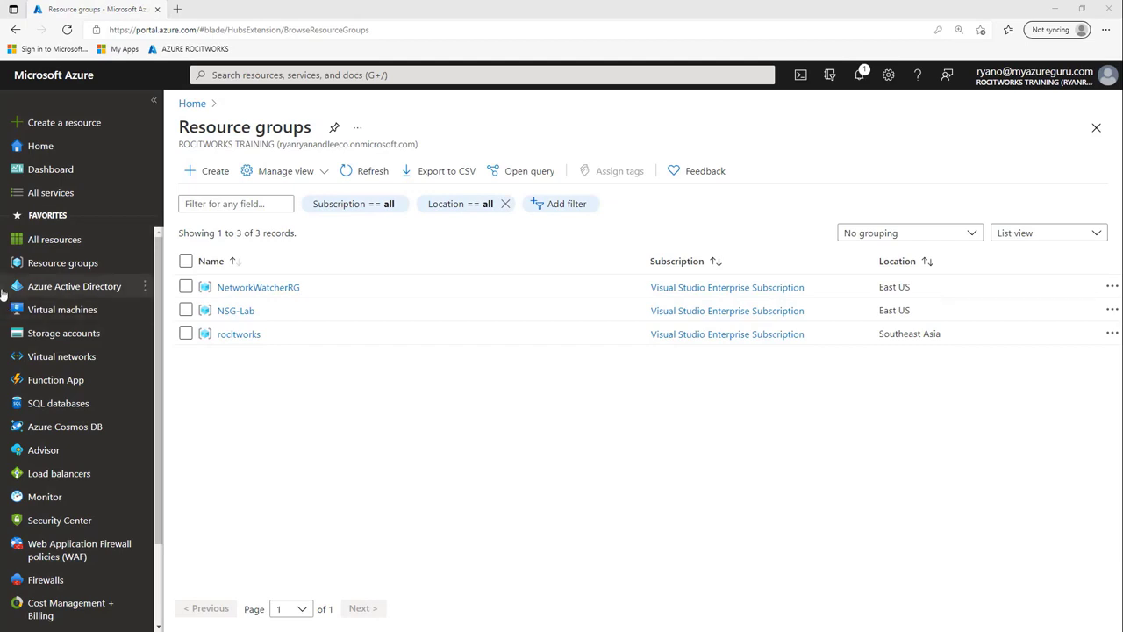
pyautogui.click(862, 78)
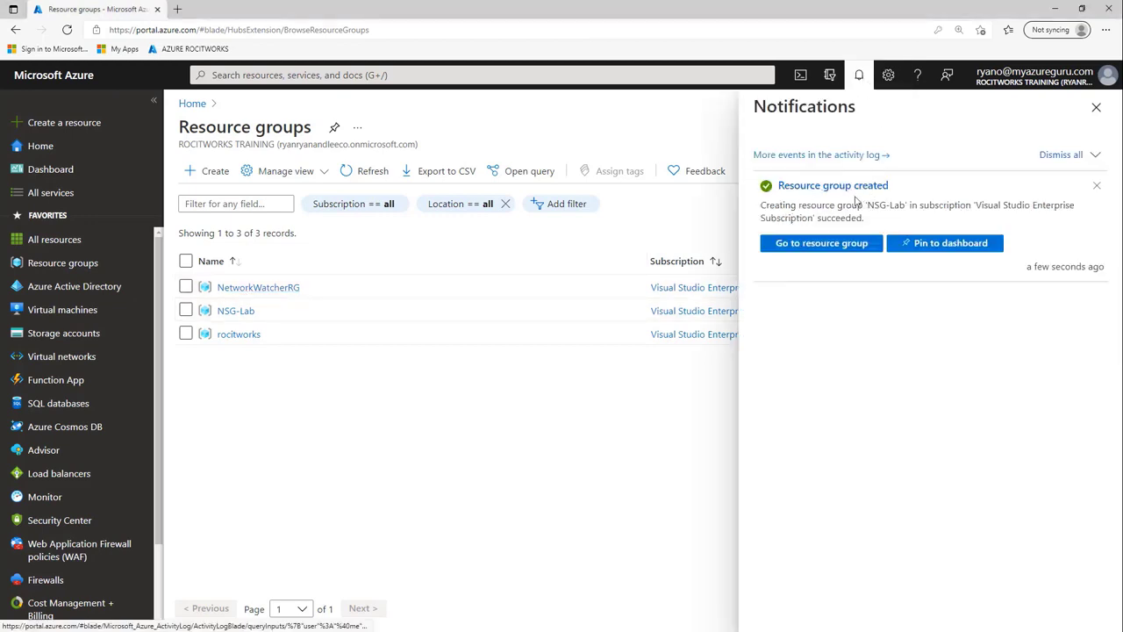
pyautogui.click(1060, 155)
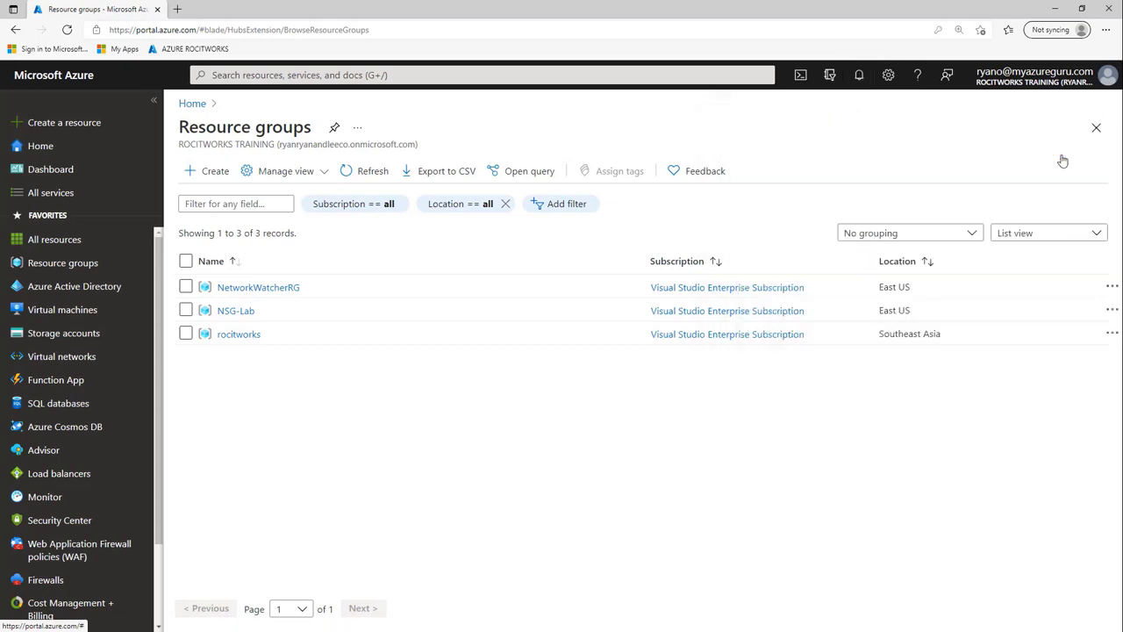
# - Find Network security groups via a 'NET' search and start a new one
pyautogui.click(300, 75)
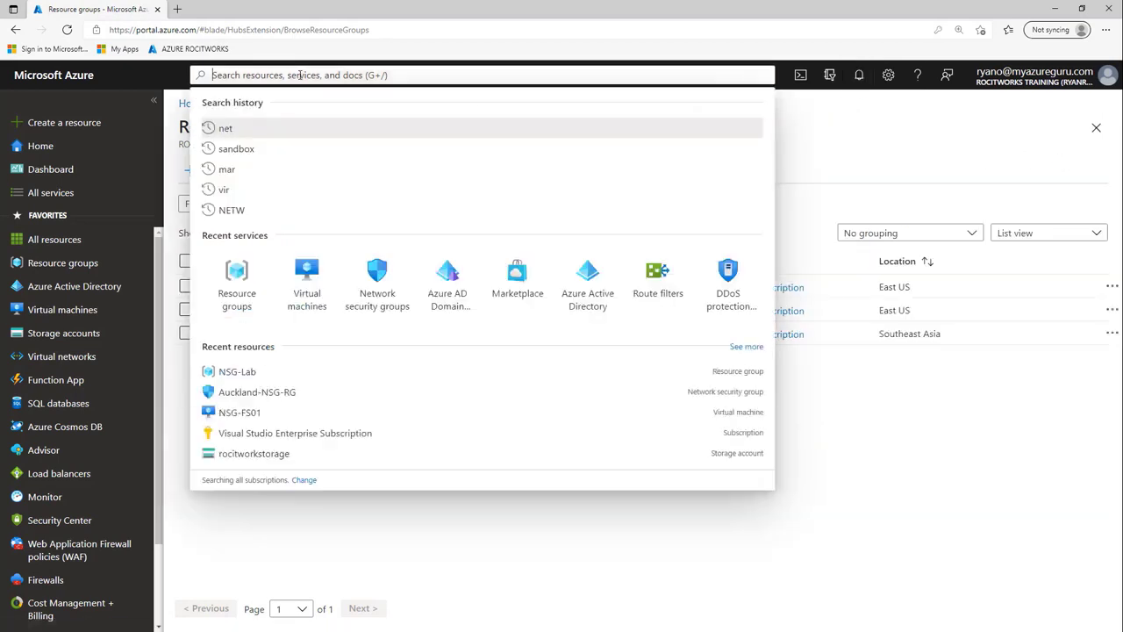
pyautogui.write('NET')
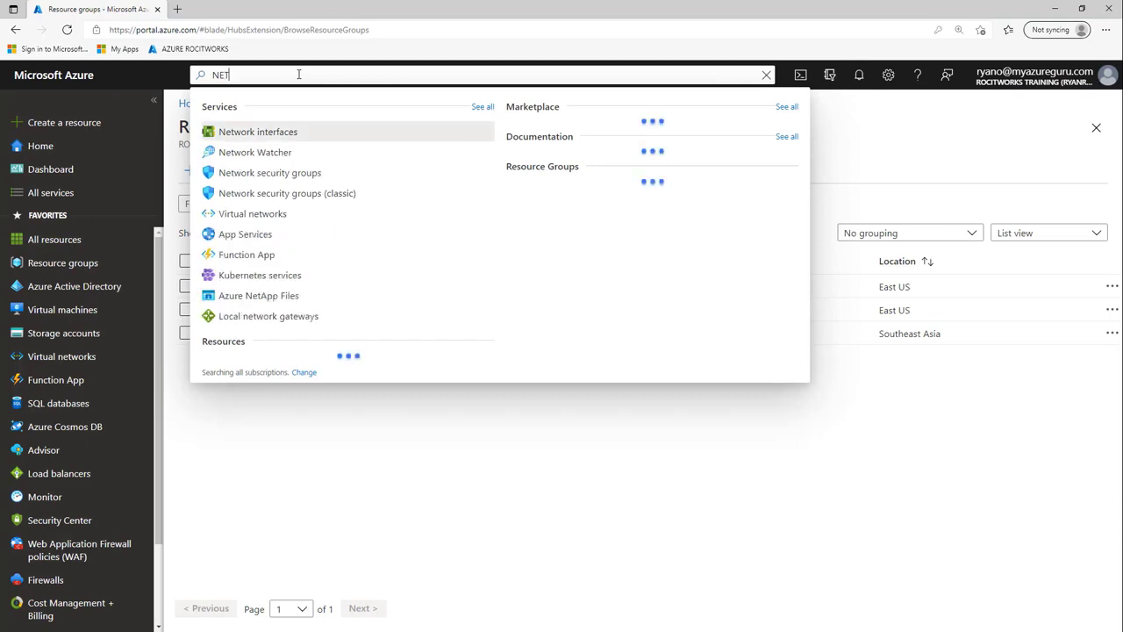
pyautogui.click(296, 174)
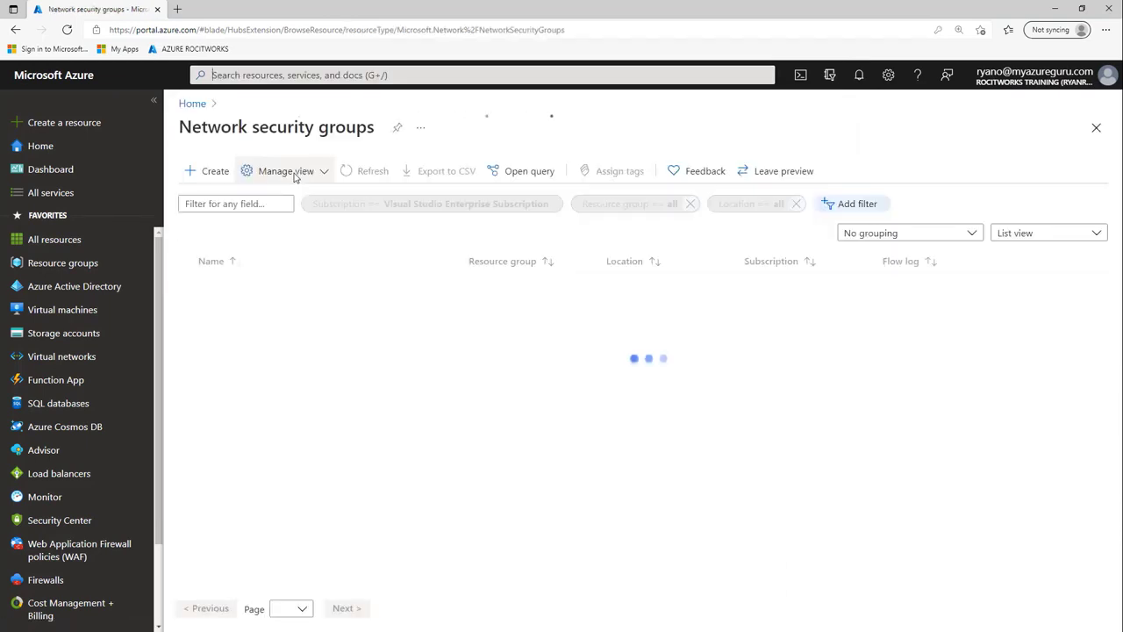
pyautogui.click(645, 434)
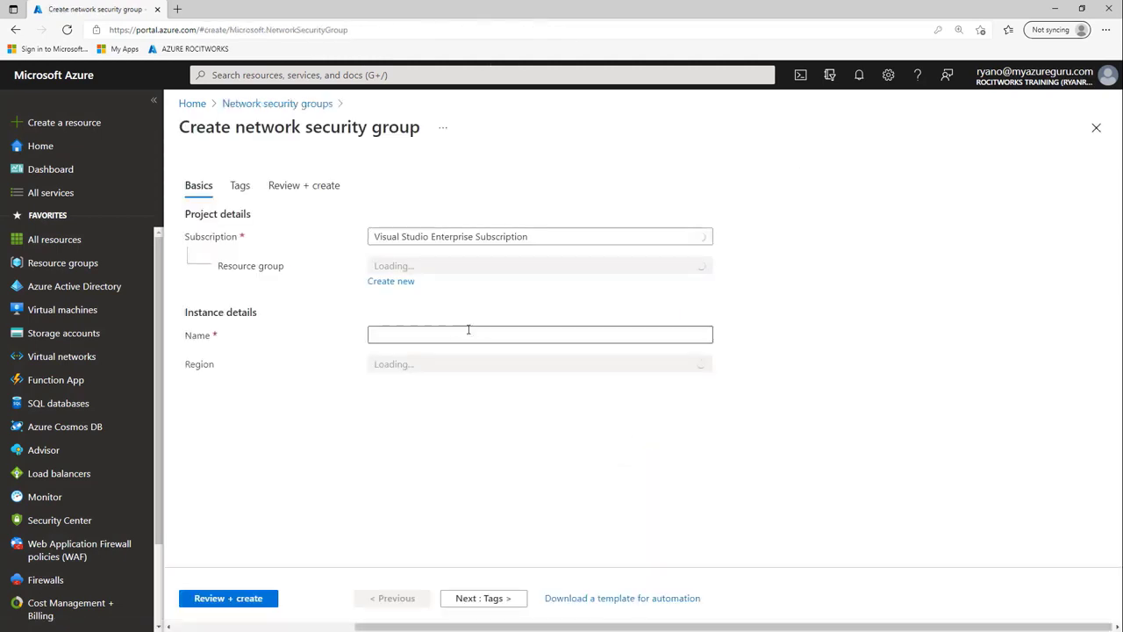
# - Name the group Auckland-NSG-SG in NSG-Lab, with no tags, and reach validation
pyautogui.click(425, 267)
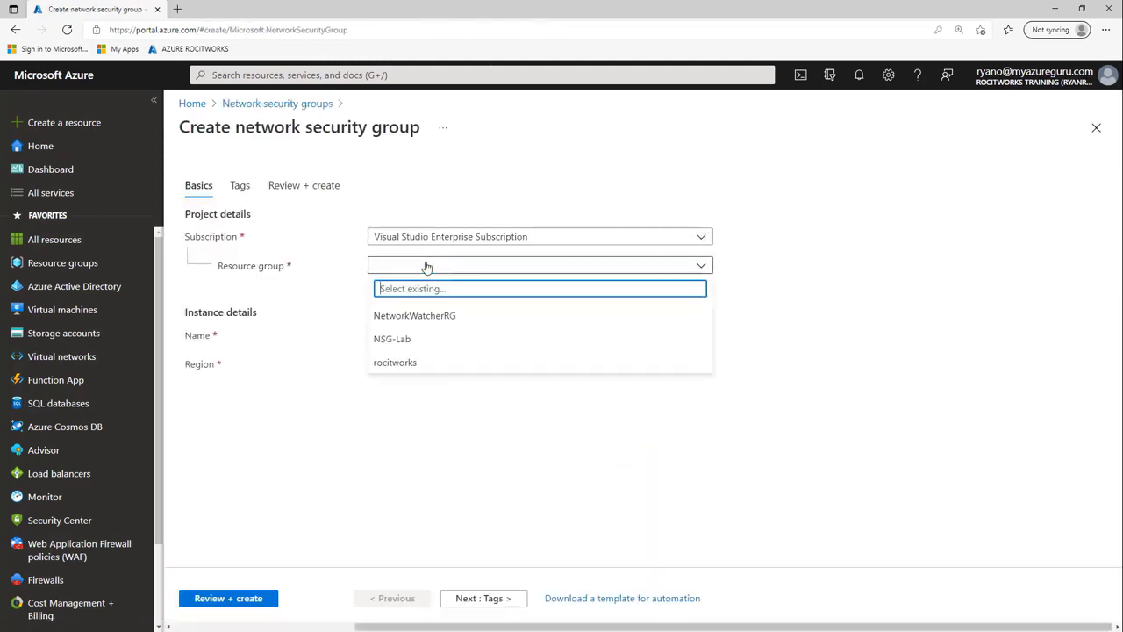
pyautogui.click(391, 336)
pyautogui.click(418, 336)
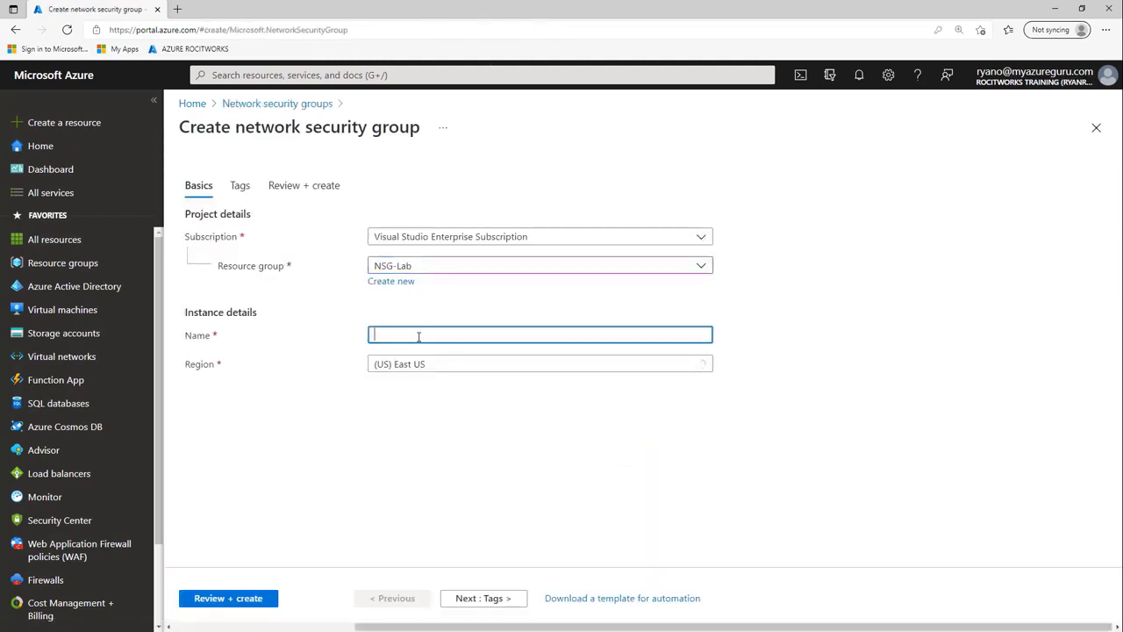
pyautogui.rightClick(419, 338)
pyautogui.click(460, 453)
pyautogui.click(483, 597)
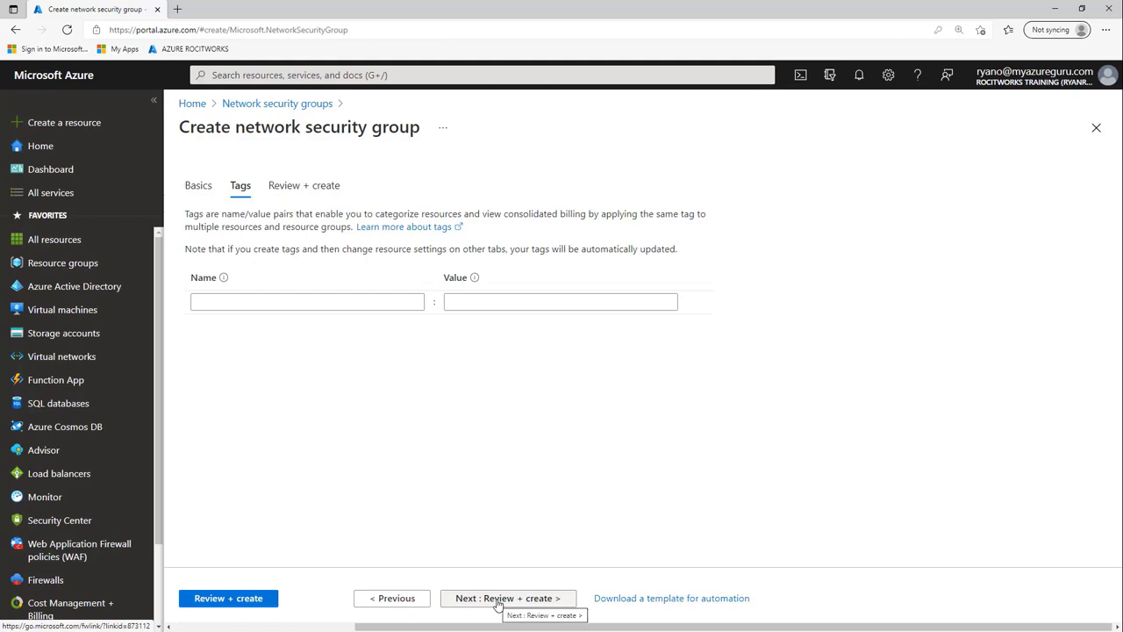
pyautogui.click(498, 602)
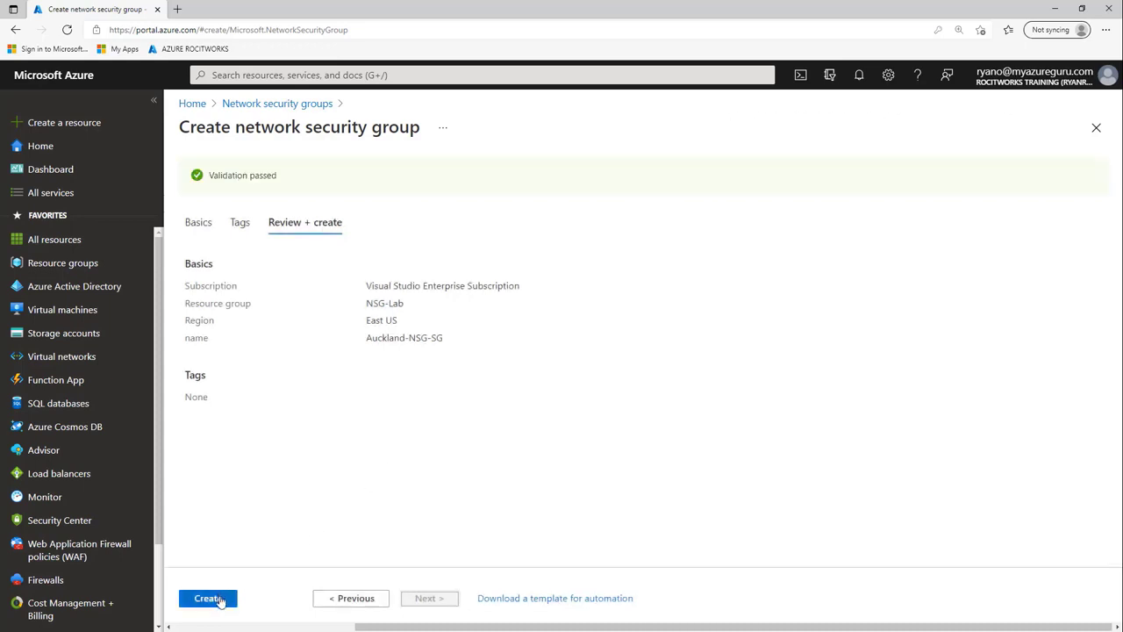
# - Deploy Auckland-NSG-SG and open it to view its default security rules
pyautogui.click(220, 598)
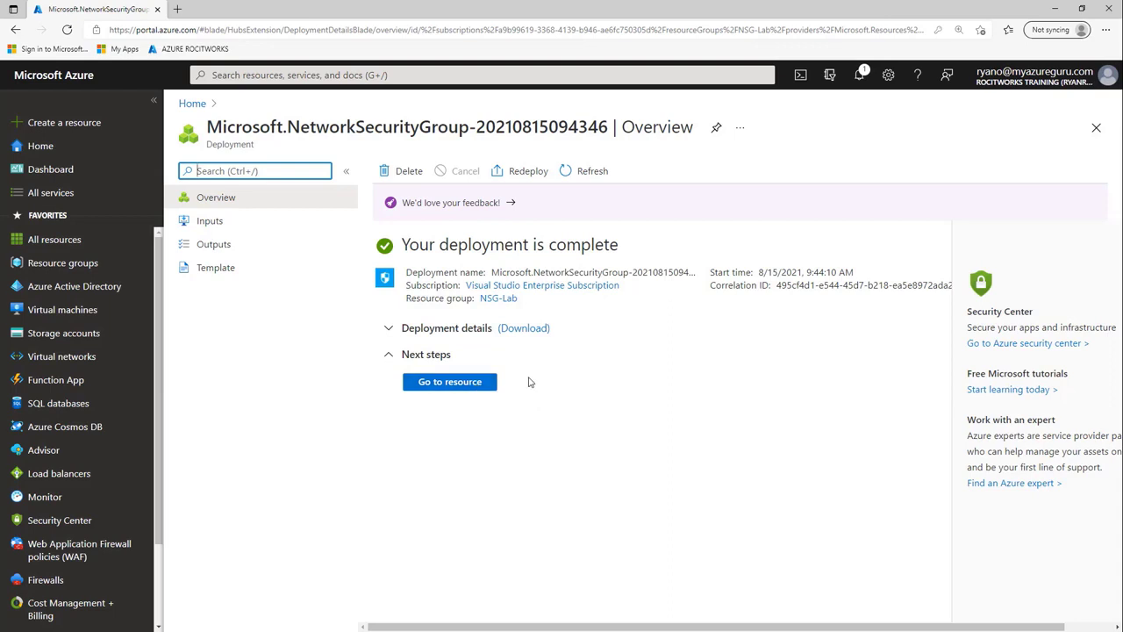
pyautogui.click(471, 386)
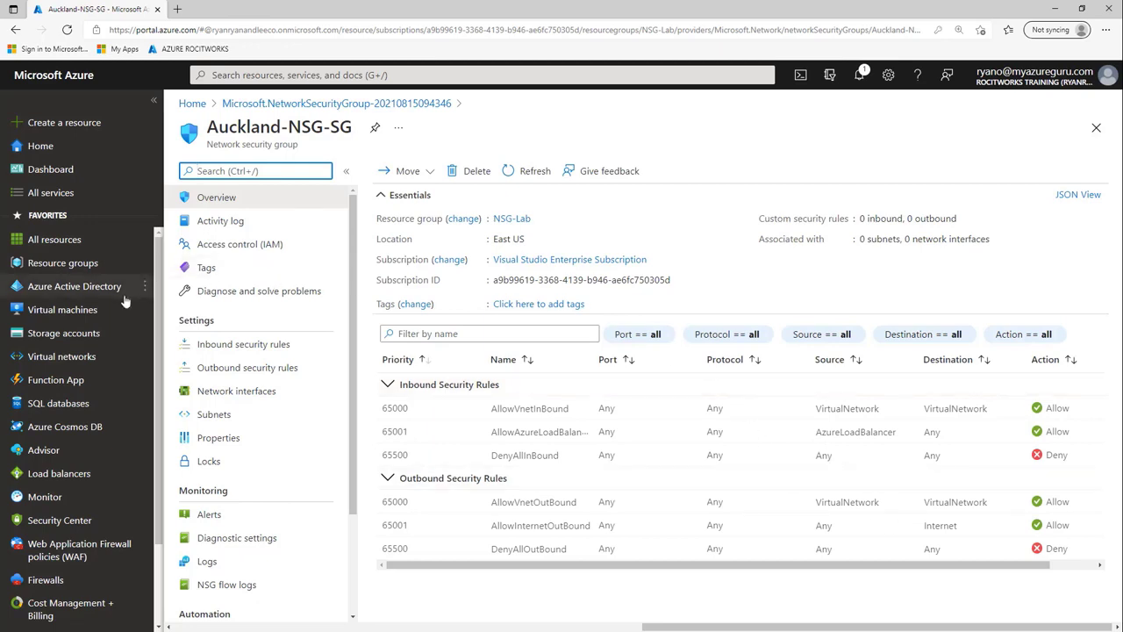
# - Start a new virtual machine named nsg-fs01 in the NSG-Lab resource group
pyautogui.click(88, 309)
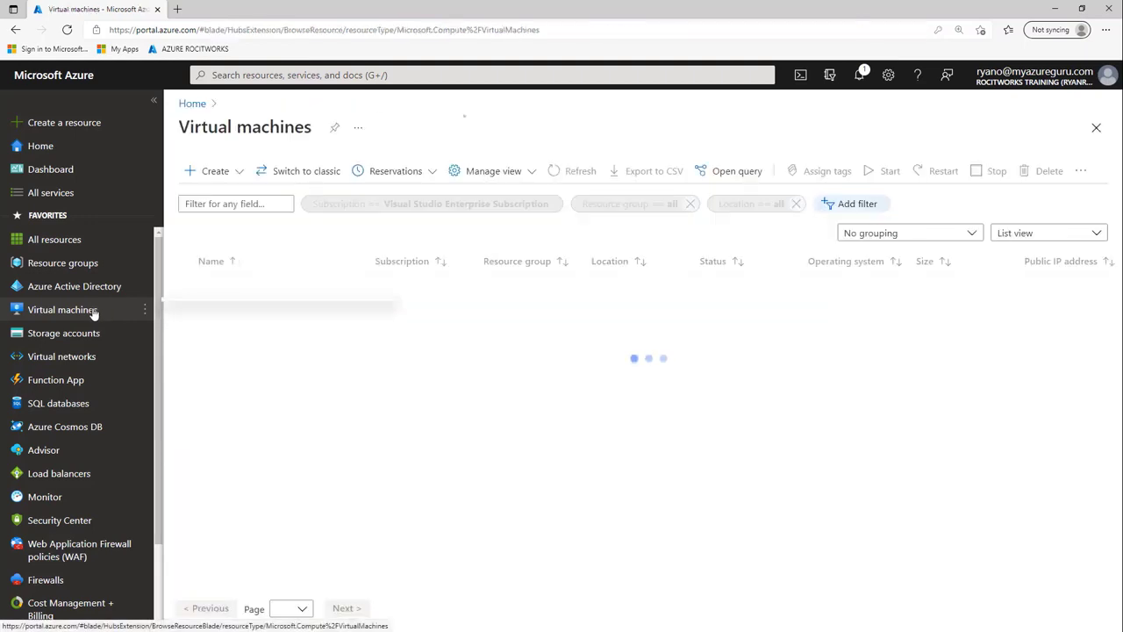
pyautogui.click(223, 176)
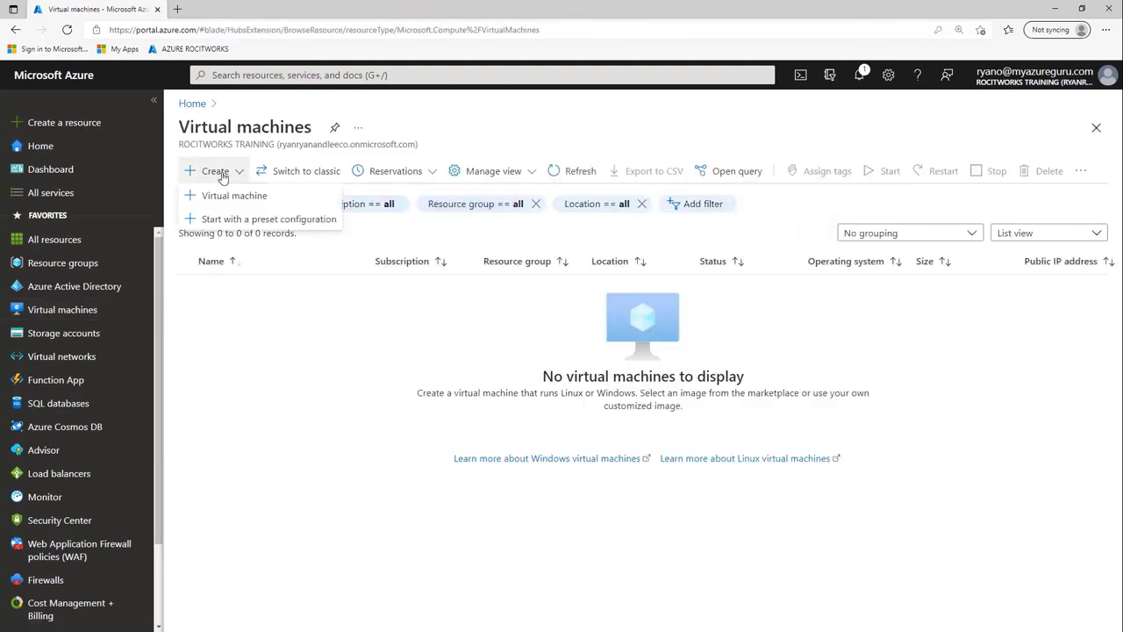
pyautogui.click(225, 195)
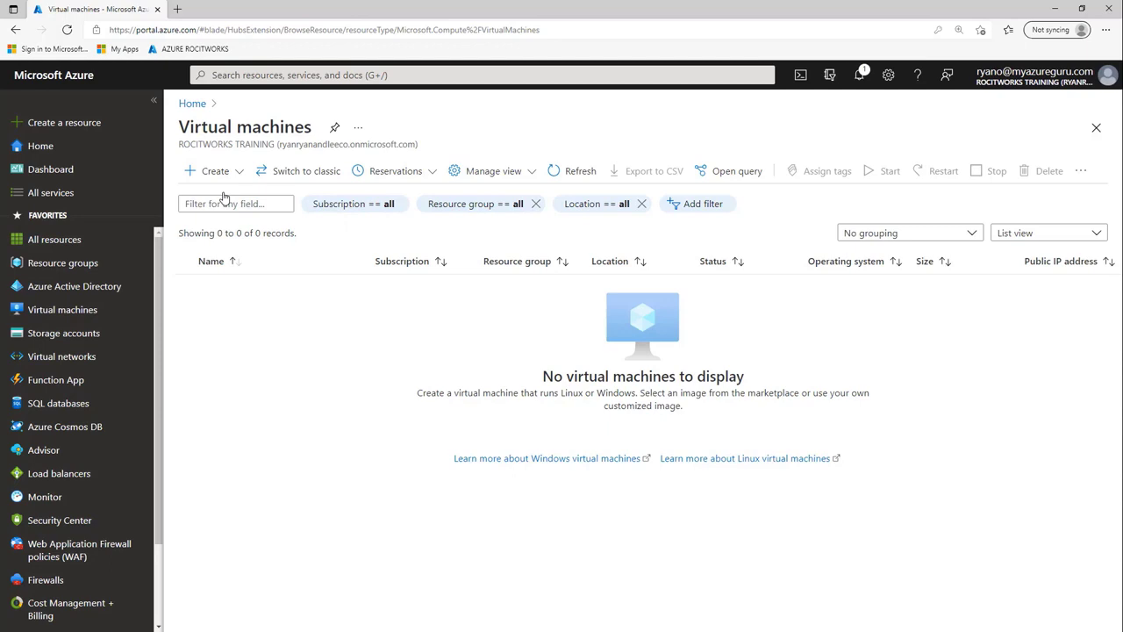
pyautogui.click(682, 362)
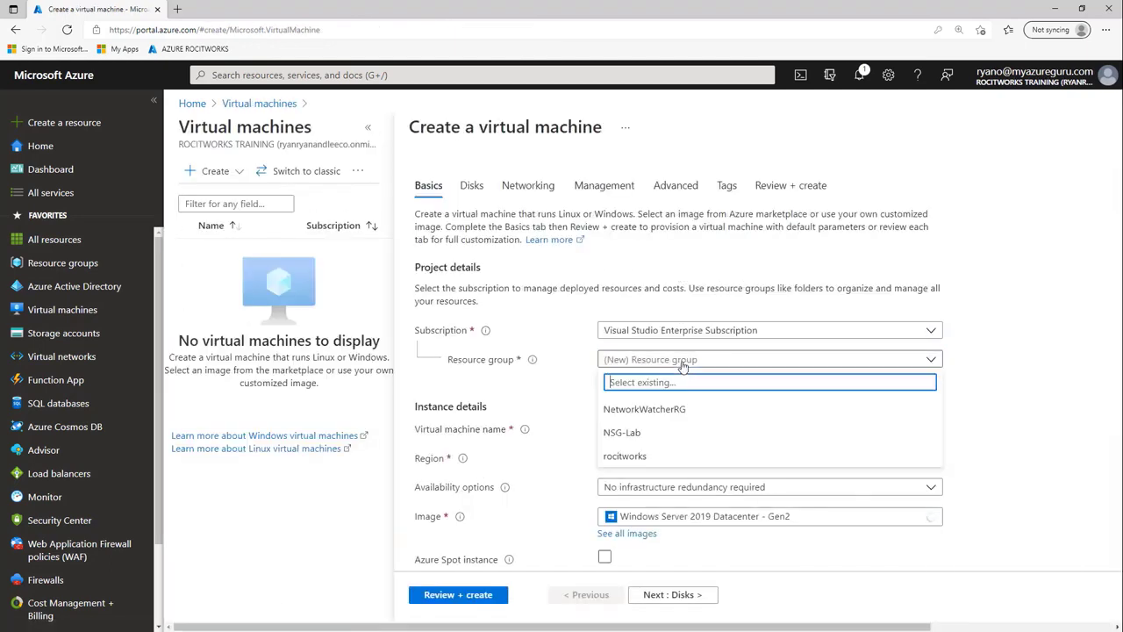
pyautogui.click(673, 428)
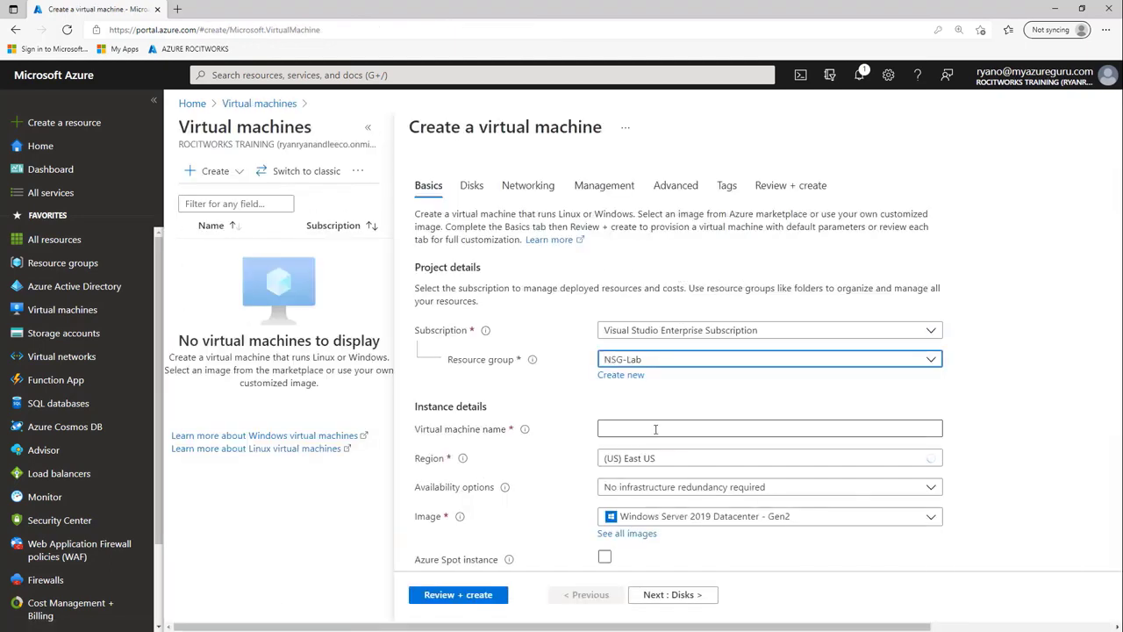
pyautogui.click(655, 429)
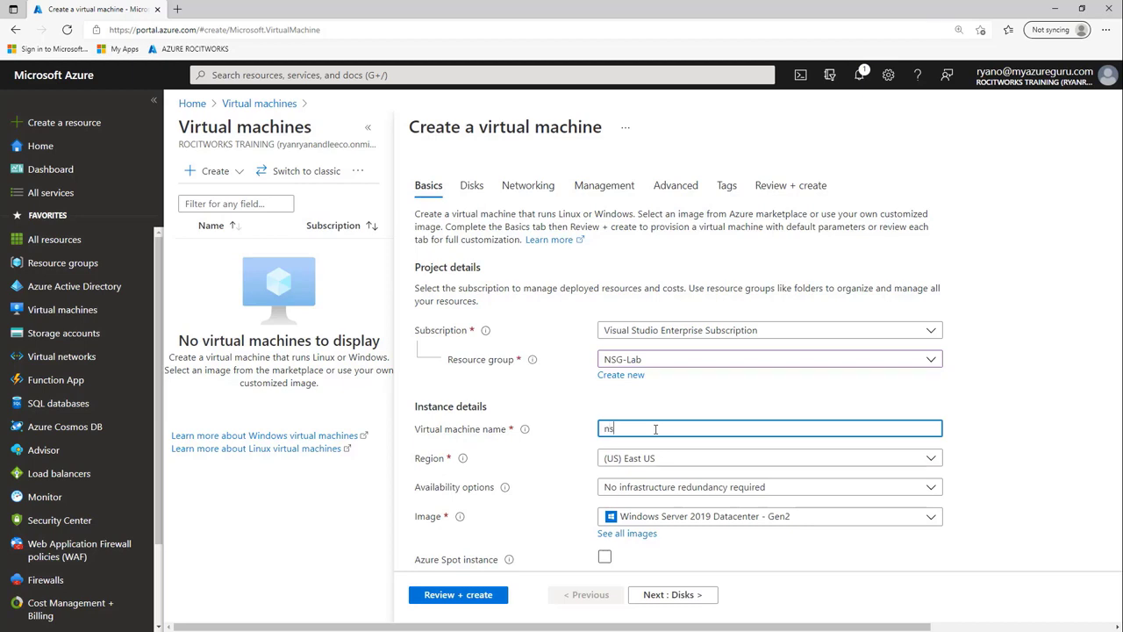
pyautogui.write('nsg-fs01')
# - Enter the administrator username and password, and confirm the password
pyautogui.scroll(-4, 687, 401)
pyautogui.click(642, 345)
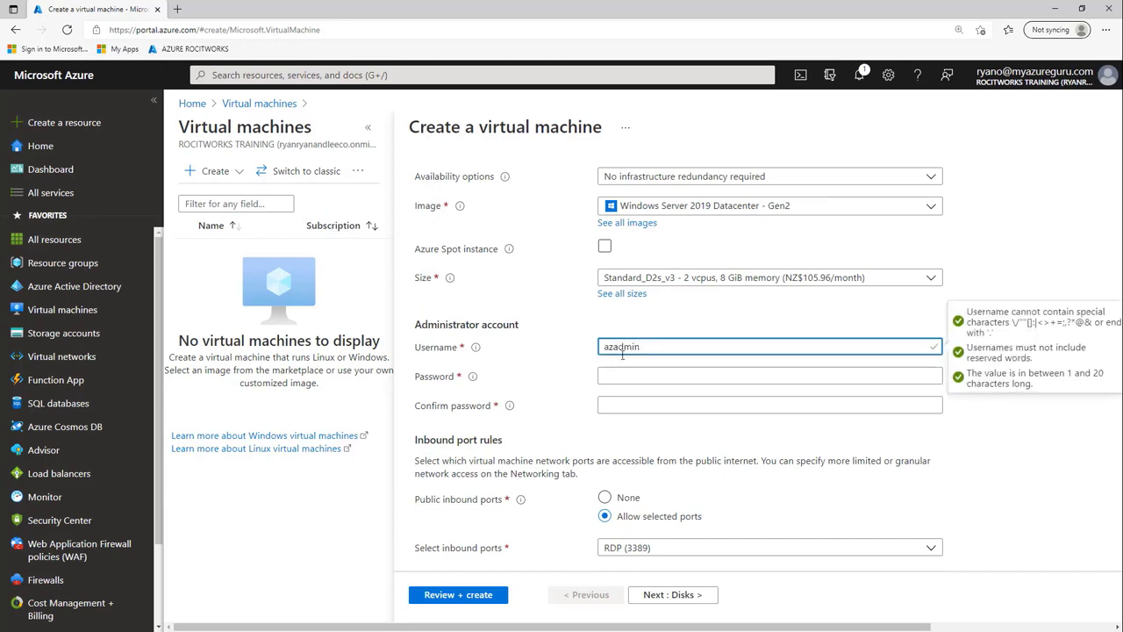
pyautogui.click(620, 375)
pyautogui.write('P')
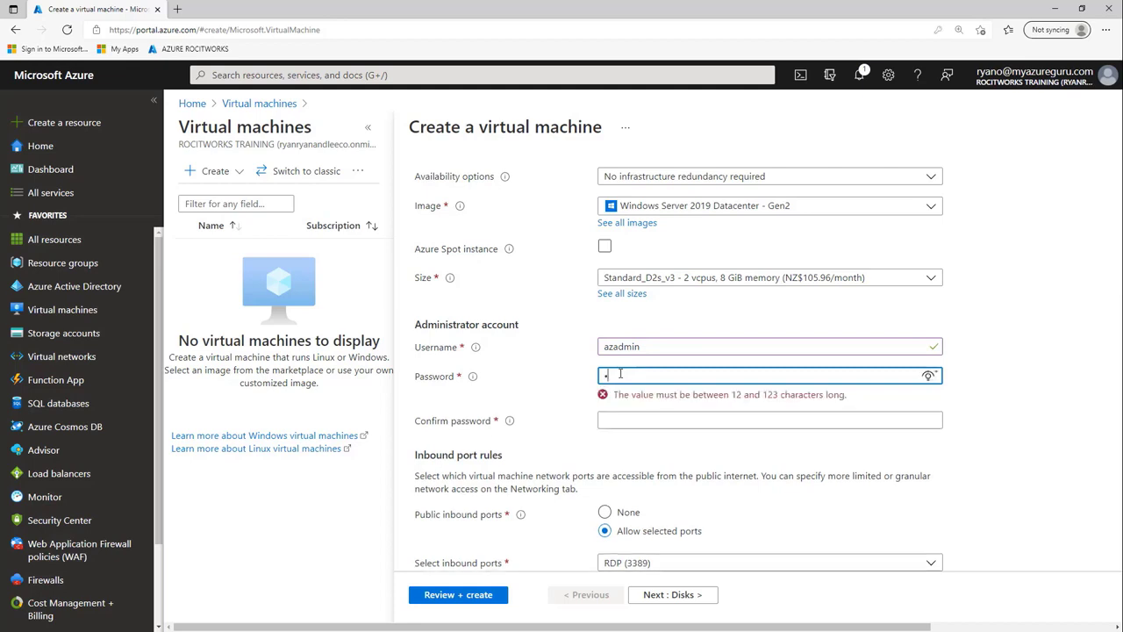
pyautogui.press('BackSpace')
pyautogui.press('BackSpace')
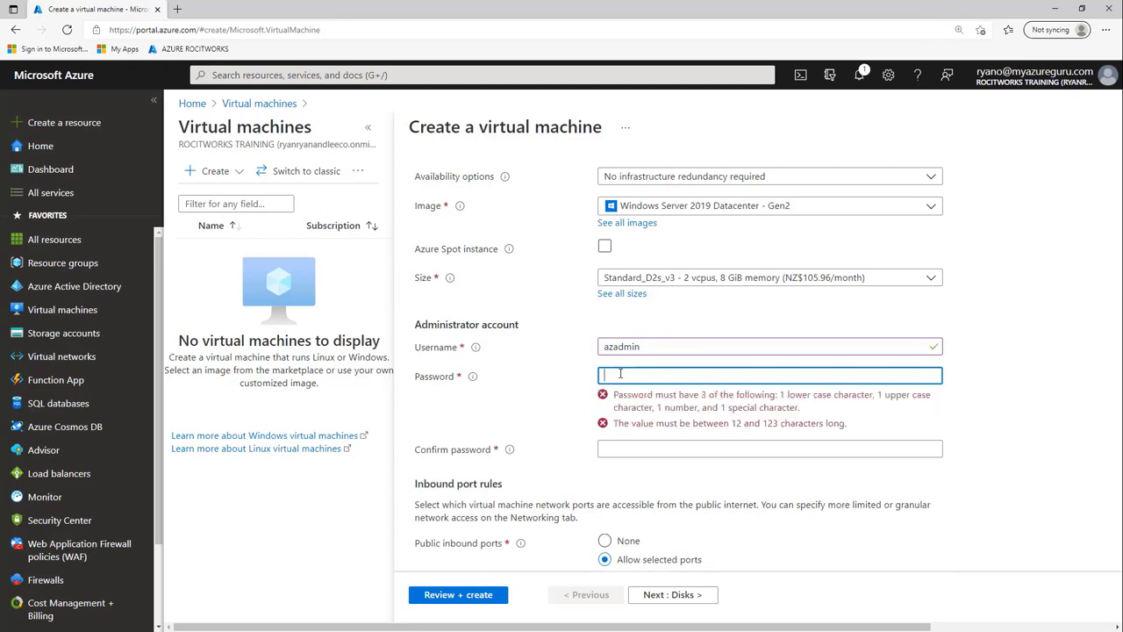
pyautogui.write('P')
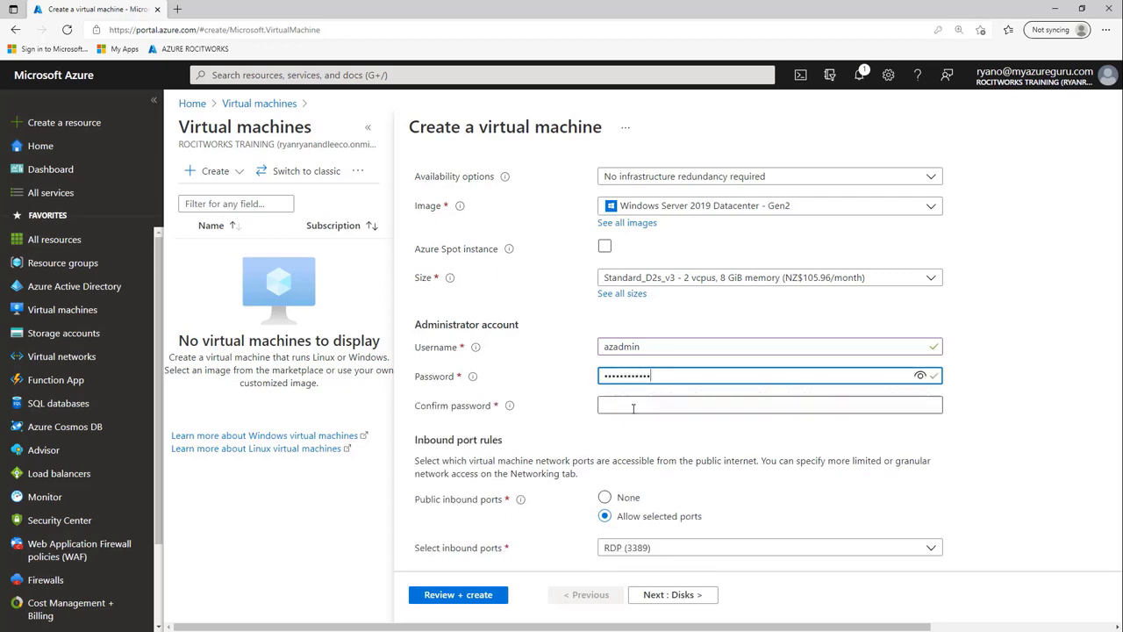
pyautogui.click(632, 404)
pyautogui.write('P')
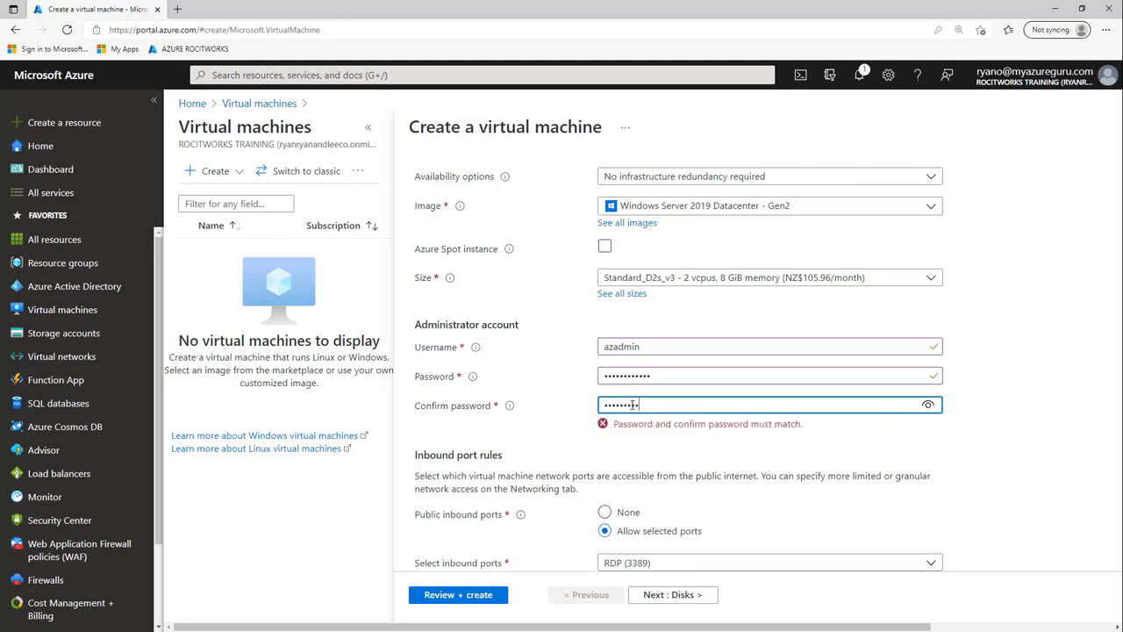
pyautogui.write('a55w.rd1234')
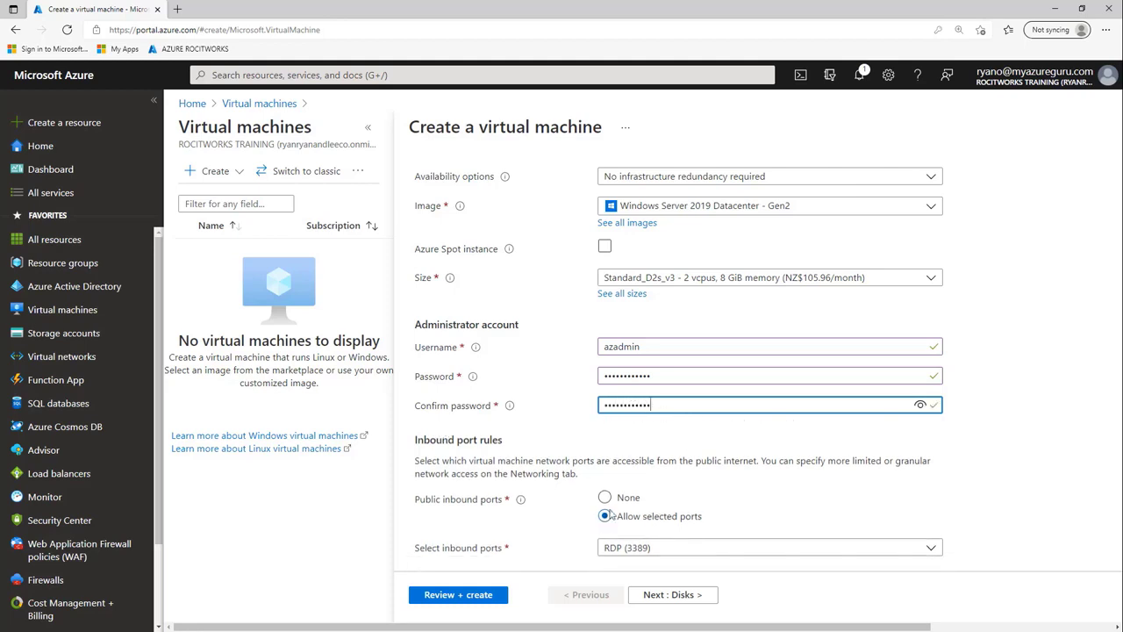
# - Allow no public inbound ports and open the OS disk type choices on Disks
pyautogui.click(605, 496)
pyautogui.scroll(-2, 772, 417)
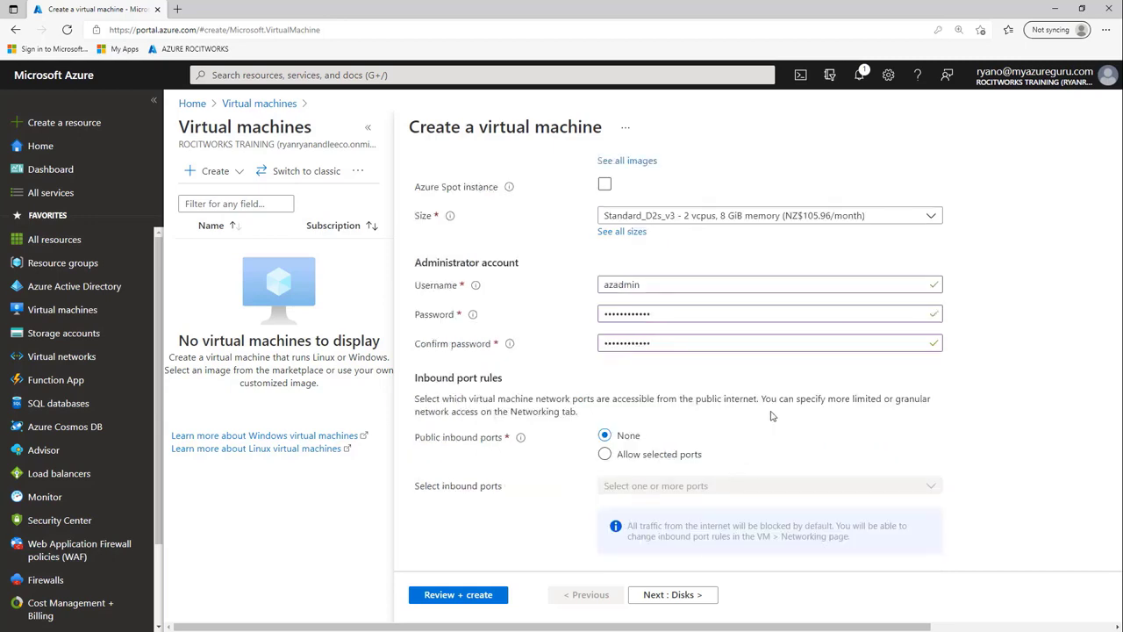
pyautogui.scroll(-1, 720, 376)
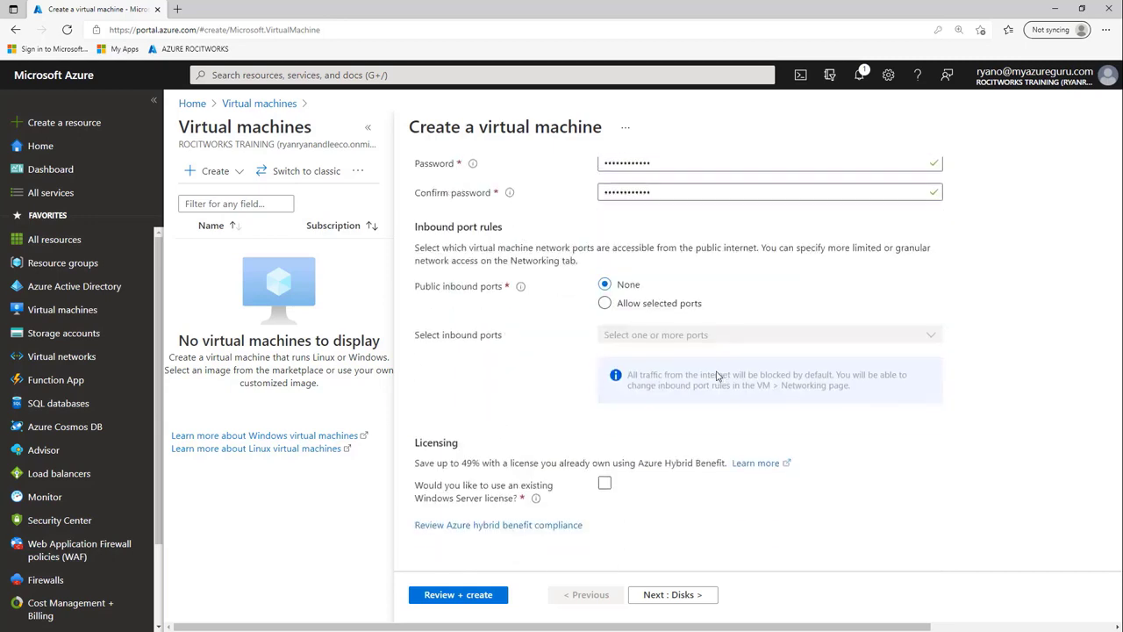
pyautogui.click(694, 600)
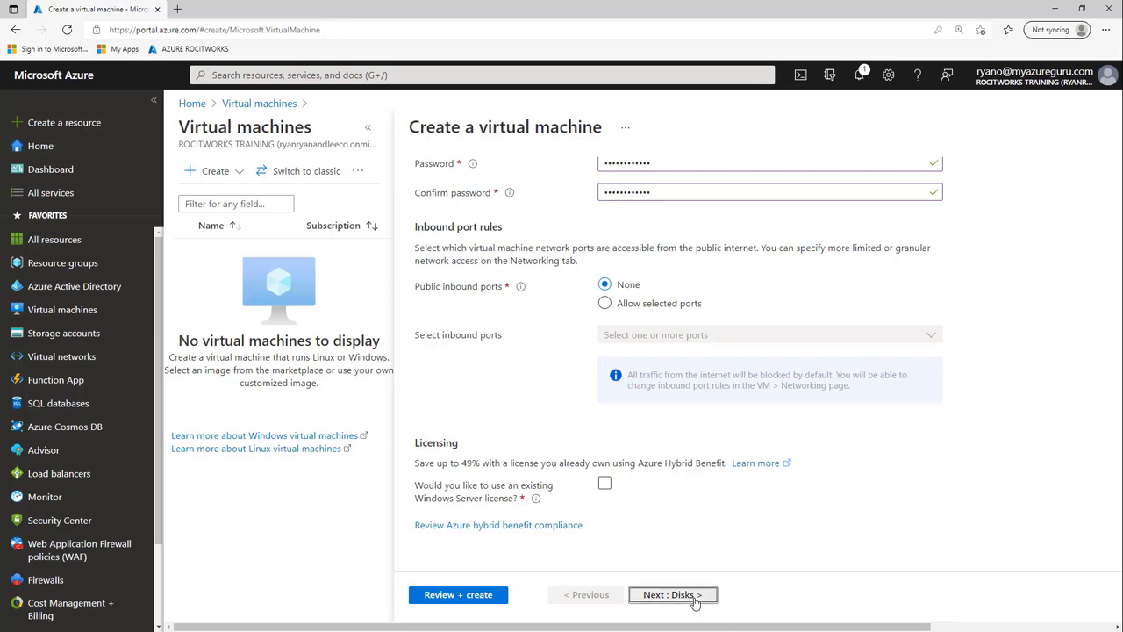
pyautogui.click(773, 274)
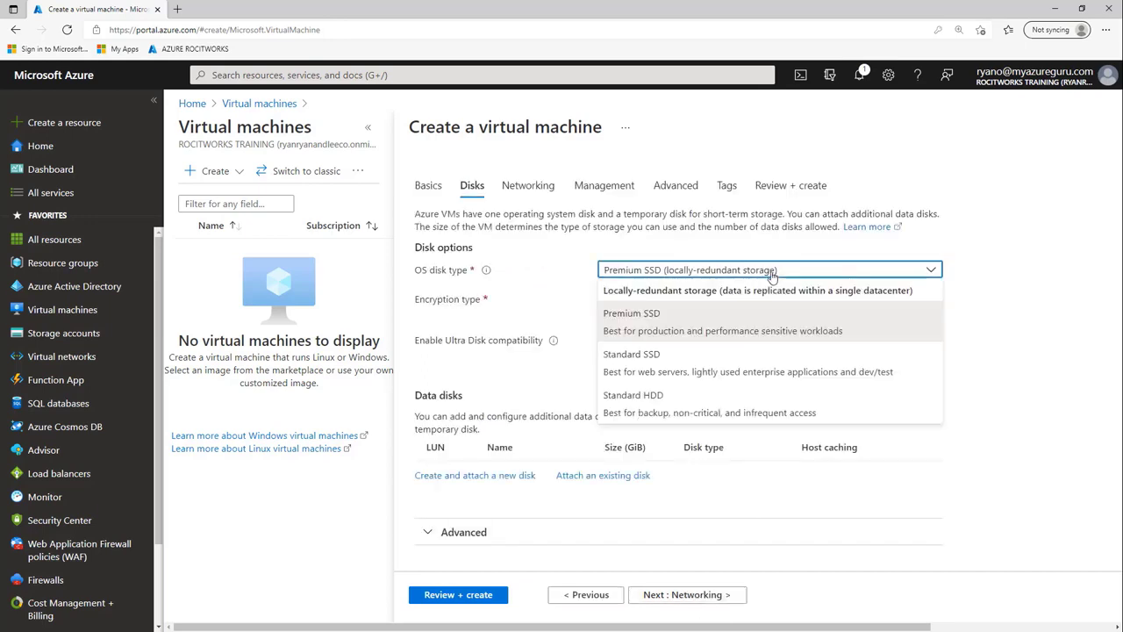
# - Use Standard SSD for the VM's OS disk
pyautogui.click(772, 374)
pyautogui.scroll(-1, 761, 422)
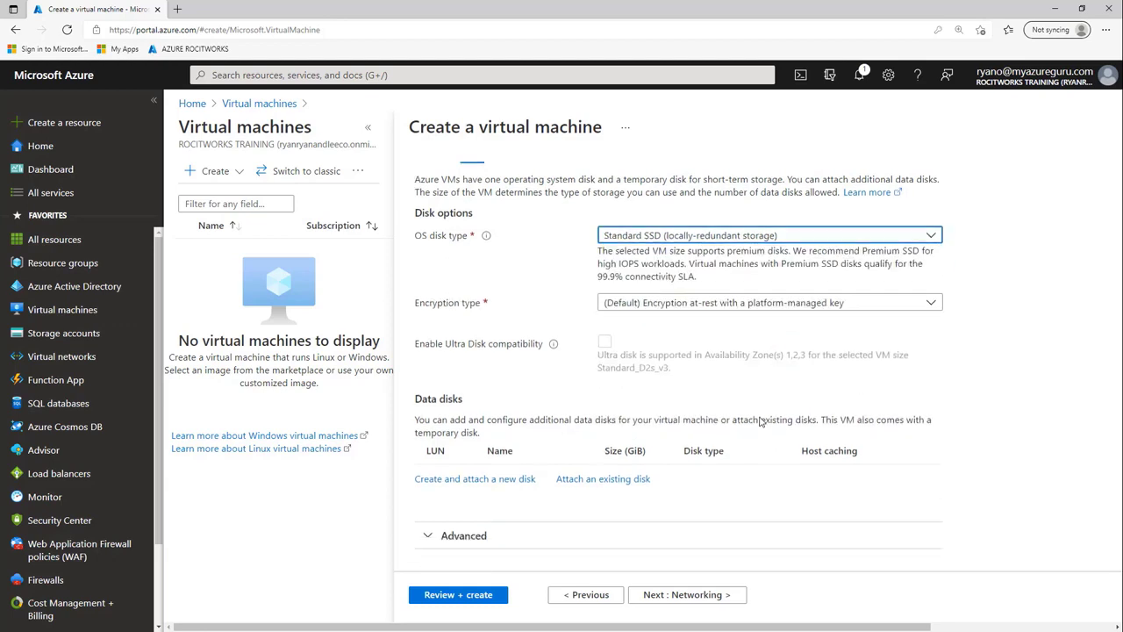
pyautogui.click(701, 596)
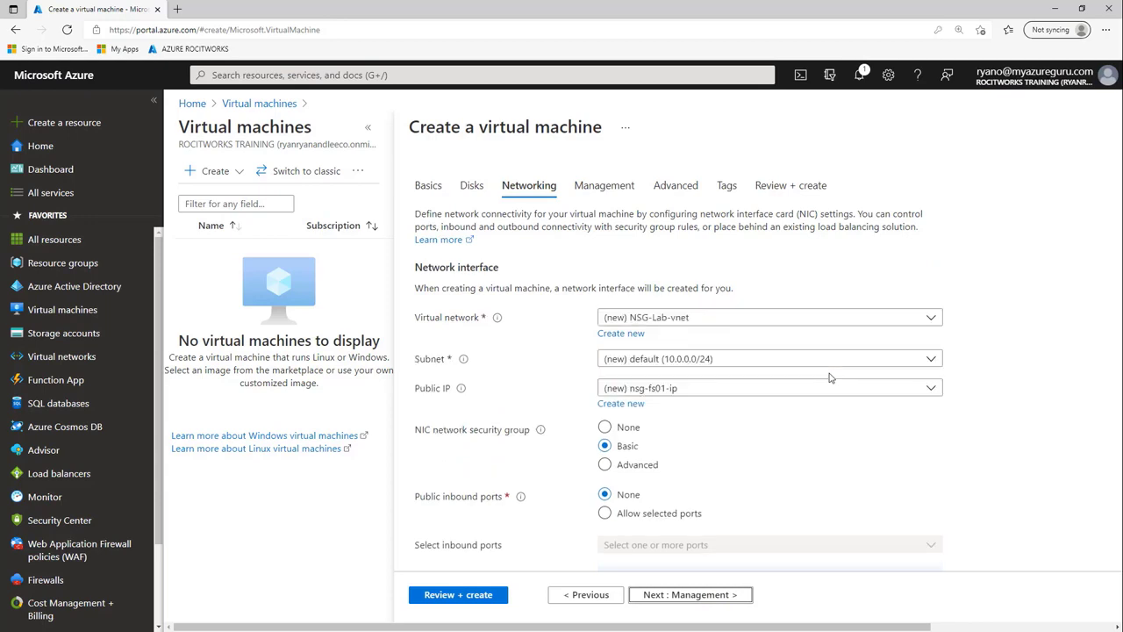
# - Set the NIC security group to Advanced, using the existing Auckland-NSG-SG
pyautogui.click(605, 464)
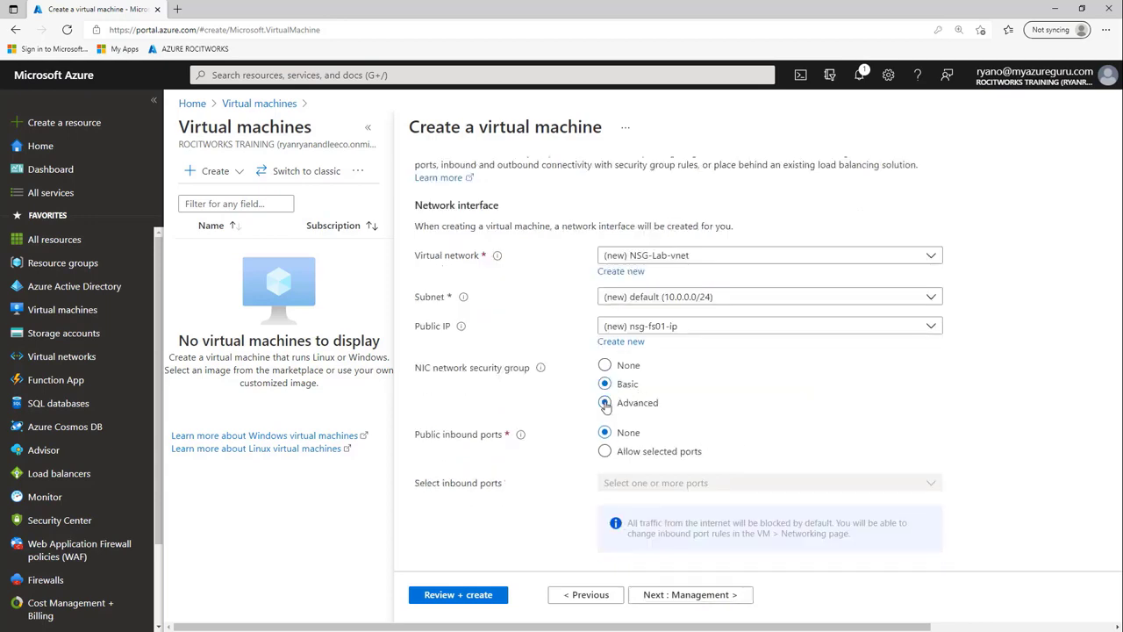
pyautogui.scroll(-2, 675, 452)
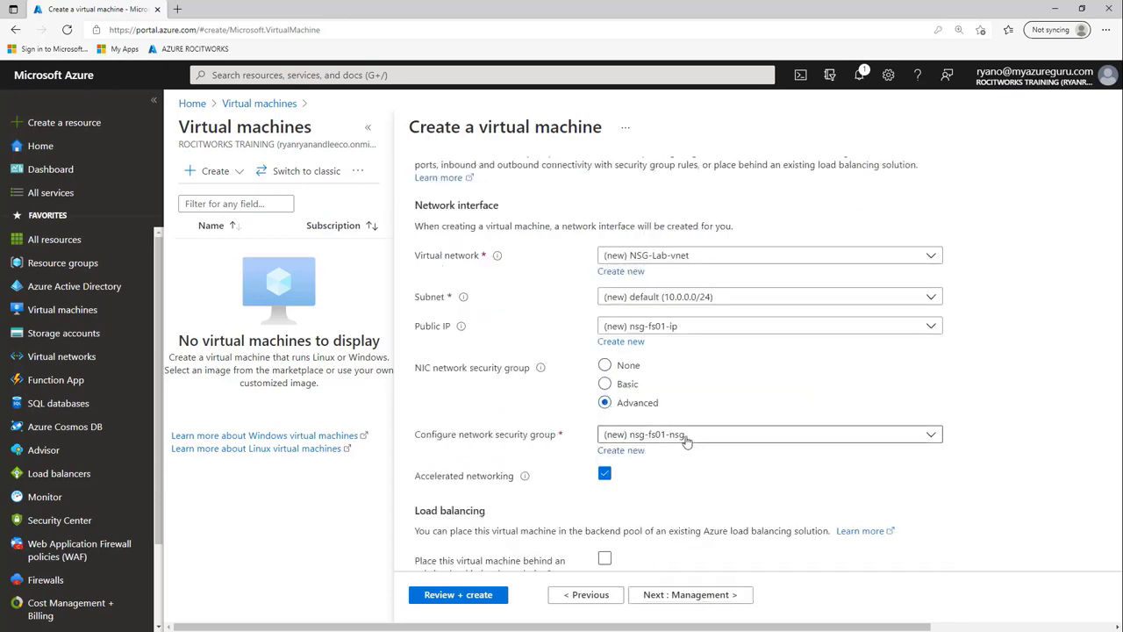
pyautogui.click(687, 436)
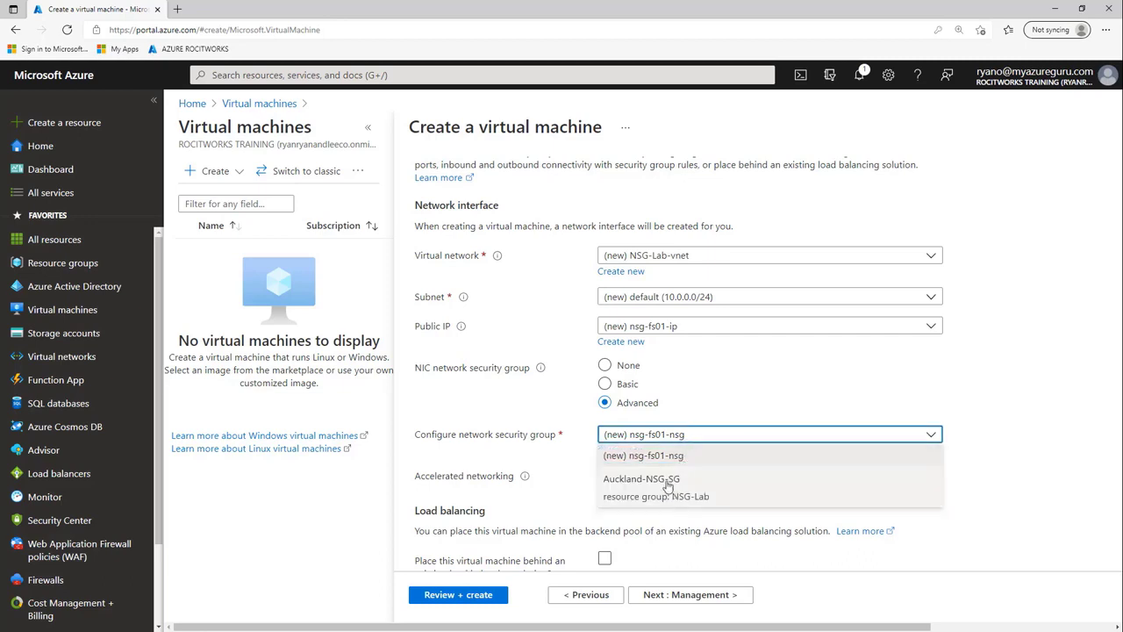
pyautogui.click(667, 483)
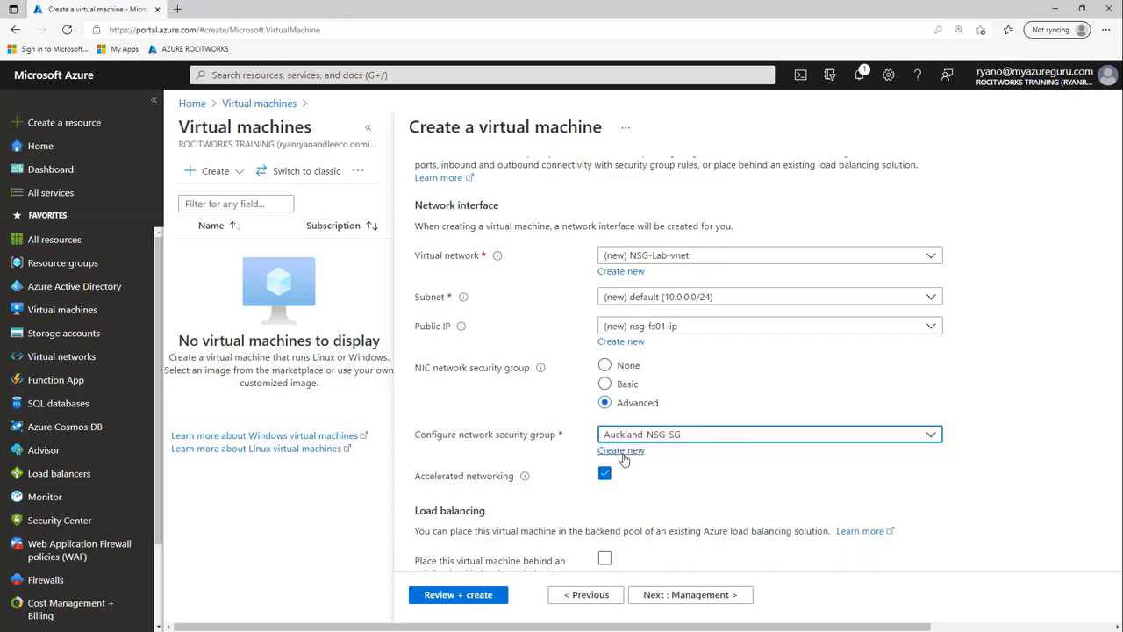
pyautogui.click(686, 436)
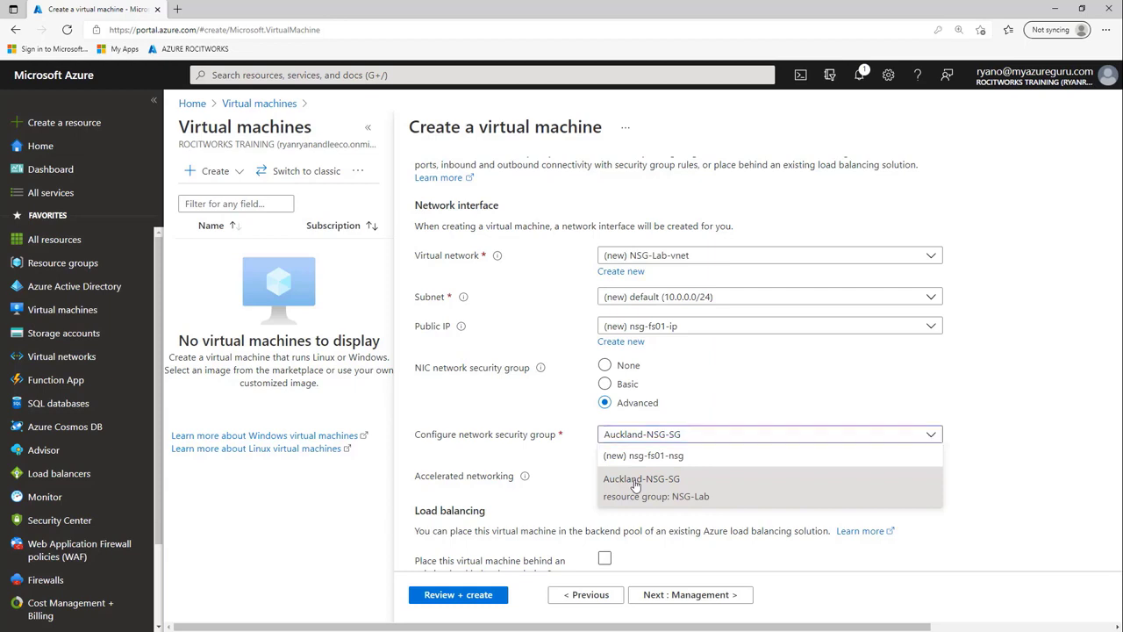
pyautogui.click(636, 483)
pyautogui.click(605, 475)
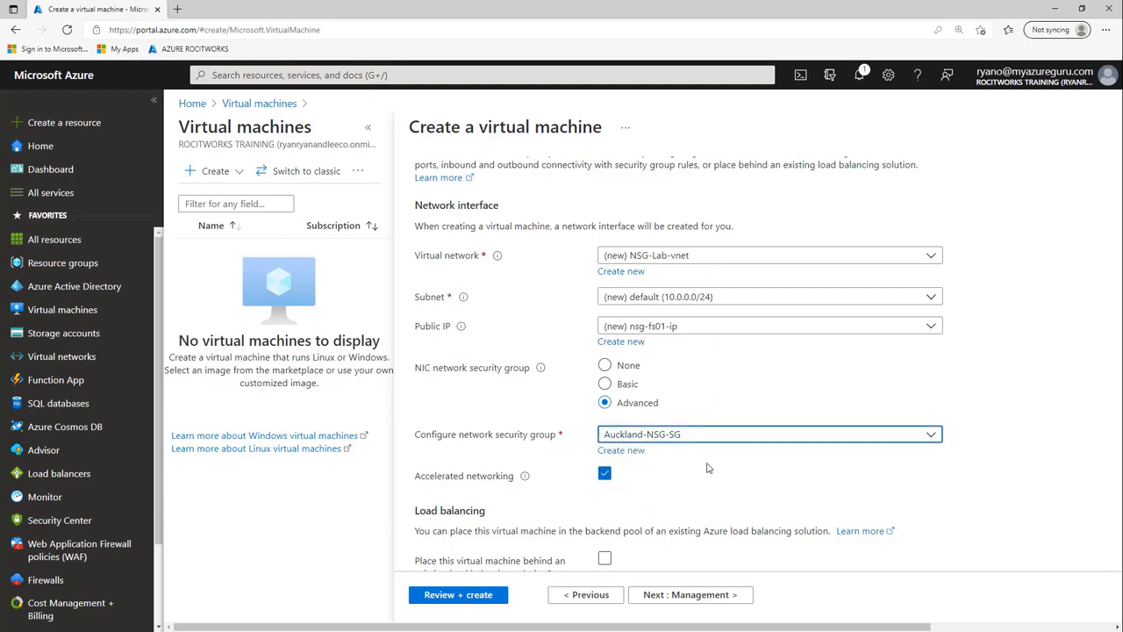
pyautogui.scroll(-1, 676, 491)
# - Disable boot diagnostics and auto-shutdown, leaving Advanced settings at their defaults
pyautogui.click(699, 600)
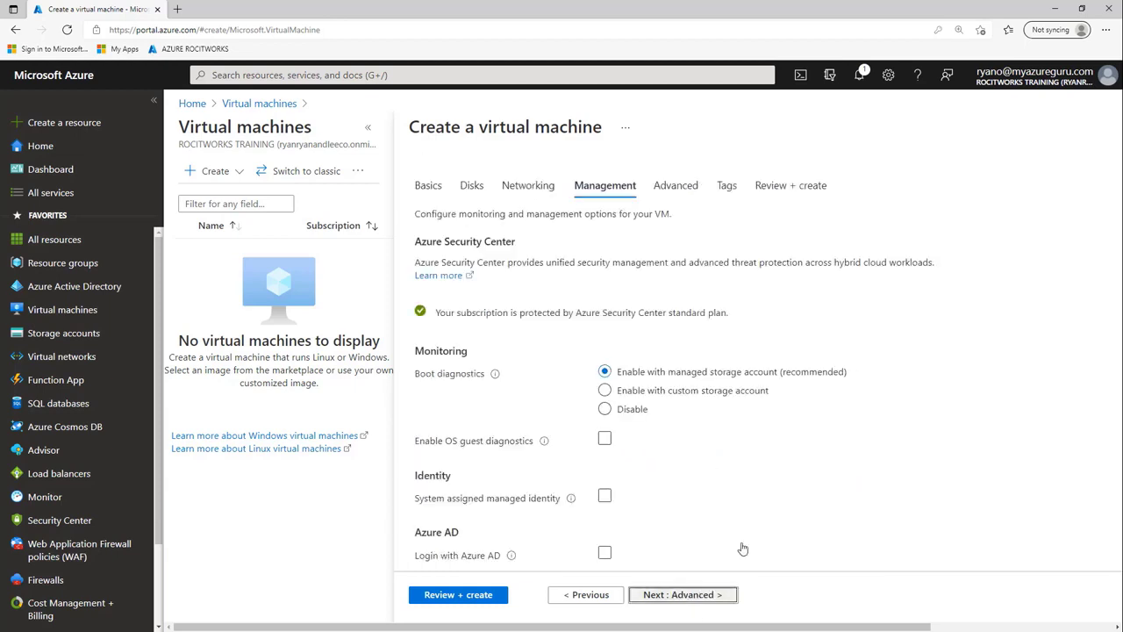
pyautogui.click(611, 414)
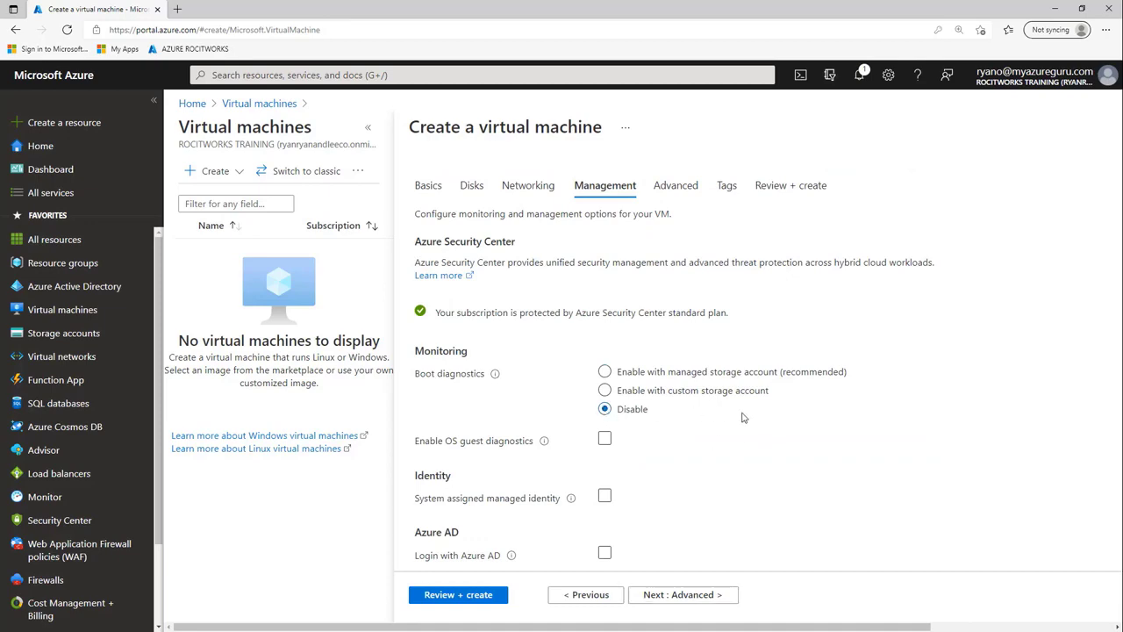
pyautogui.scroll(-3, 612, 414)
pyautogui.click(605, 392)
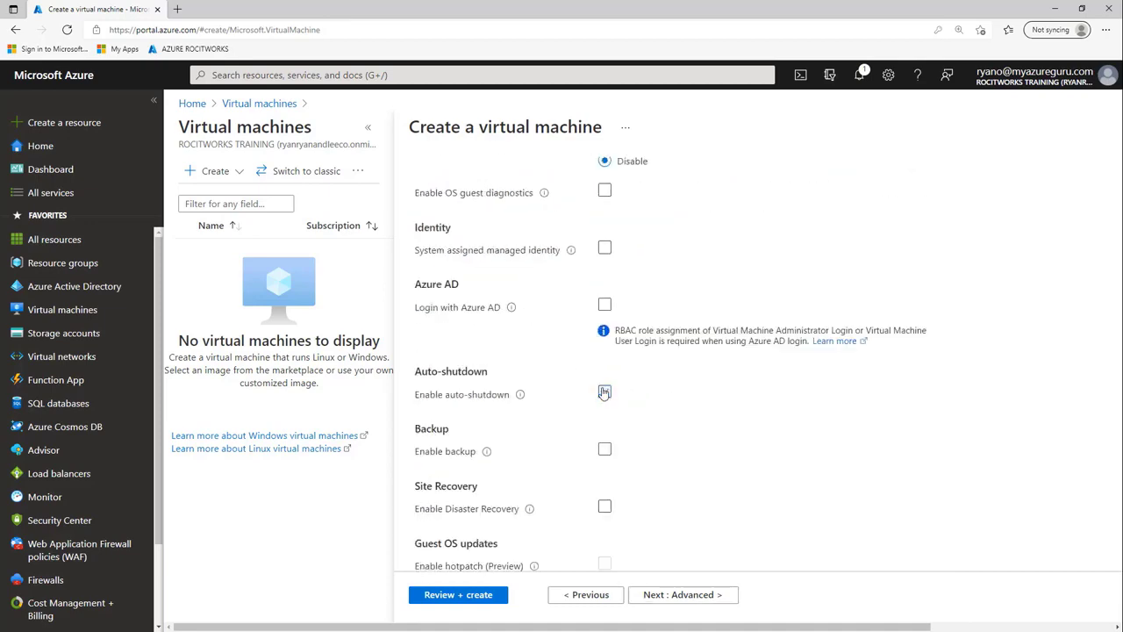
pyautogui.scroll(-2, 713, 452)
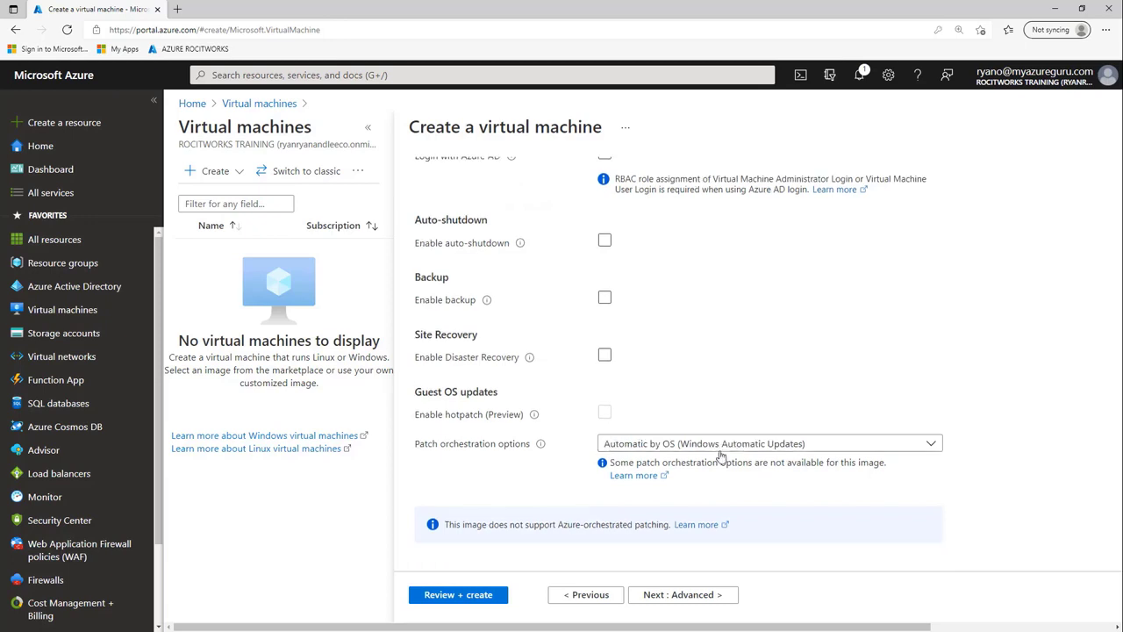
pyautogui.click(693, 596)
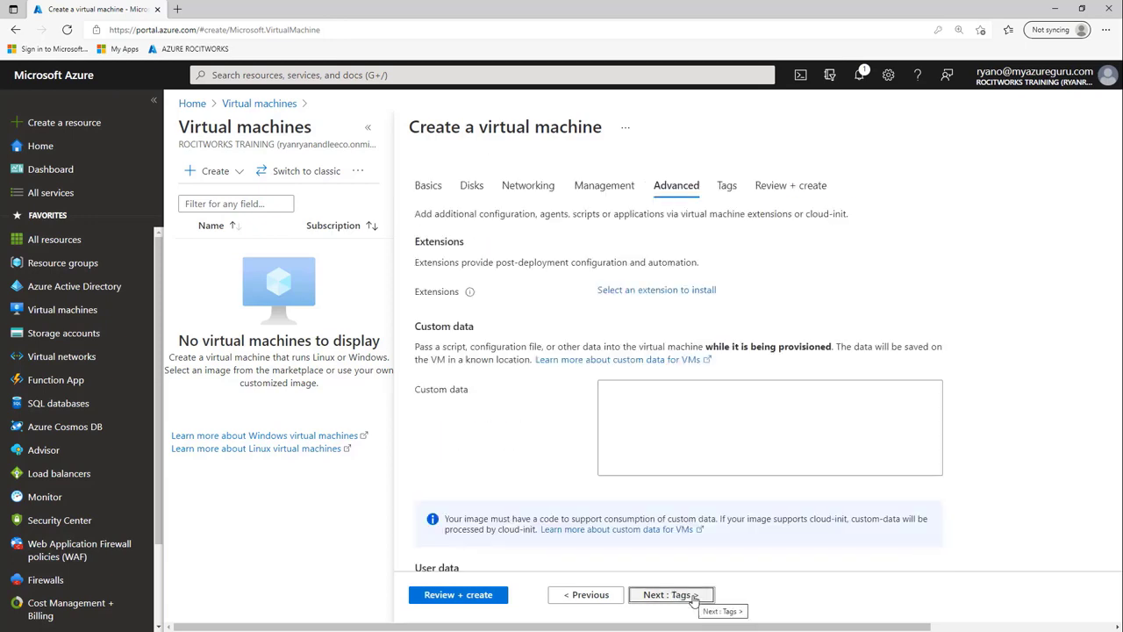
pyautogui.click(693, 596)
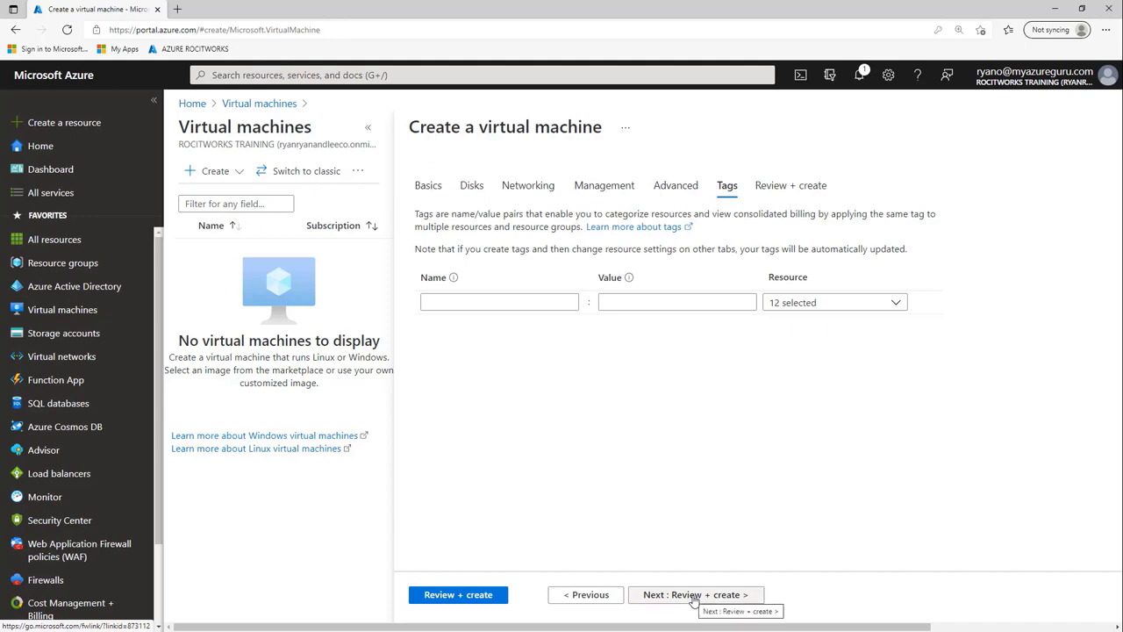
# - Open Review + create for nsg-fs01 and wait for Validation passed
pyautogui.click(694, 596)
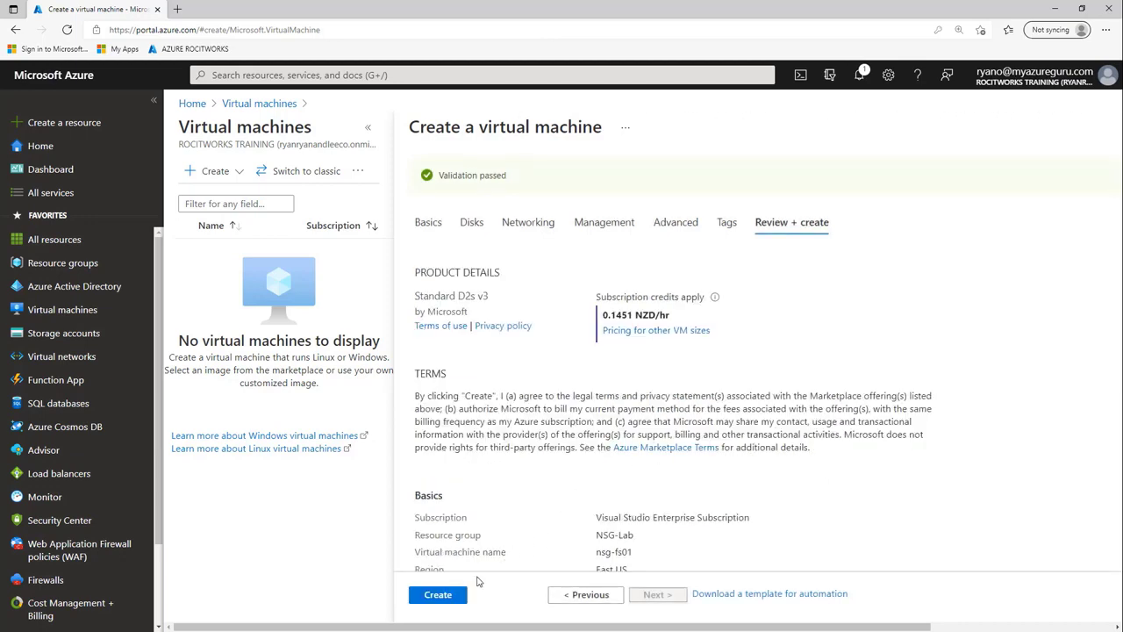
# - Deploy nsg-fs01, then download and open its RDP file for 20.102.56.17
pyautogui.click(438, 595)
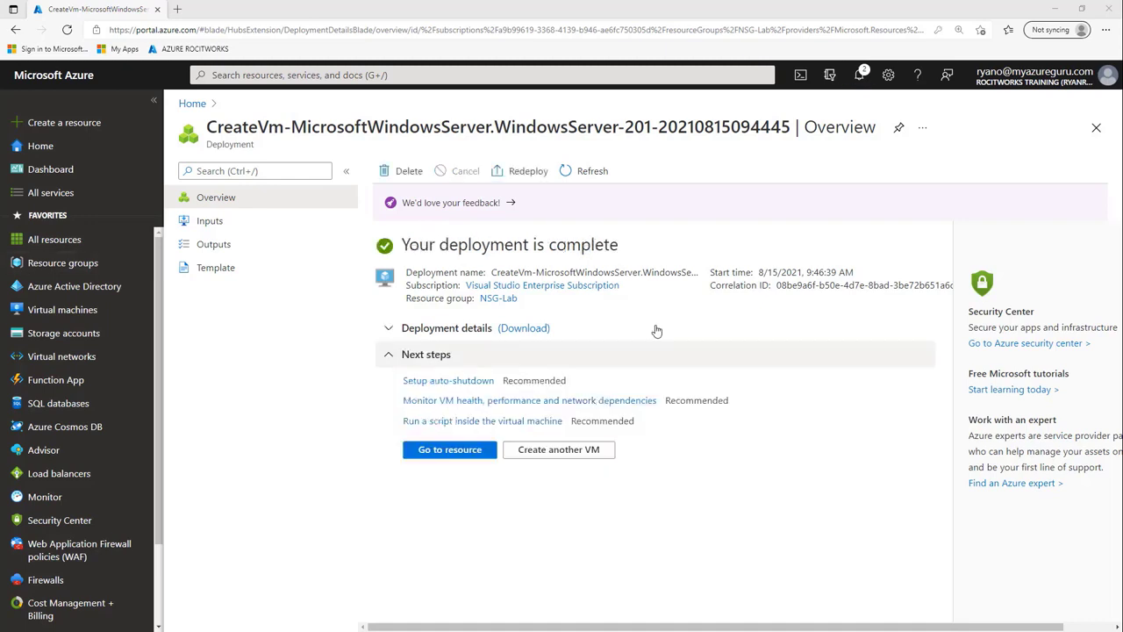
pyautogui.click(465, 451)
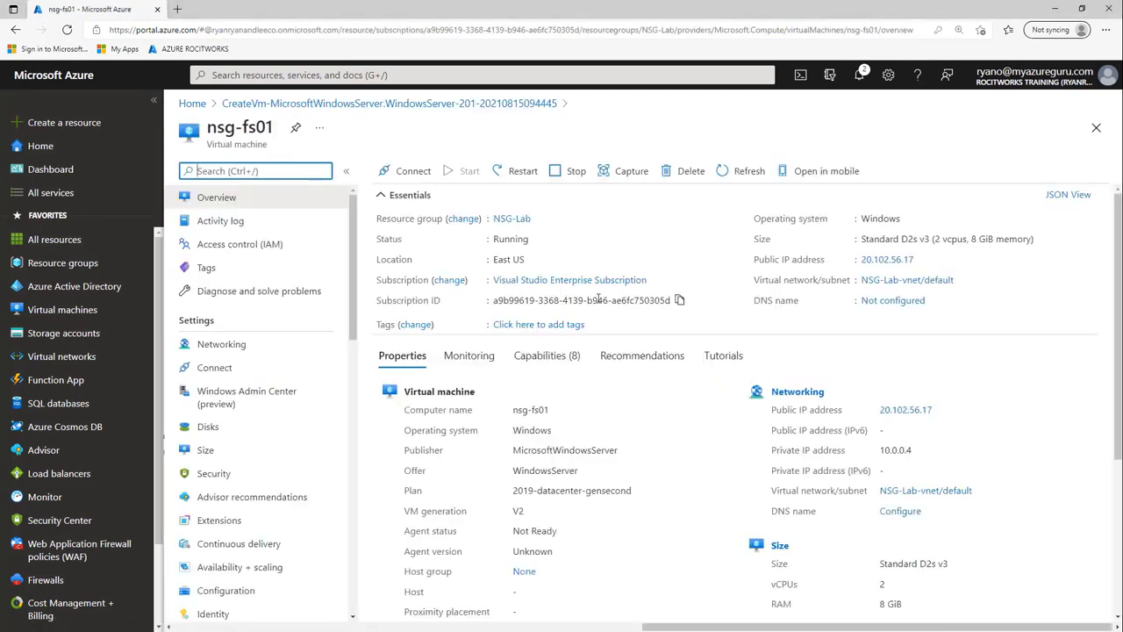
pyautogui.click(407, 179)
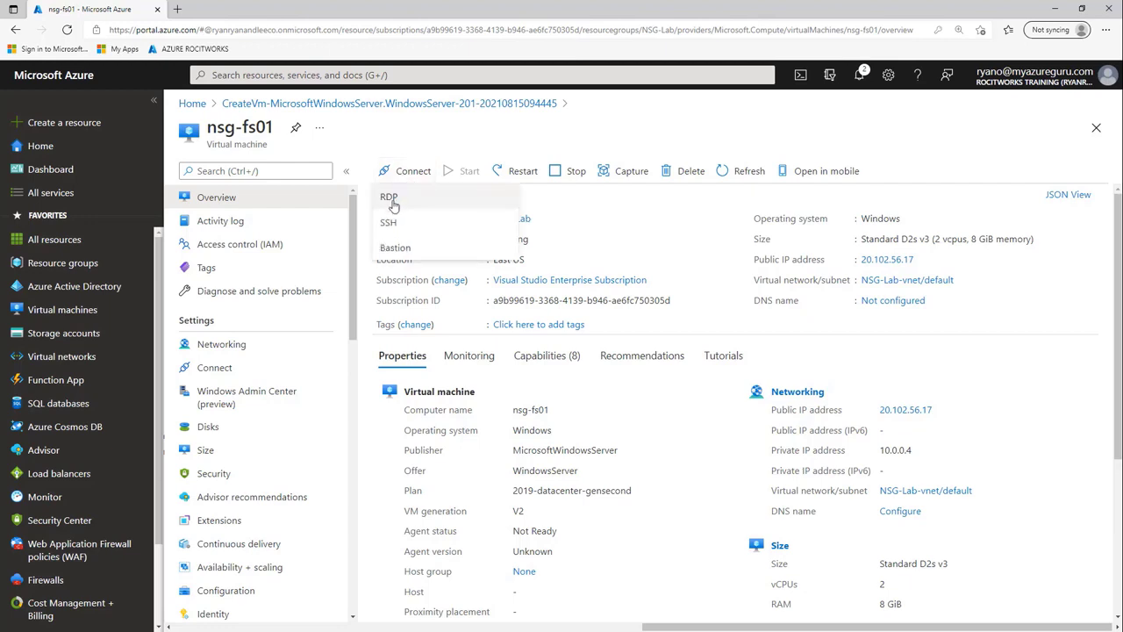
pyautogui.click(390, 198)
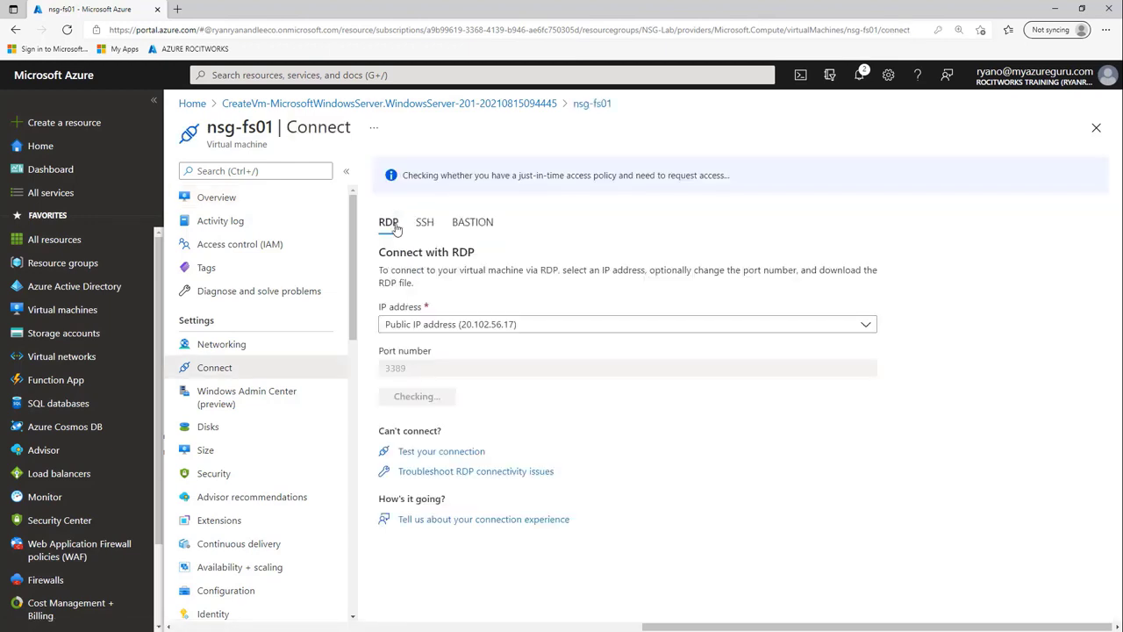
pyautogui.click(429, 399)
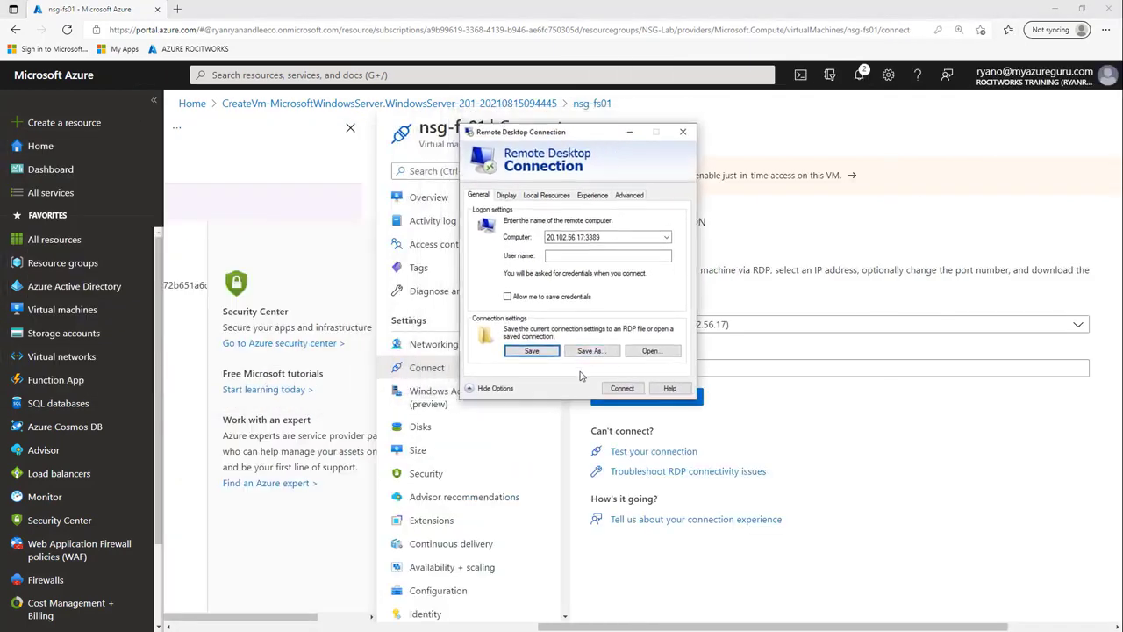
# - Try the RDP connection past the publisher warning, then dismiss the failure and close the client
pyautogui.click(625, 389)
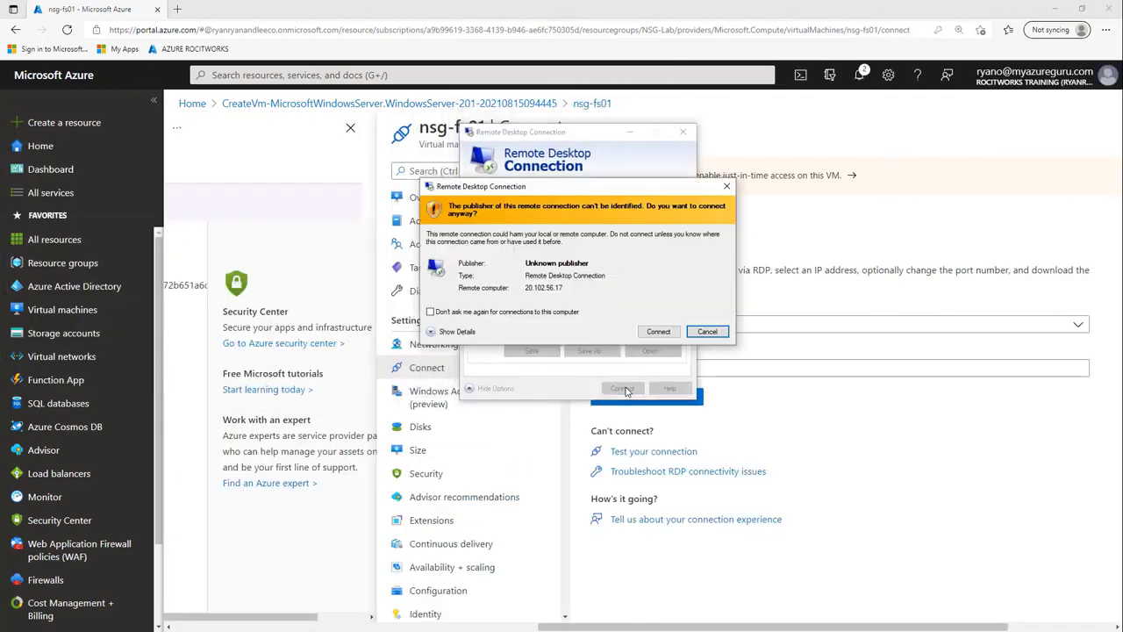
pyautogui.click(659, 331)
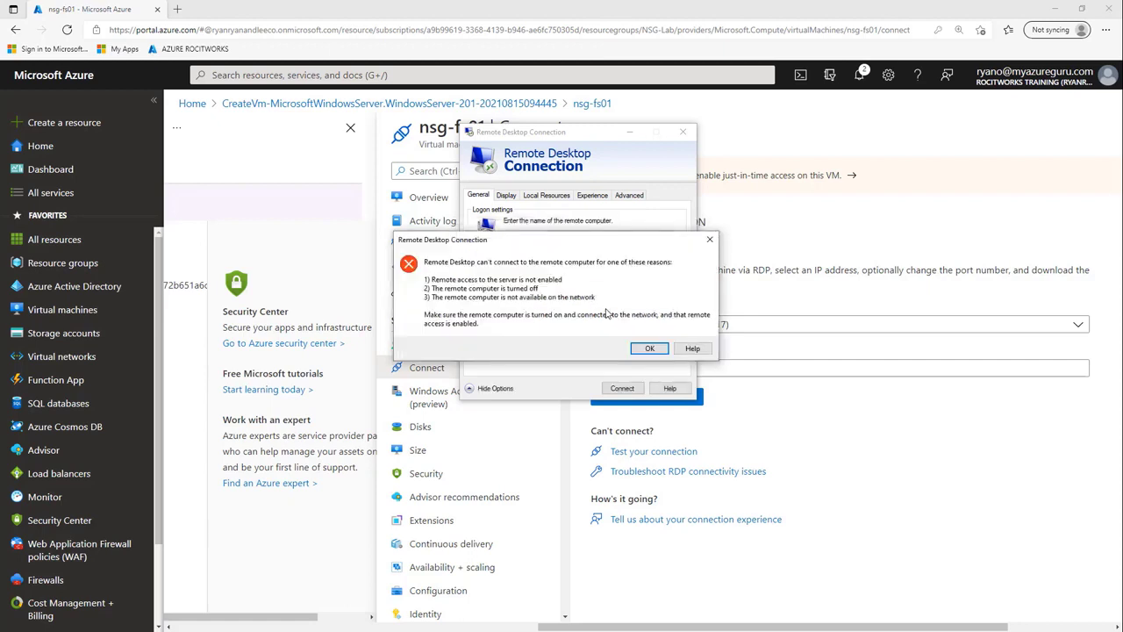
pyautogui.click(650, 349)
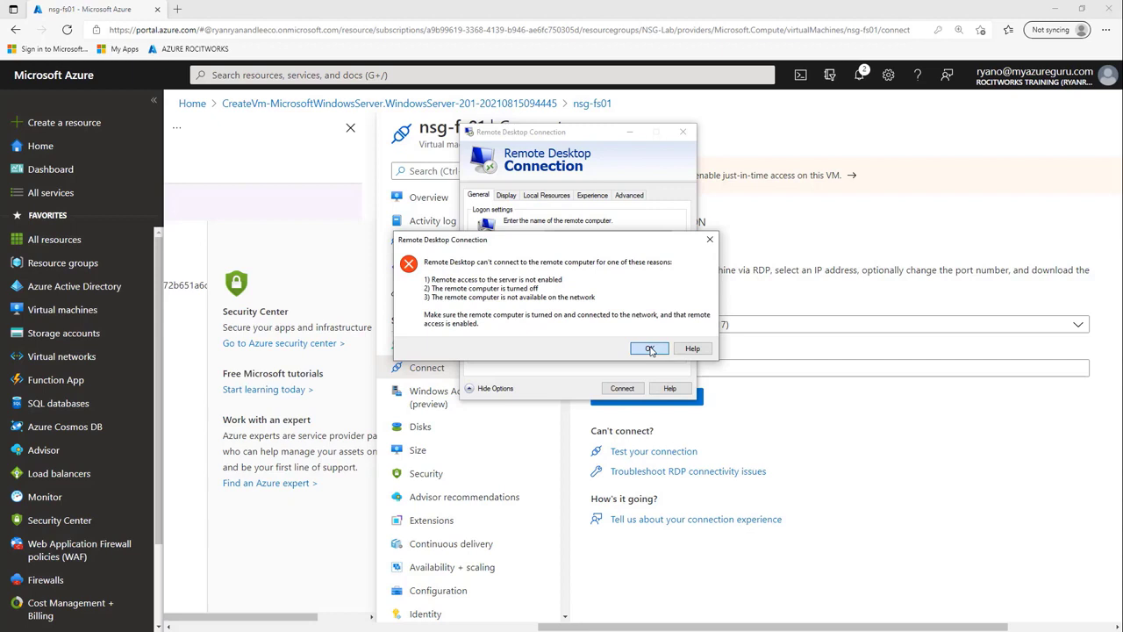
pyautogui.click(684, 133)
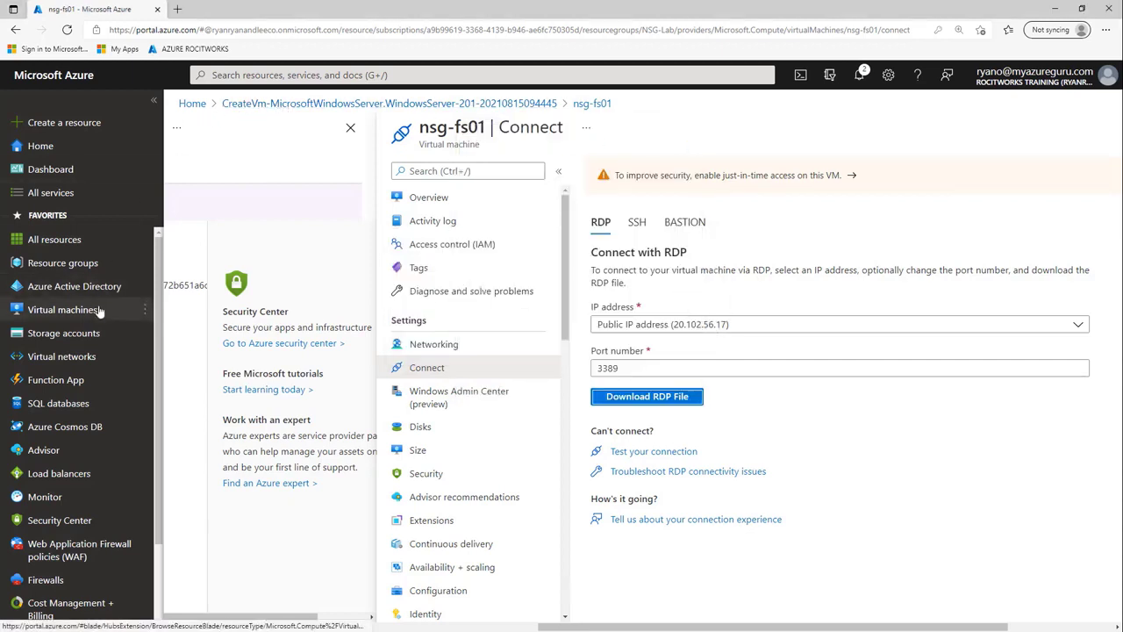
# - Open the inbound security rules of Auckland-NSG-SG from the NSG-Lab resource group
pyautogui.moveTo(94, 336)
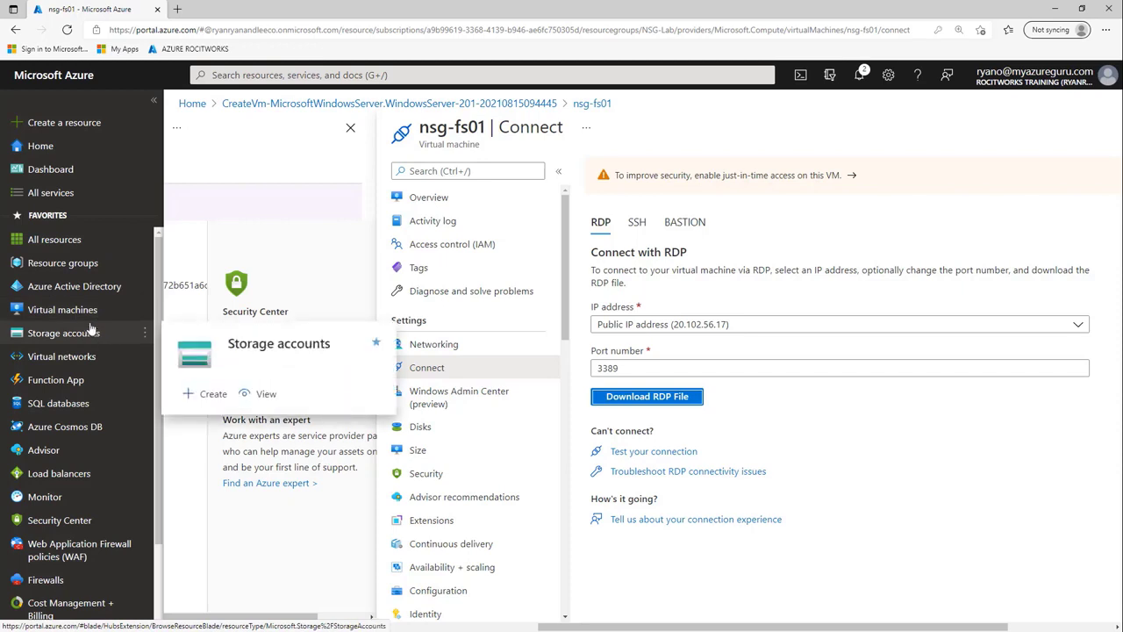
pyautogui.click(87, 268)
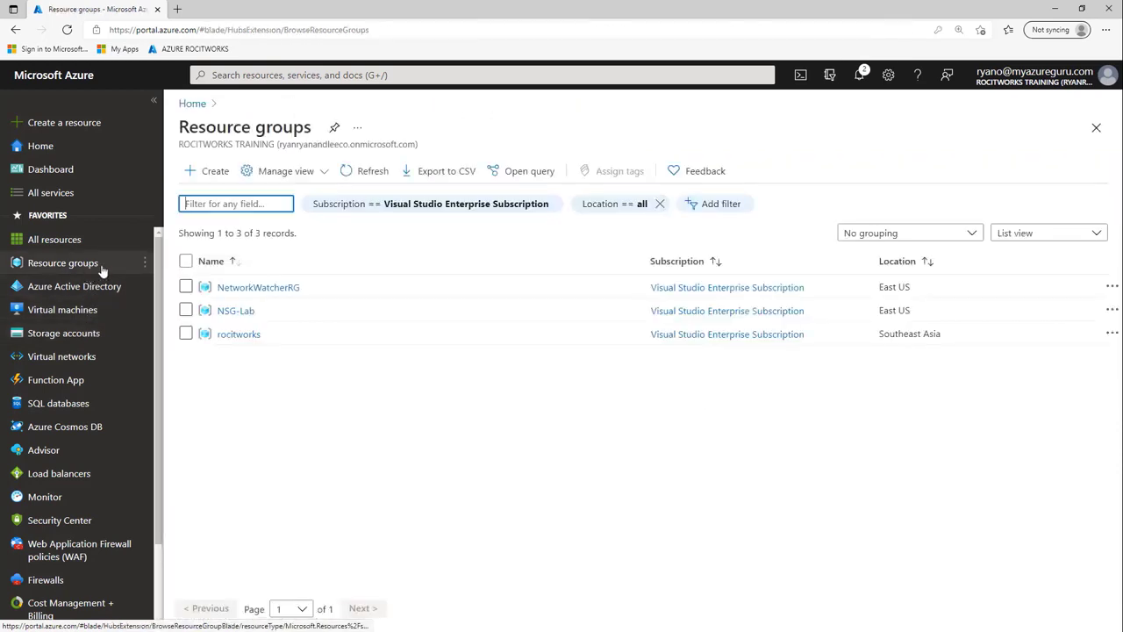
pyautogui.click(245, 316)
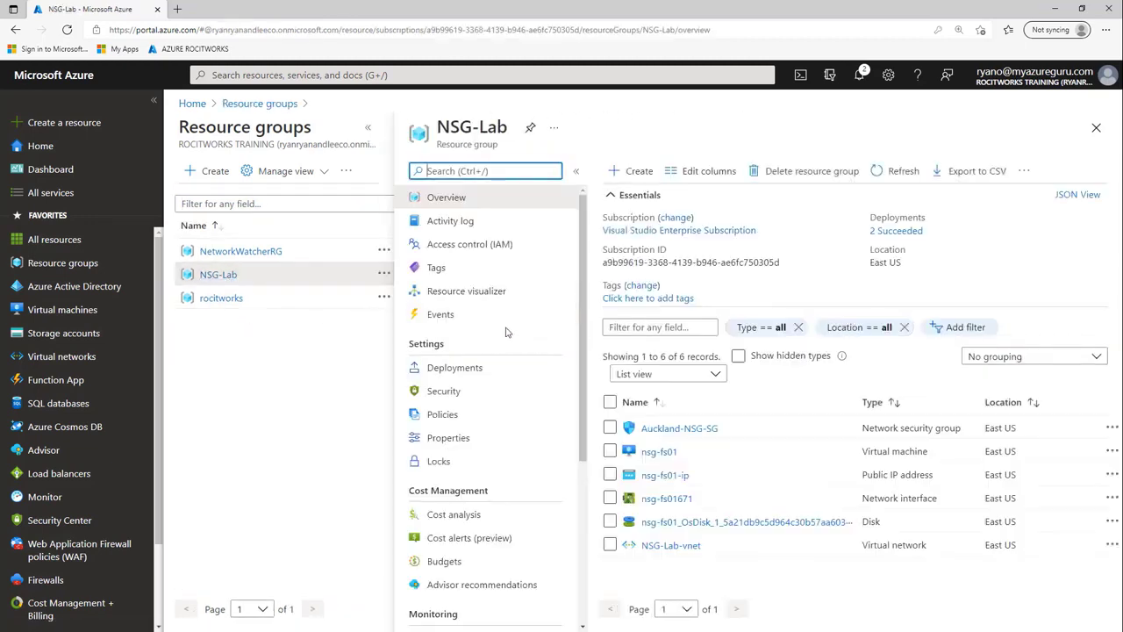
pyautogui.click(690, 430)
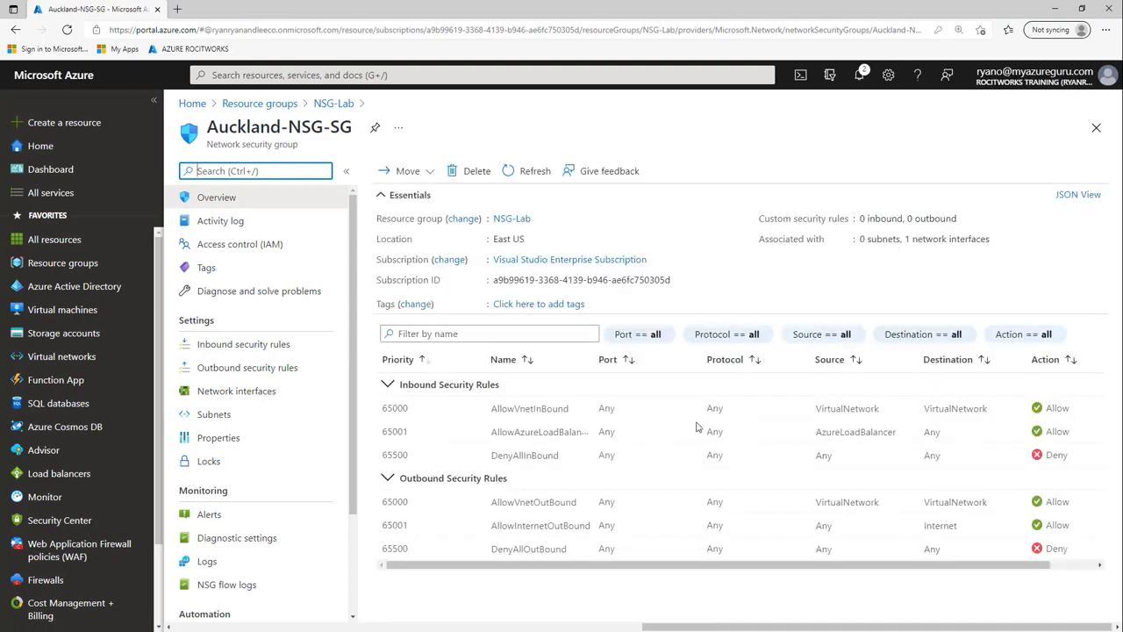
pyautogui.click(247, 346)
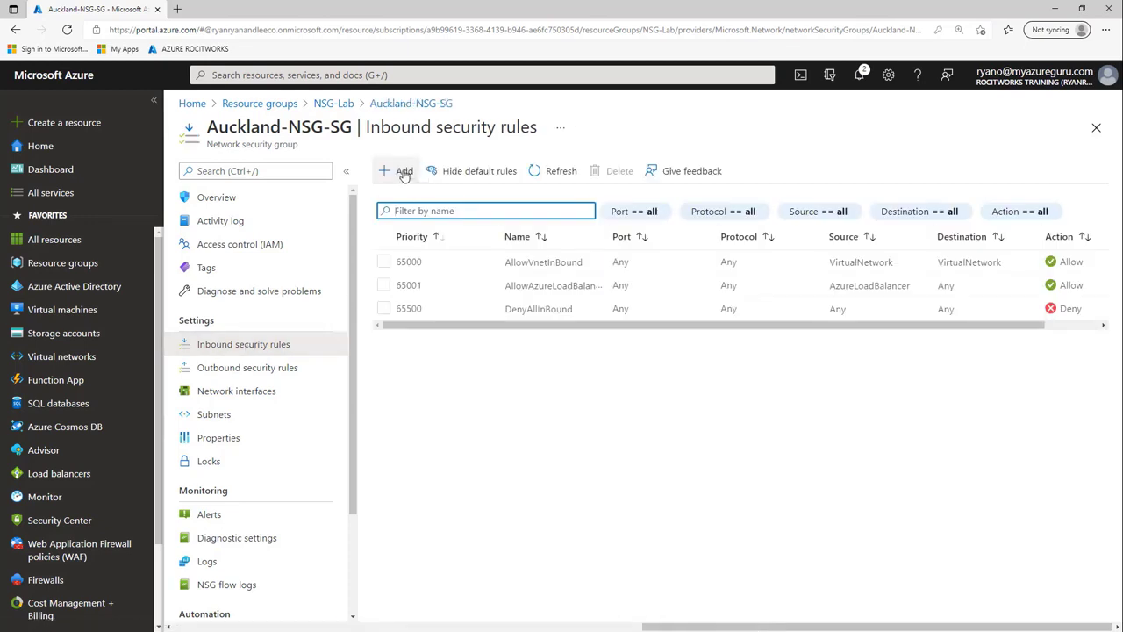
# - Add inbound rule RDP_Port_3389 allowing destination port 3389, described as RDP
pyautogui.click(403, 172)
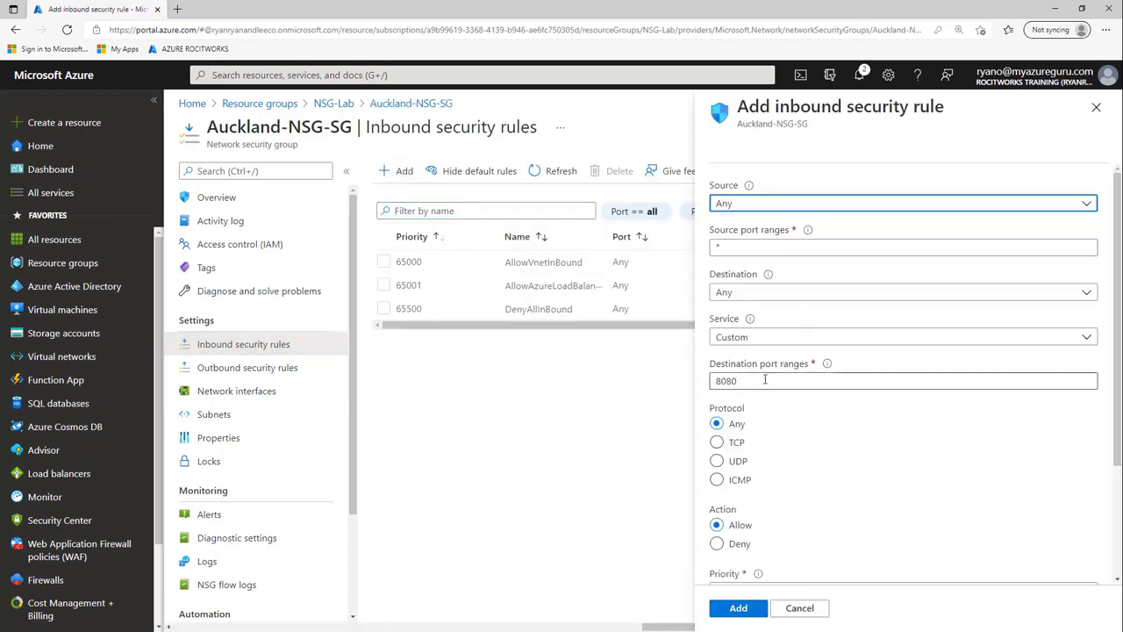
pyautogui.moveTo(765, 379); pyautogui.dragTo(713, 380)
pyautogui.write('33')
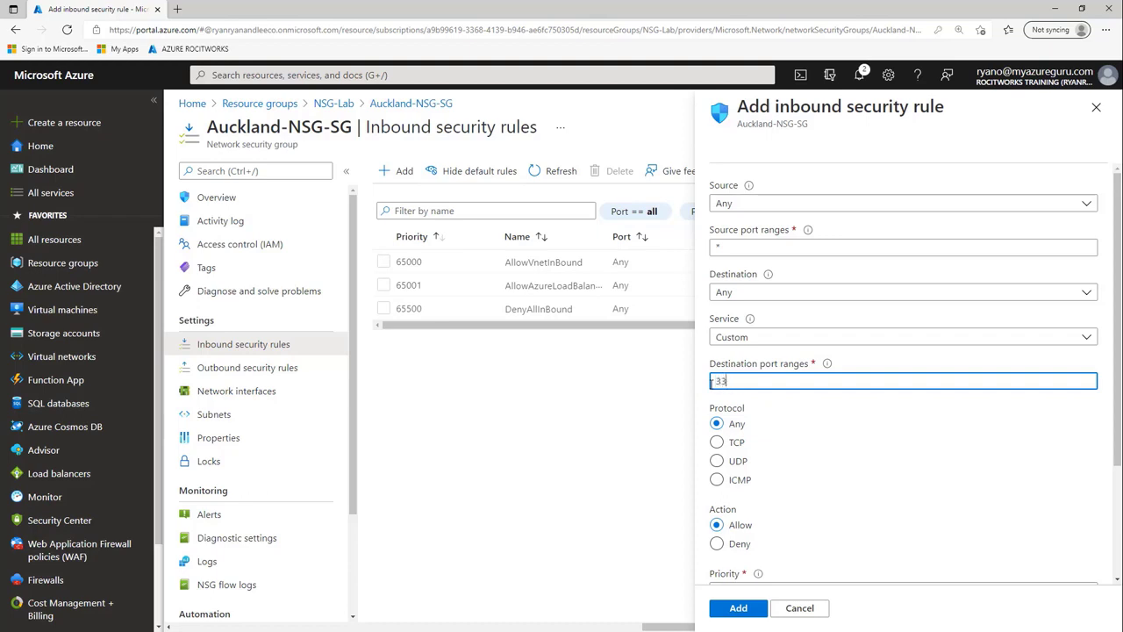
pyautogui.write('89')
pyautogui.scroll(-2, 831, 425)
pyautogui.click(768, 510)
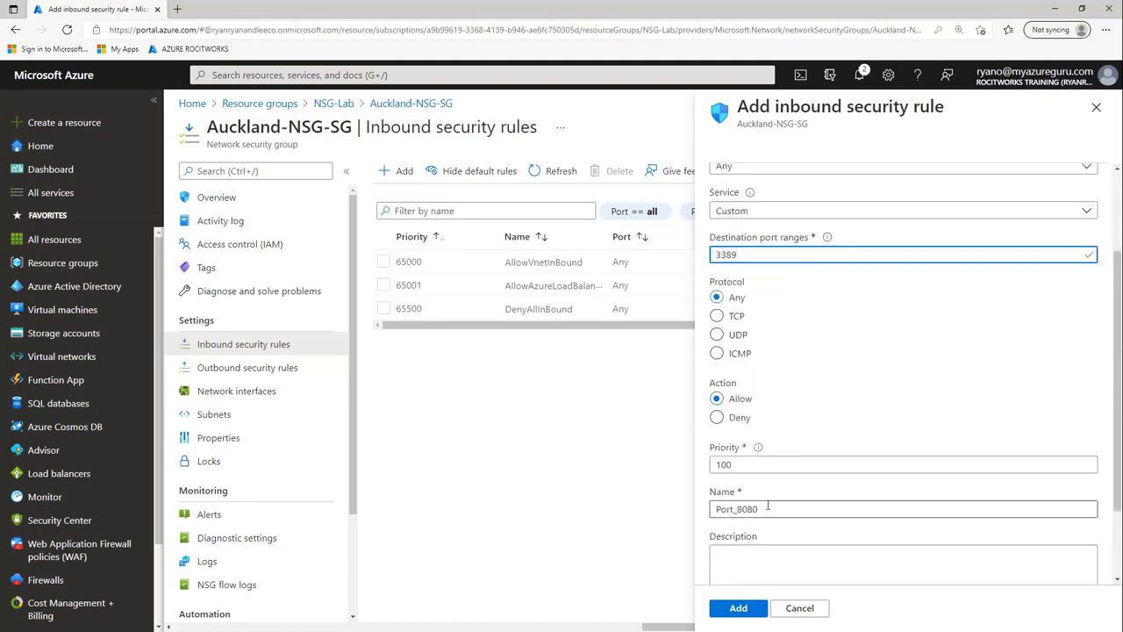
pyautogui.press('BackSpace')
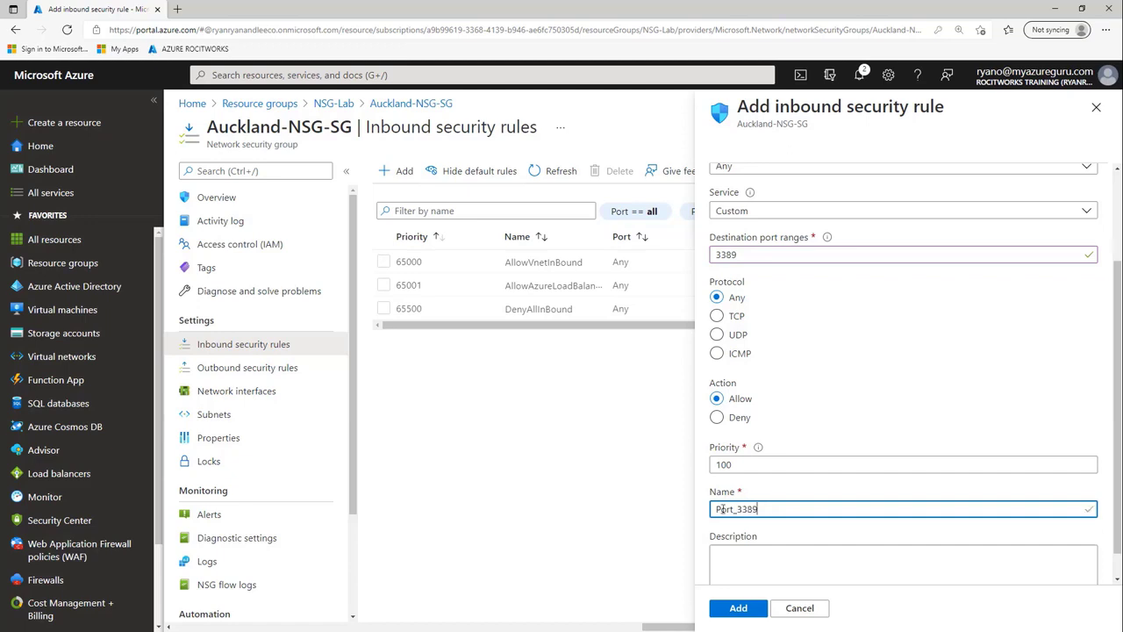
pyautogui.click(728, 555)
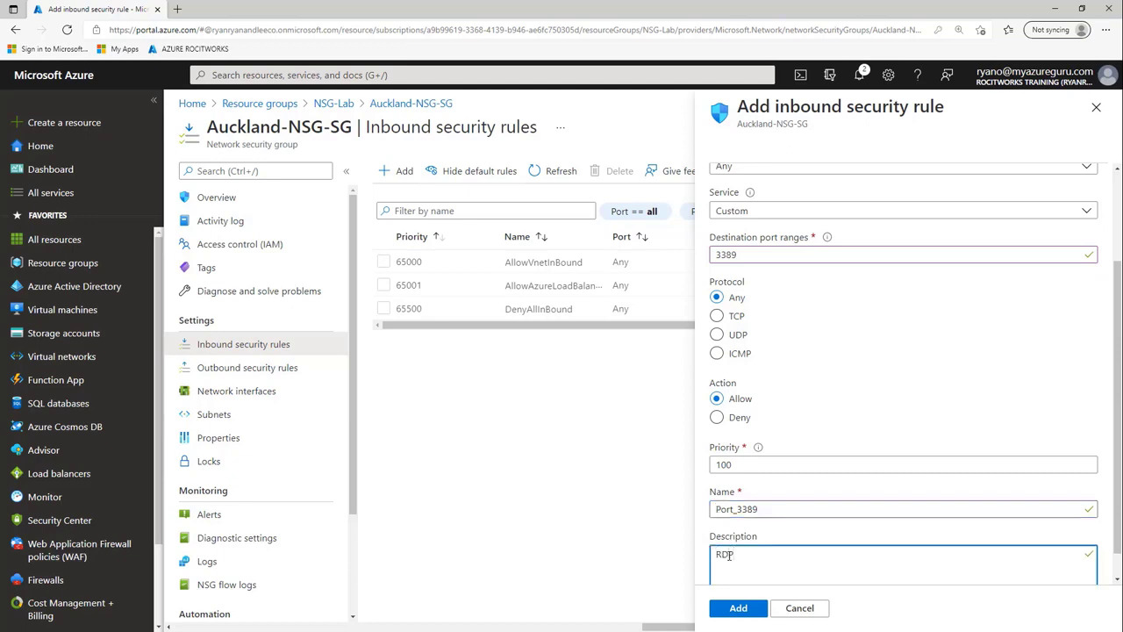
pyautogui.click(717, 509)
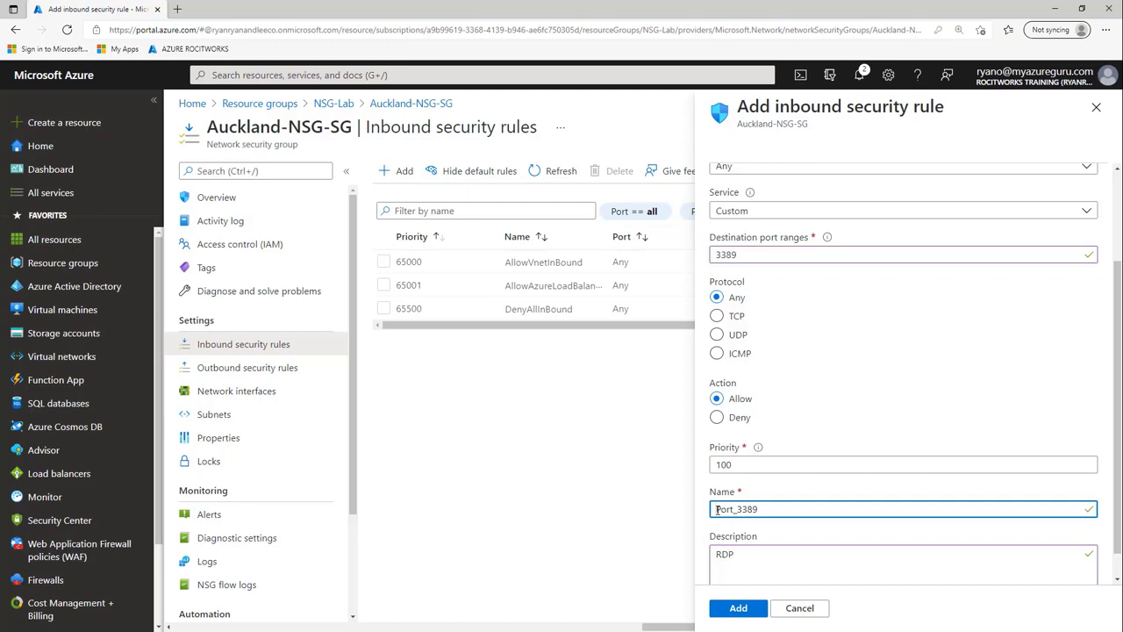
pyautogui.write('RDP_')
pyautogui.click(738, 608)
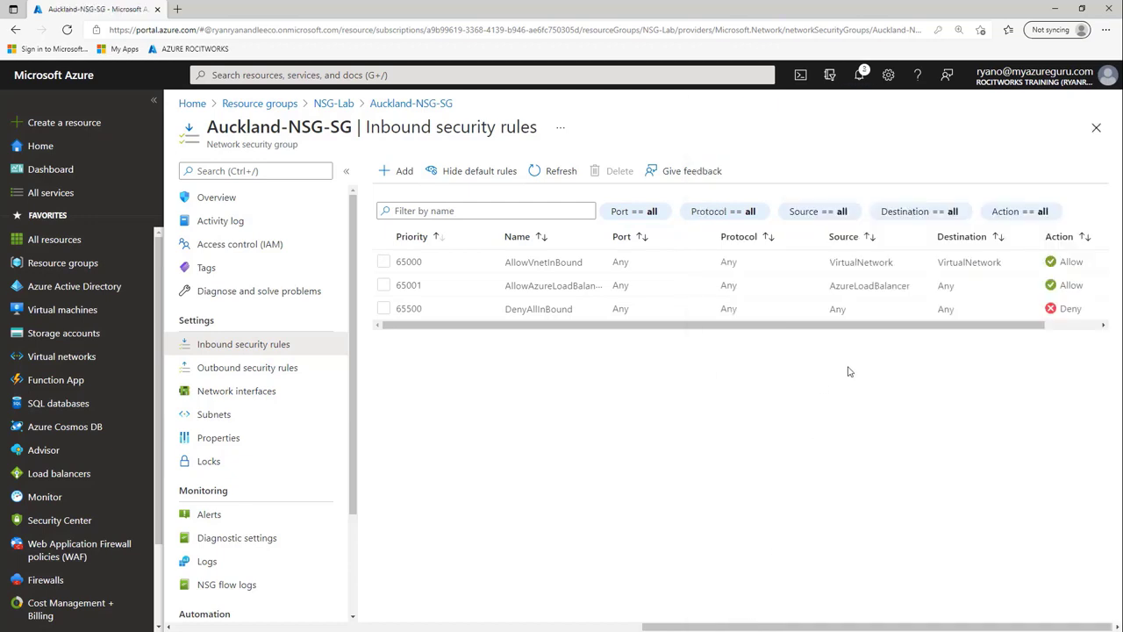
# - Add outbound rule Port_3389 allowing destination port 3389 at priority 100, with description RDP
pyautogui.click(270, 375)
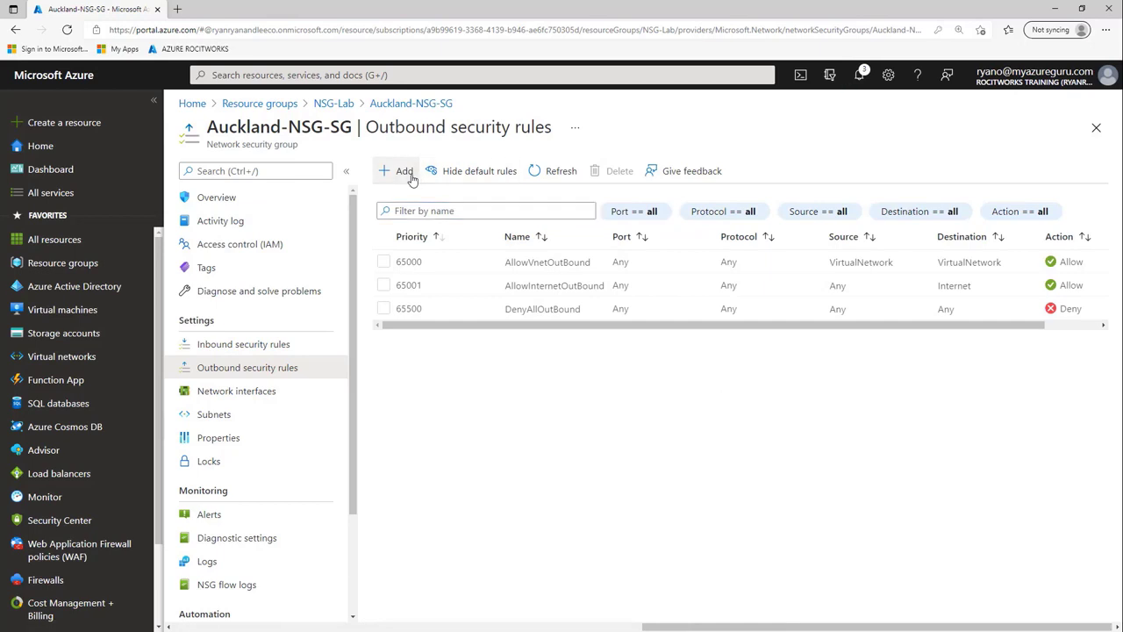
pyautogui.click(409, 174)
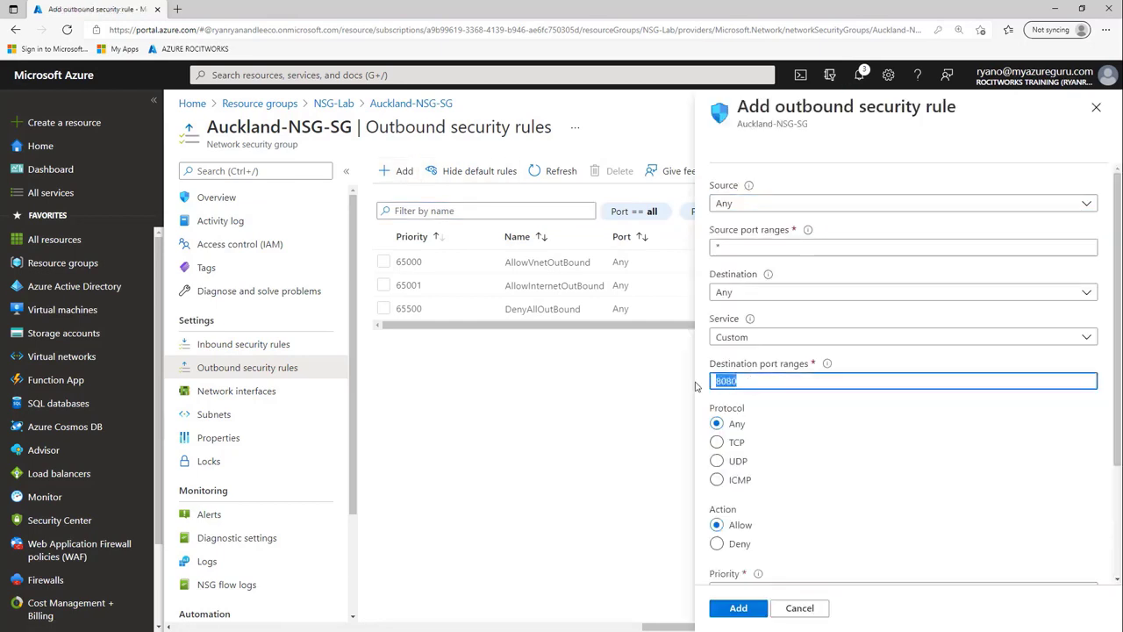
pyautogui.write('338')
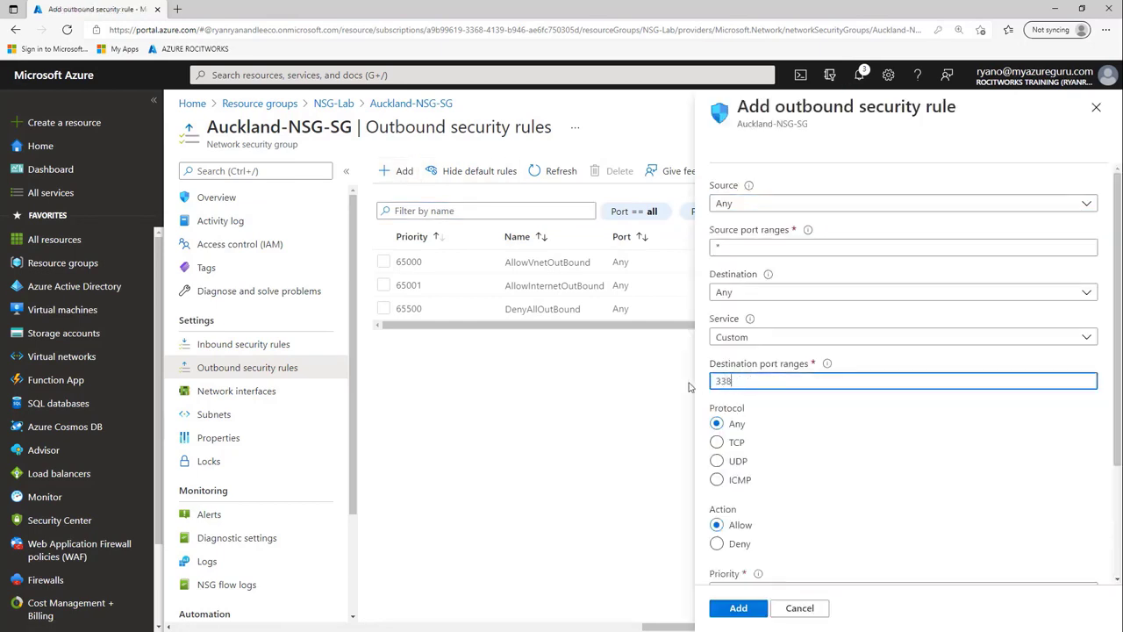
pyautogui.write('9')
pyautogui.scroll(-2, 715, 386)
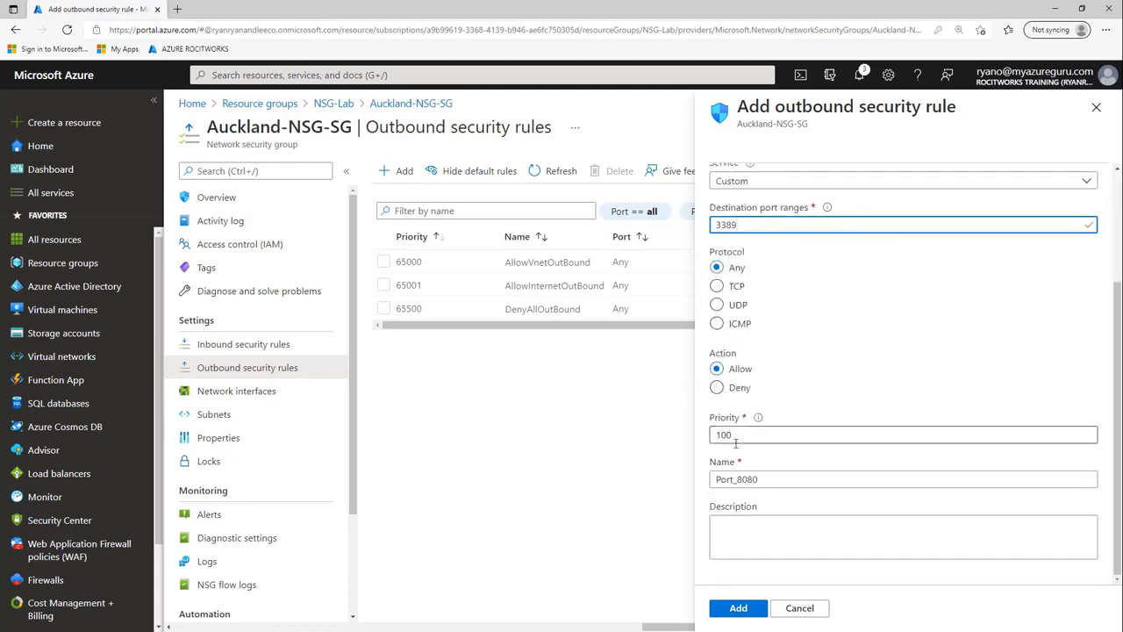
pyautogui.click(764, 479)
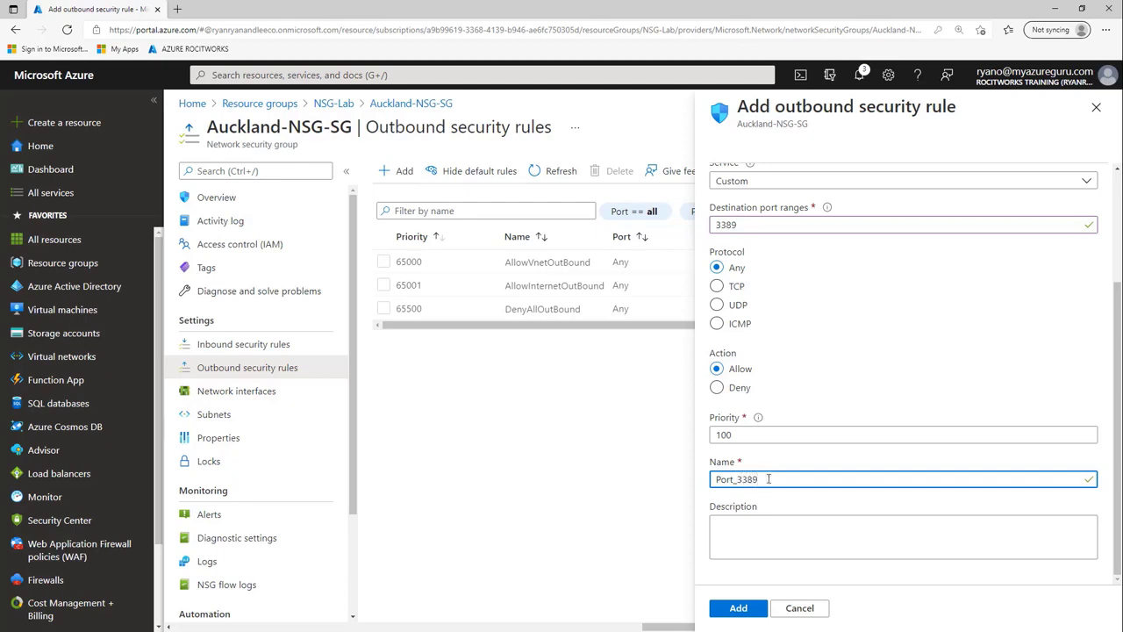
pyautogui.click(760, 531)
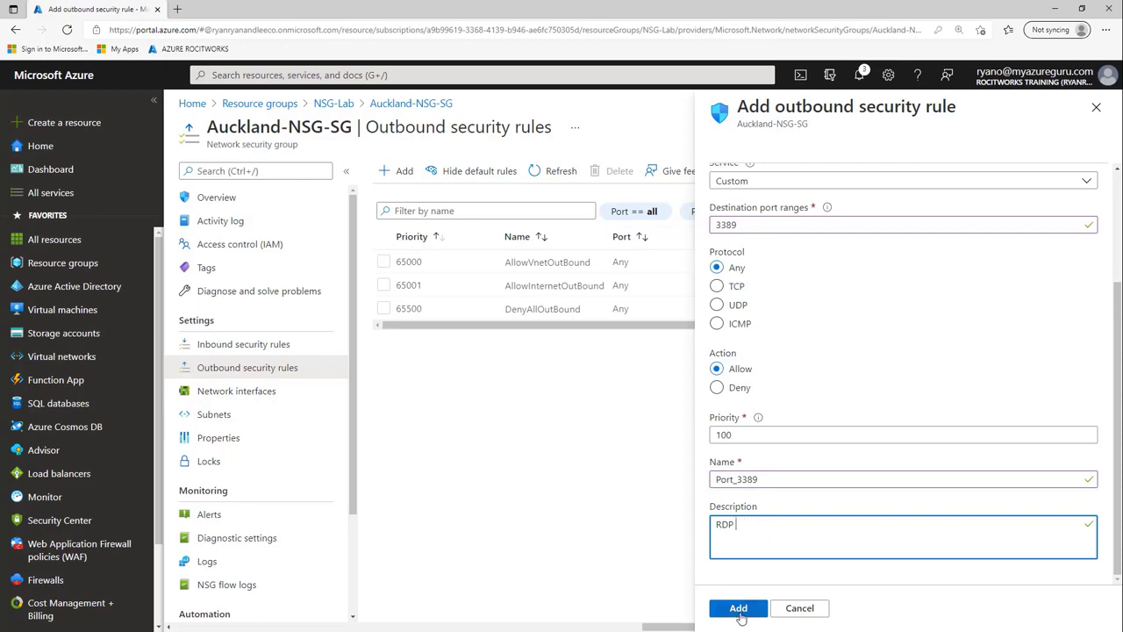
pyautogui.click(738, 614)
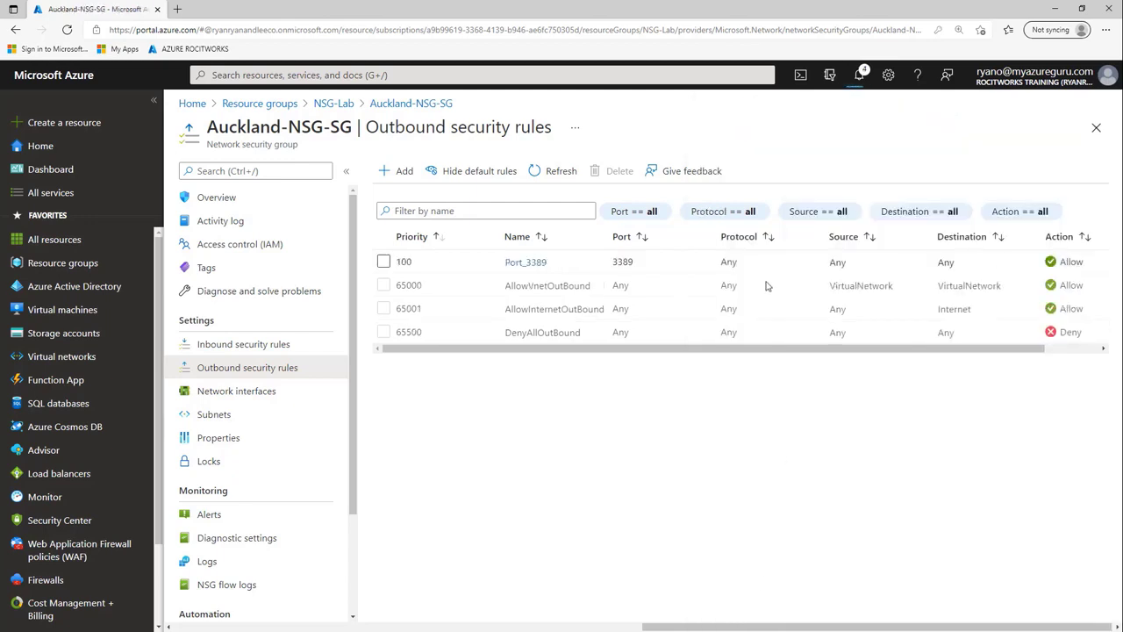
# - Return to the security group's overview and clear all portal notifications
pyautogui.click(210, 198)
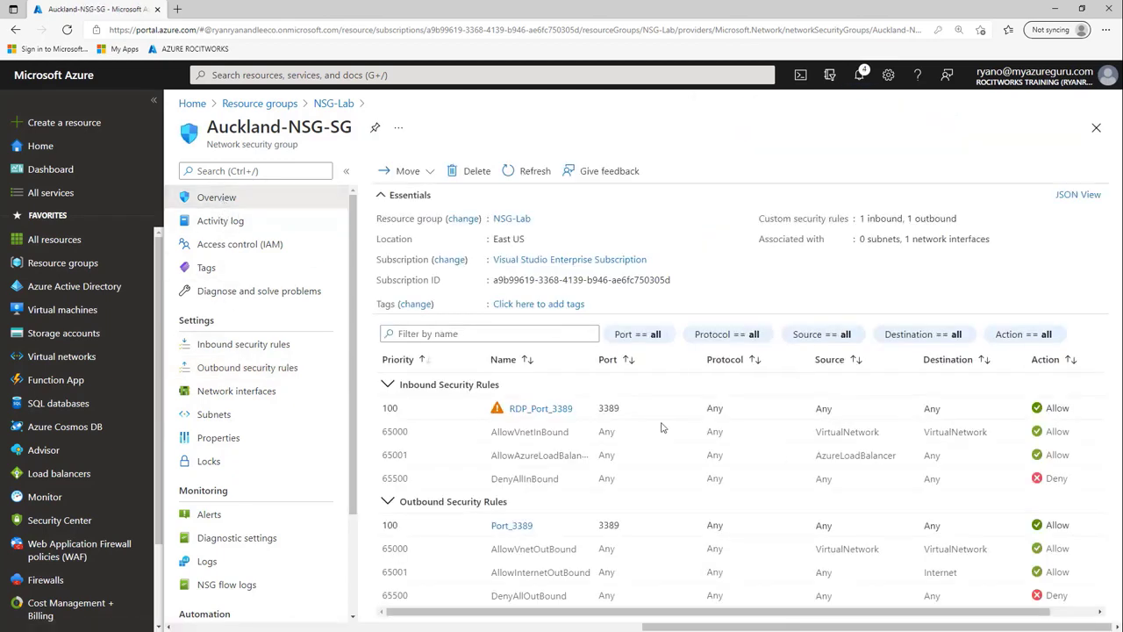
pyautogui.click(860, 78)
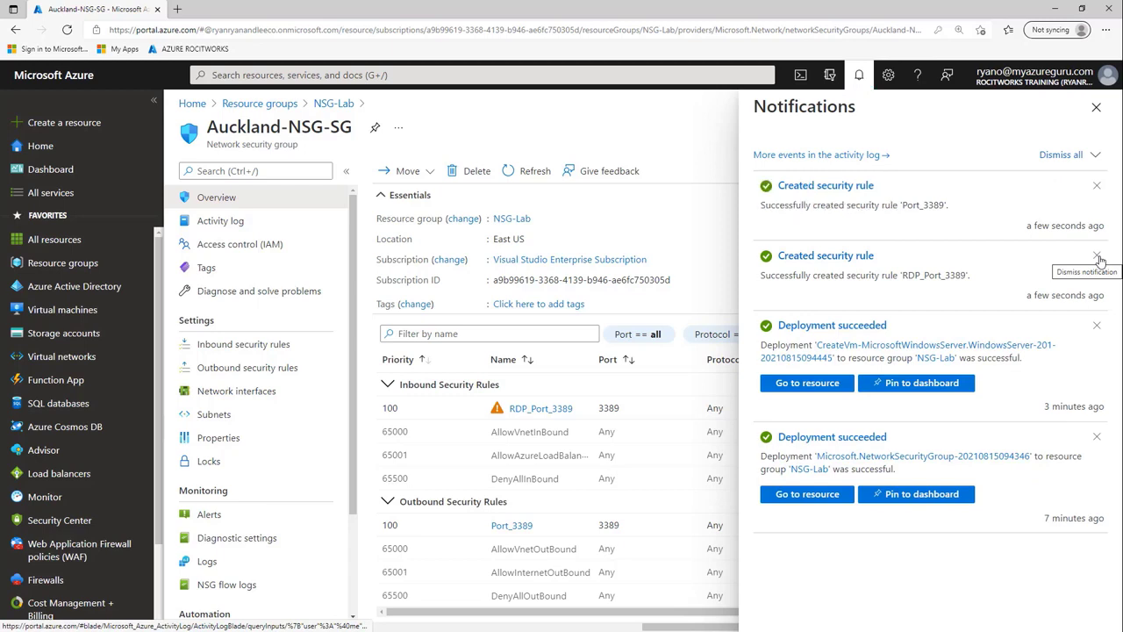
pyautogui.click(1097, 257)
pyautogui.click(1098, 257)
pyautogui.click(1098, 257)
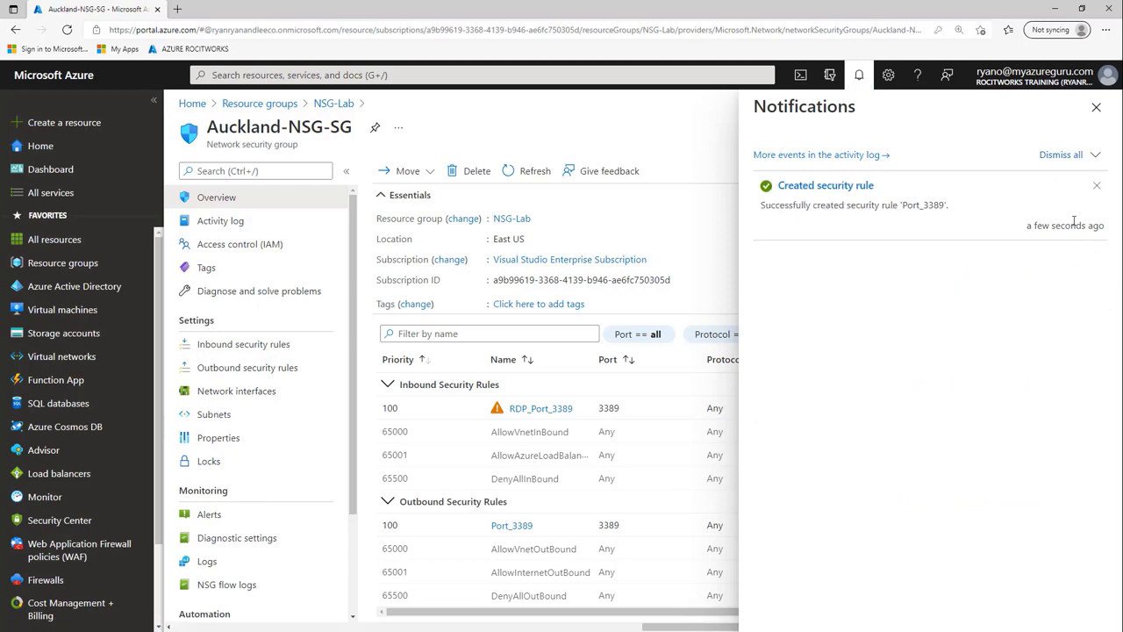
pyautogui.click(1057, 155)
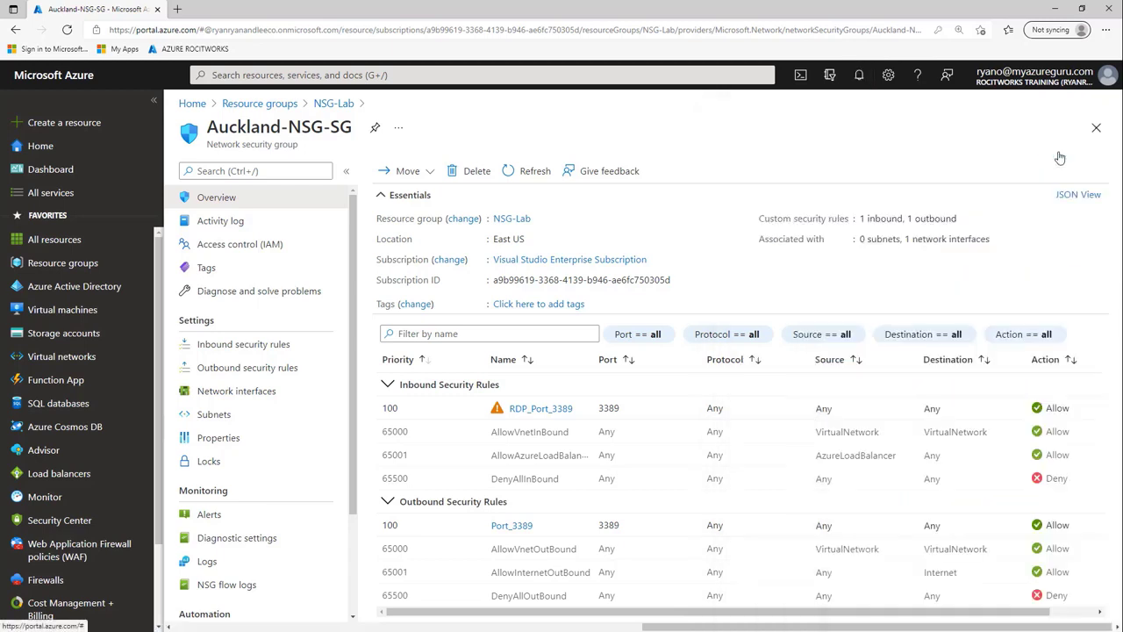
# - Refresh the group and review the RDP_Port_3389 rule's internet exposure warning, then close its details
pyautogui.click(528, 175)
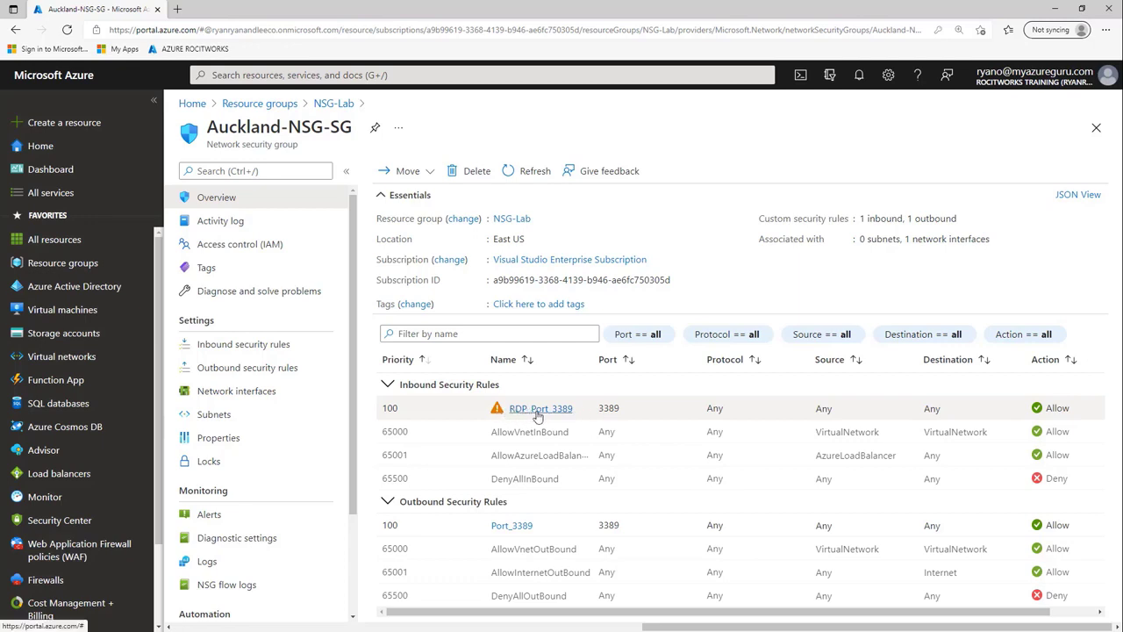
pyautogui.click(537, 412)
pyautogui.scroll(-3, 838, 460)
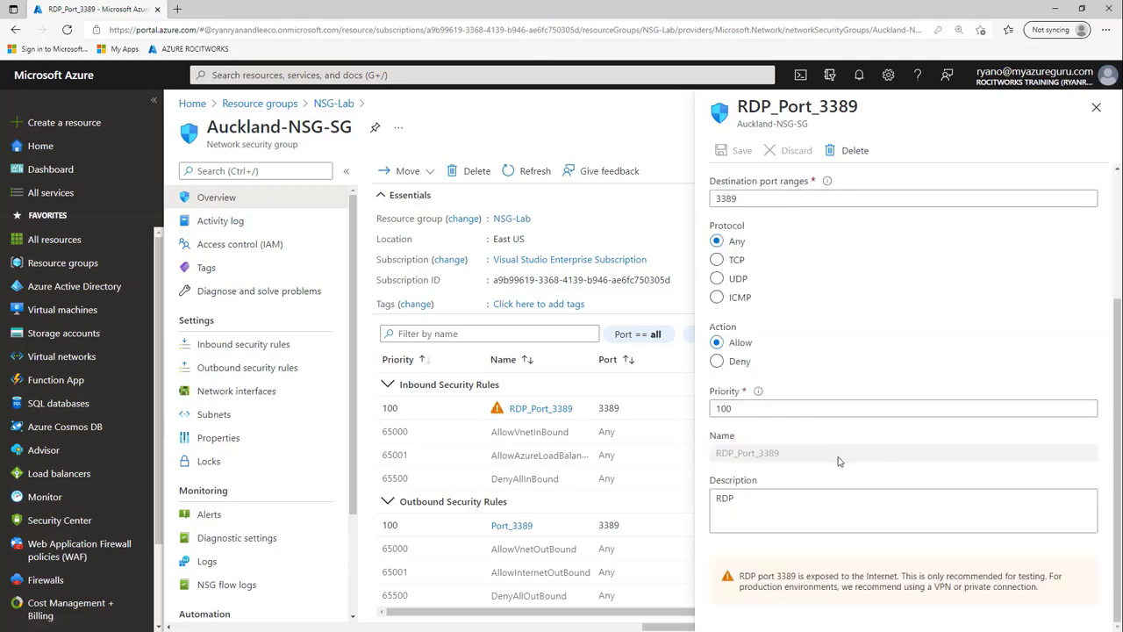
pyautogui.click(741, 577)
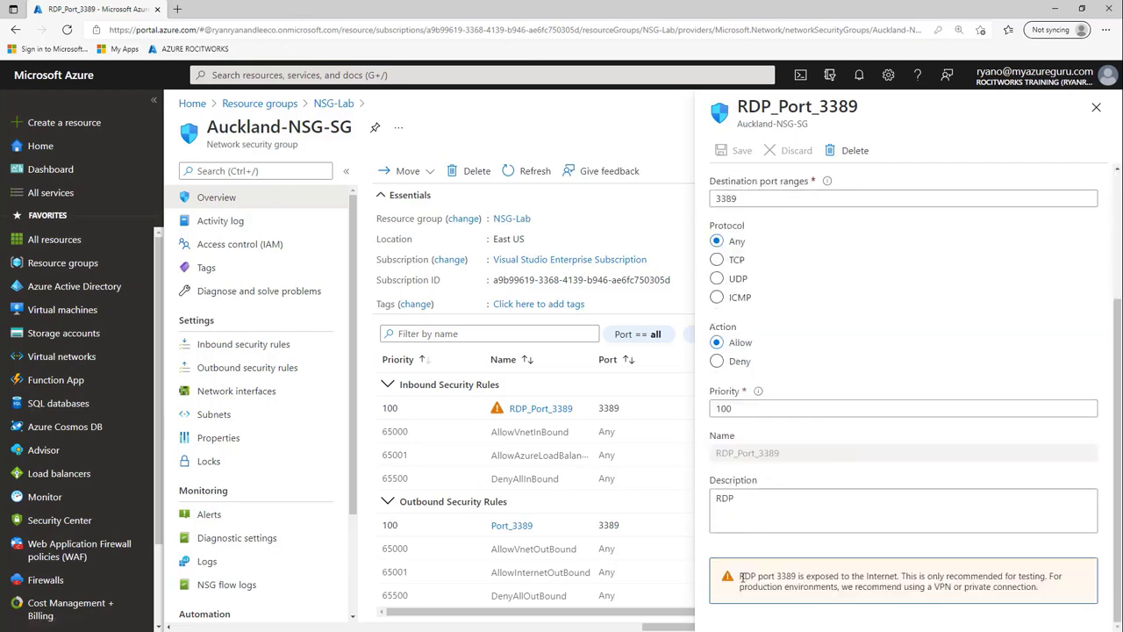
pyautogui.moveTo(839, 588); pyautogui.dragTo(1058, 587)
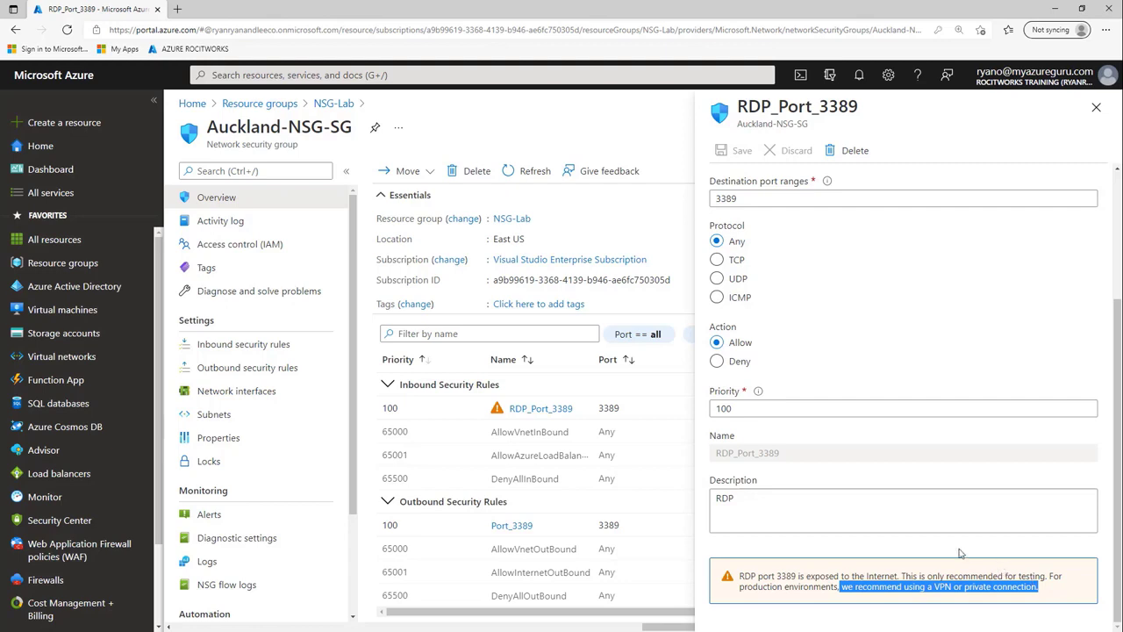
pyautogui.click(1103, 550)
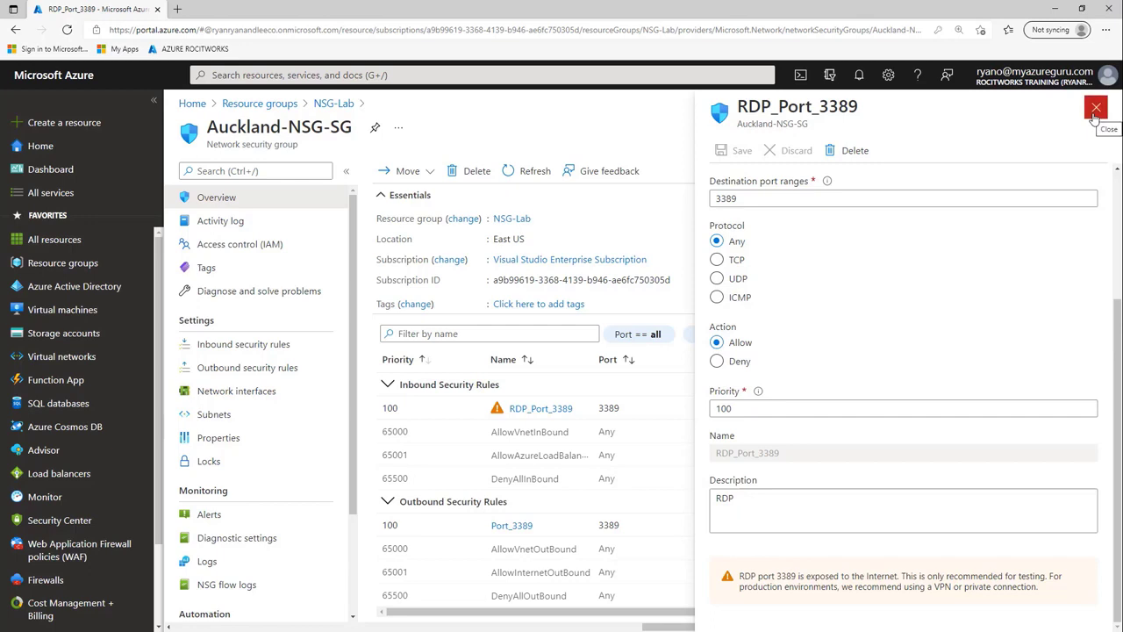
pyautogui.click(1095, 109)
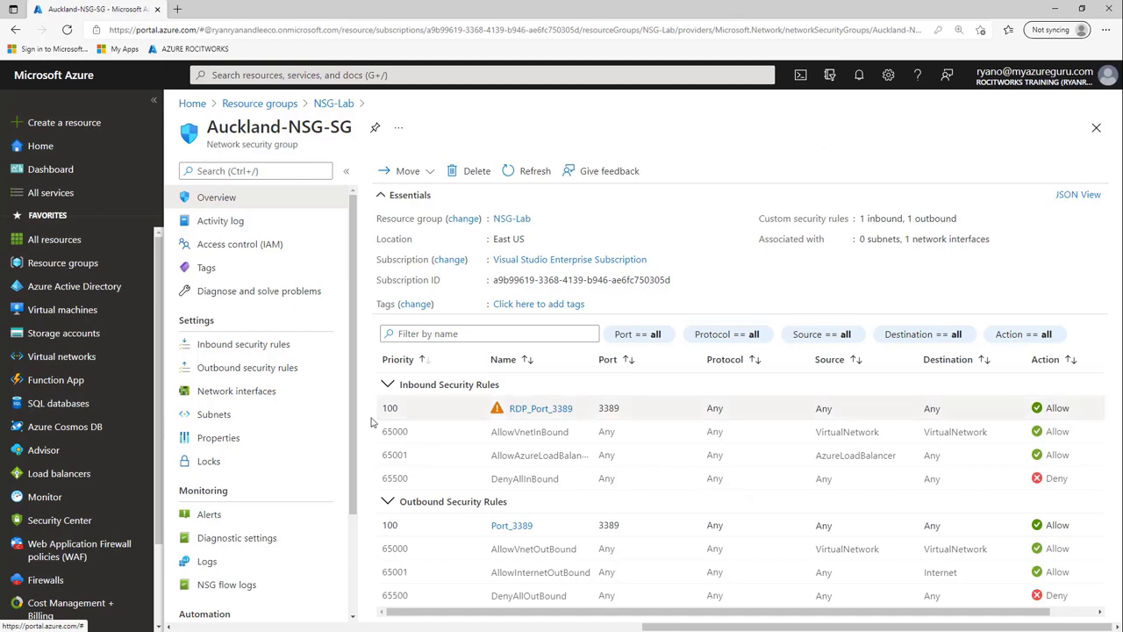
# - Associate NSG-Lab-vnet's default subnet with Auckland-NSG-SG from the Subnets page
pyautogui.click(215, 418)
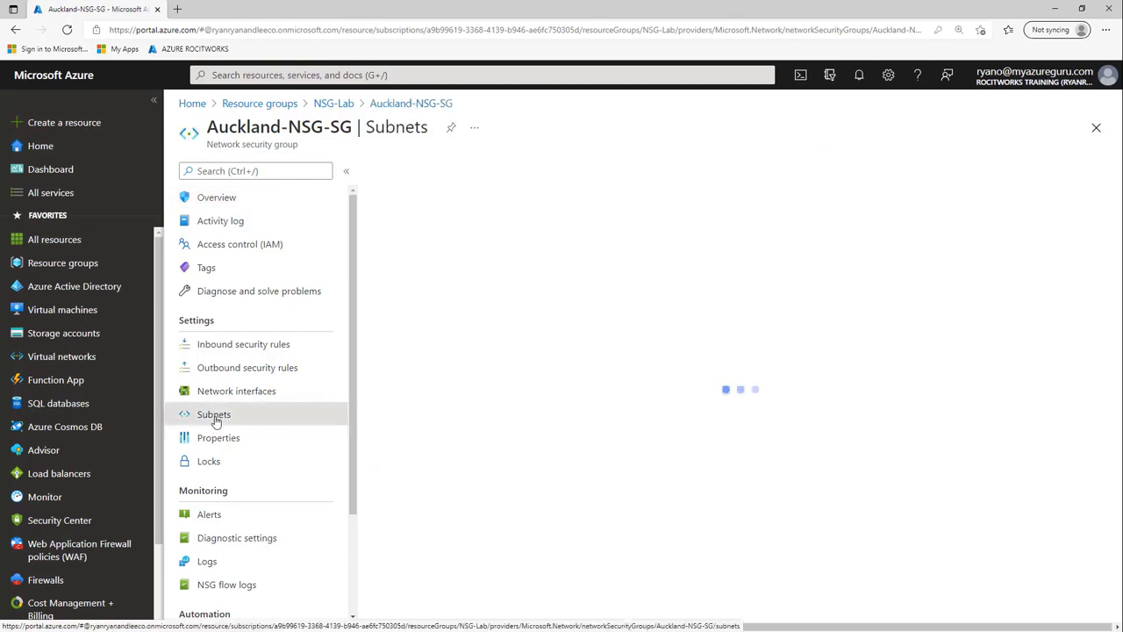
pyautogui.click(408, 173)
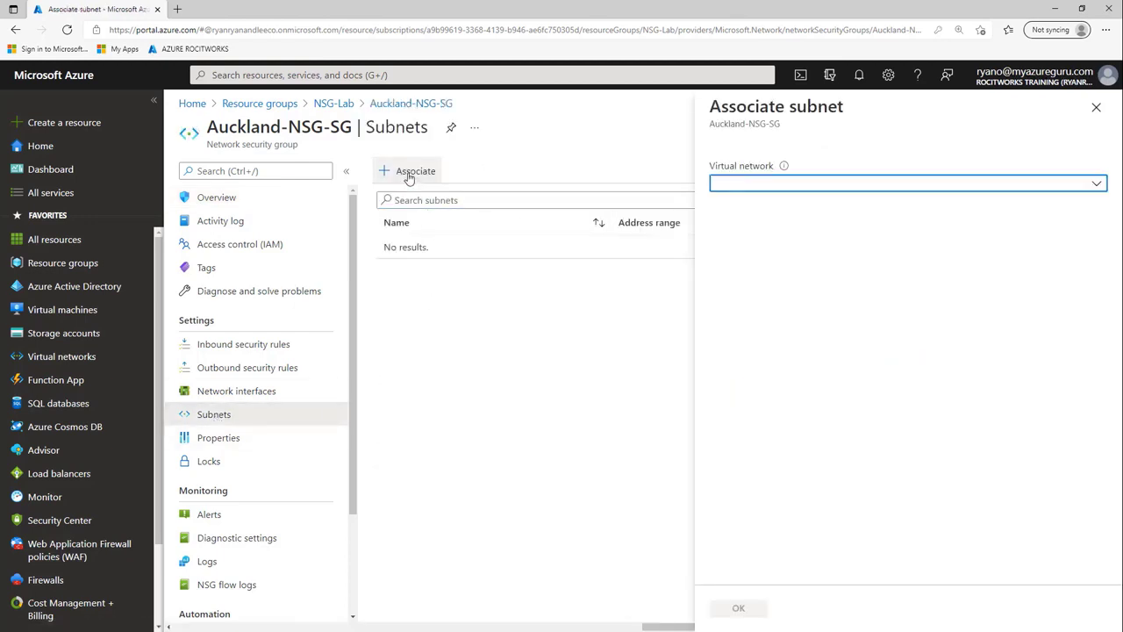
pyautogui.click(744, 184)
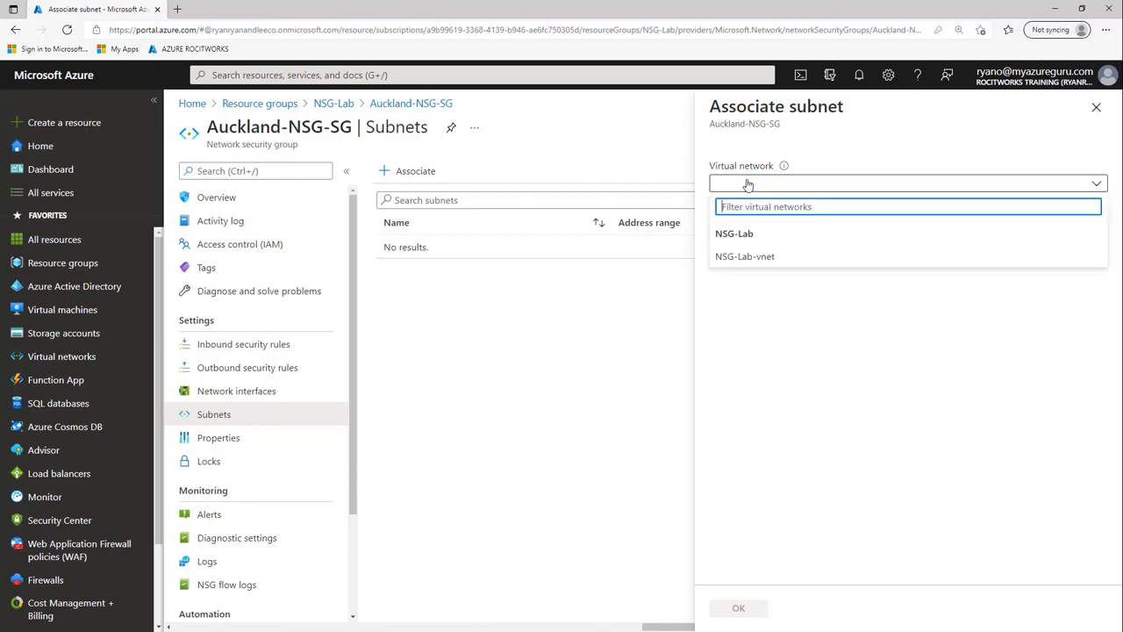
pyautogui.click(759, 257)
pyautogui.click(751, 232)
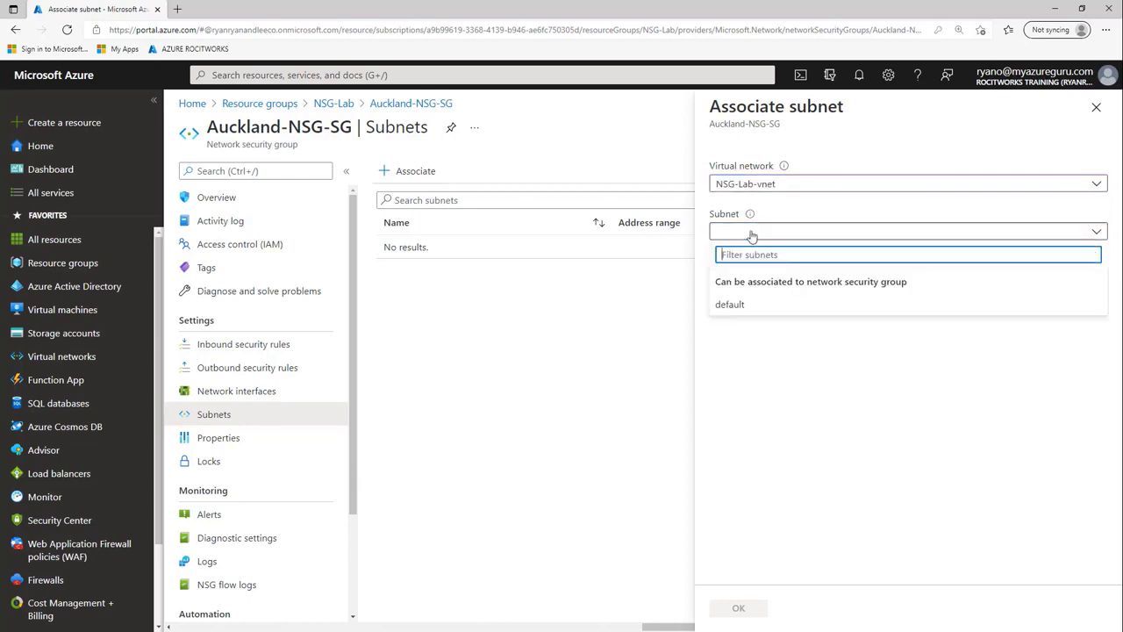
pyautogui.click(737, 307)
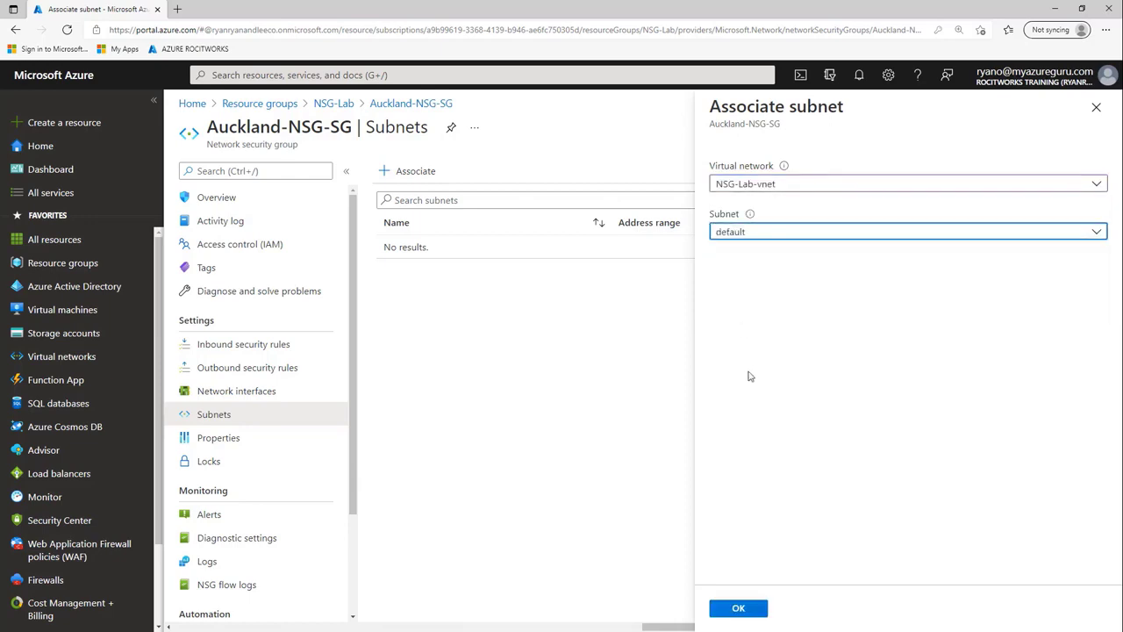
pyautogui.click(746, 613)
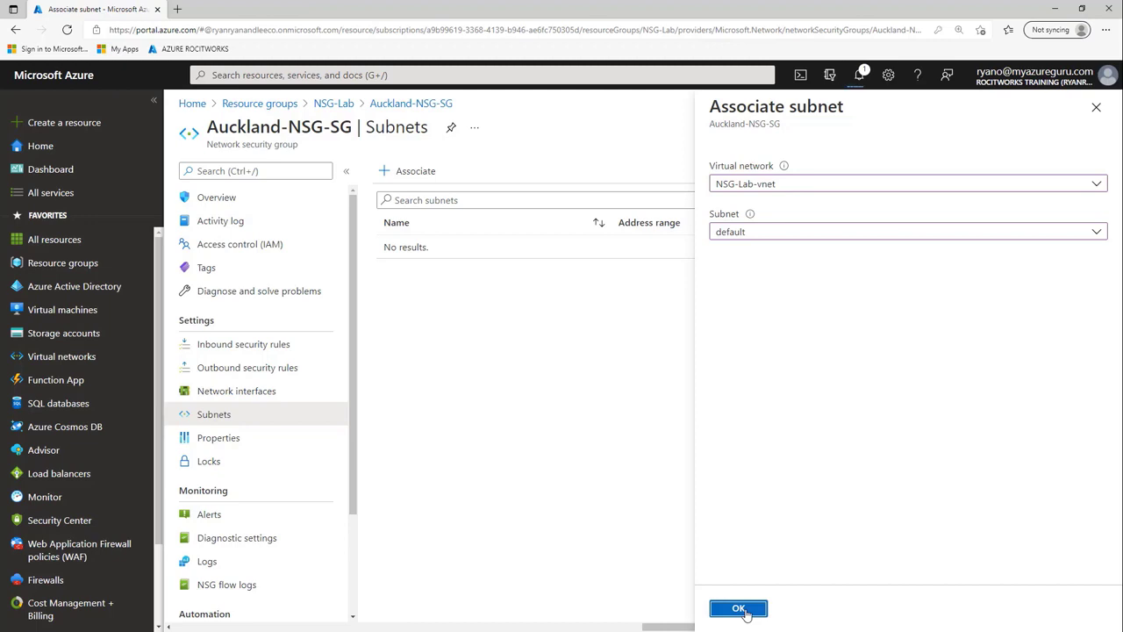
pyautogui.click(740, 609)
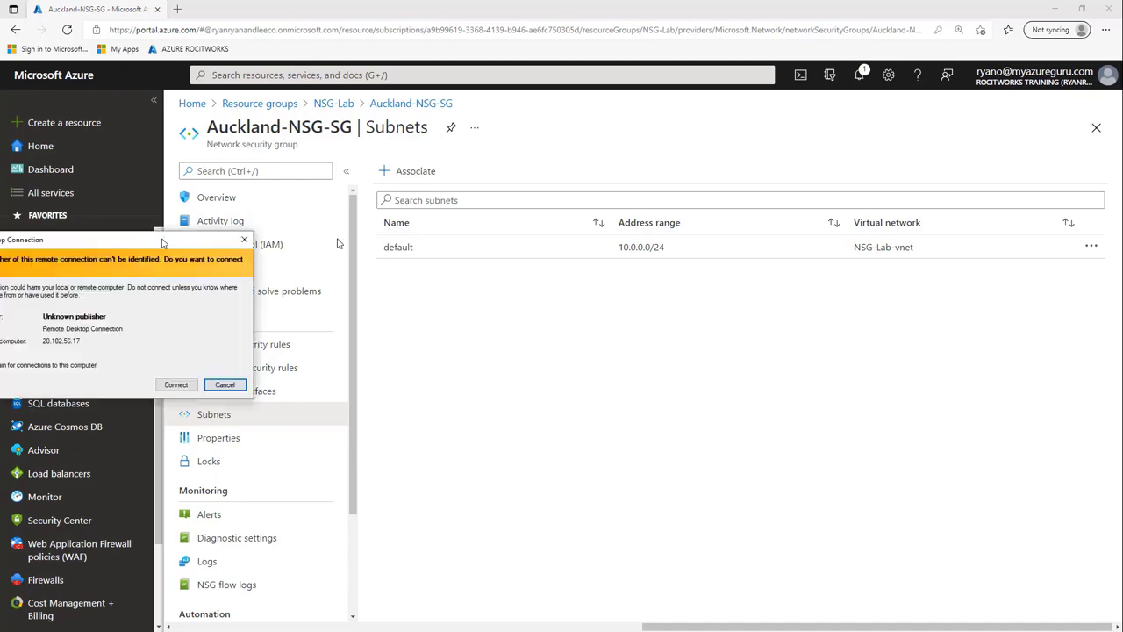
# - Connect to nsg-fs01 at 20.102.56.17 with the username and password, accepting the certificate
pyautogui.moveTo(160, 230); pyautogui.dragTo(621, 190)
pyautogui.click(649, 342)
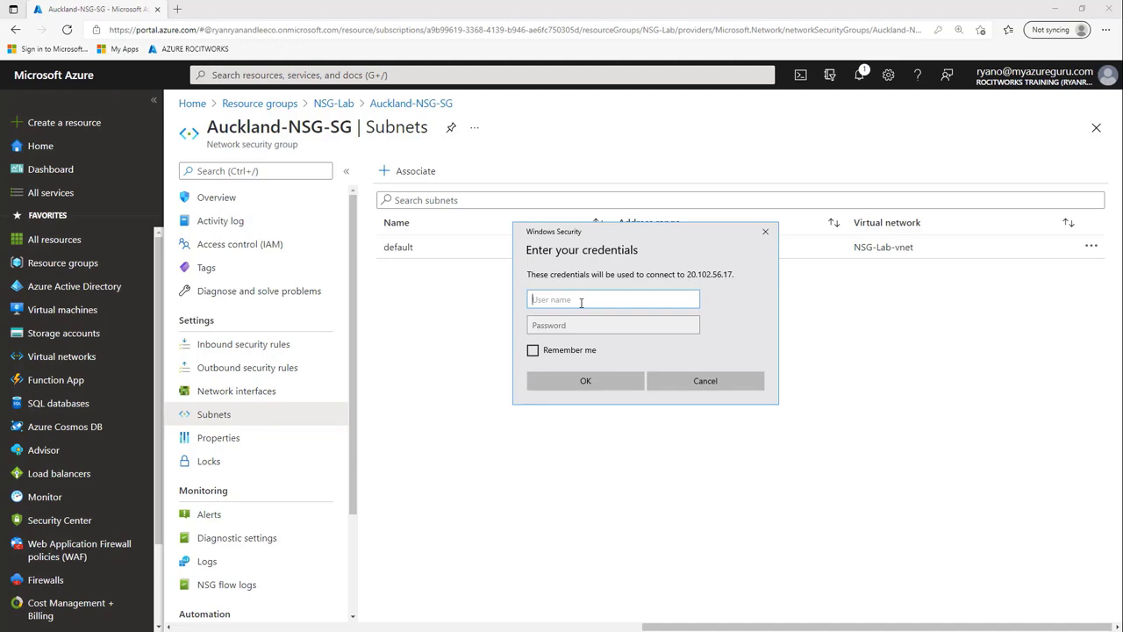
pyautogui.write('azadmin')
pyautogui.click(571, 326)
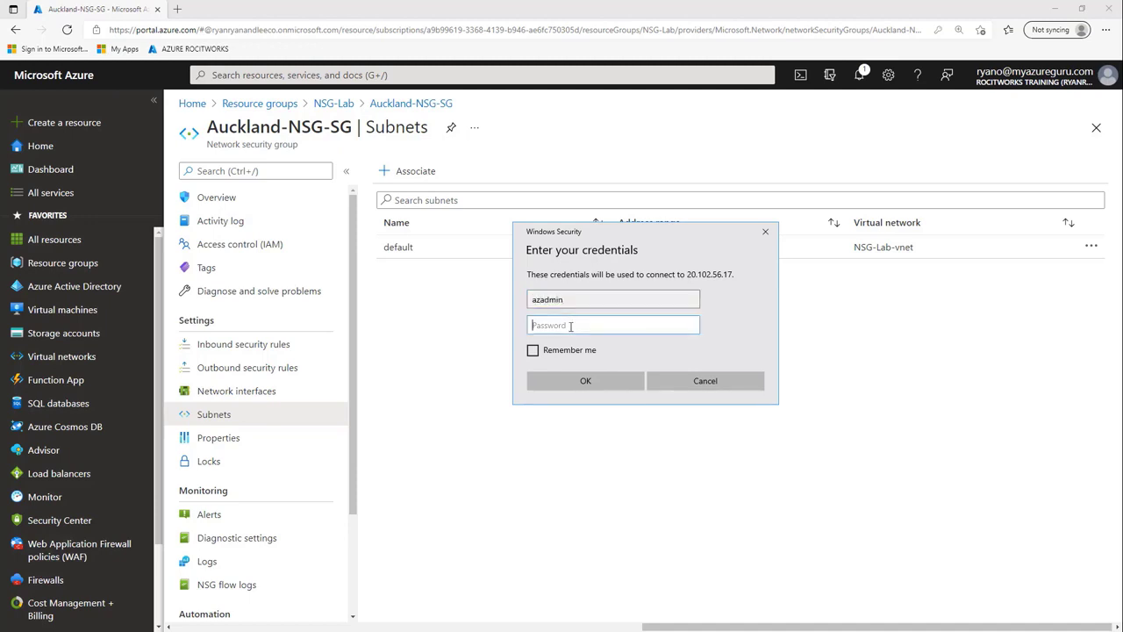
pyautogui.write('P')
pyautogui.press('capslock')
pyautogui.click(605, 383)
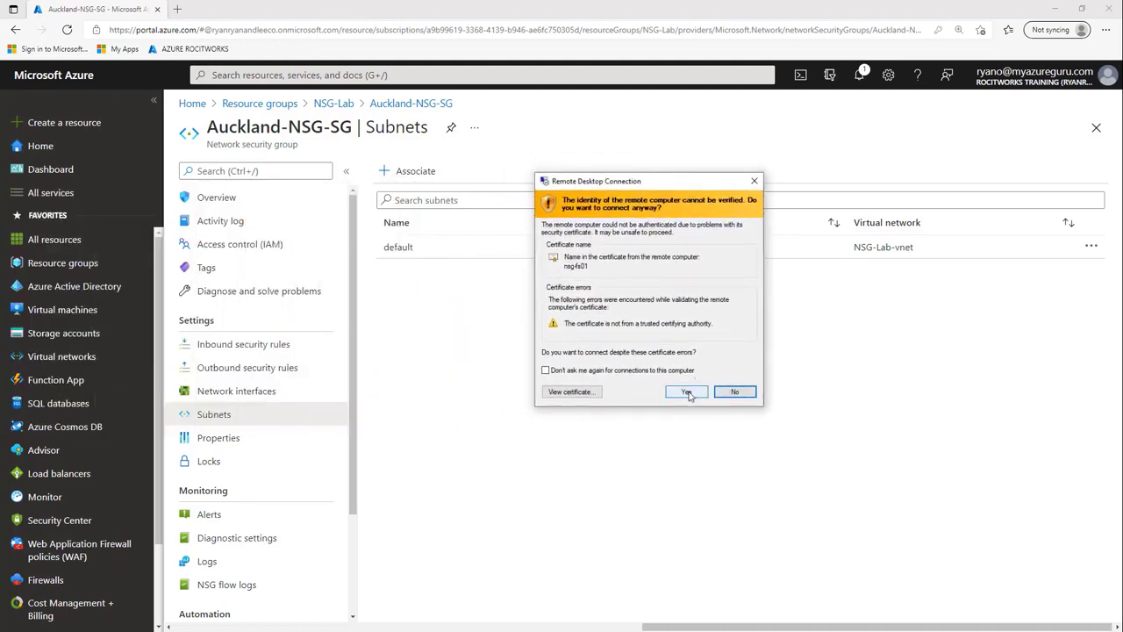
pyautogui.click(690, 394)
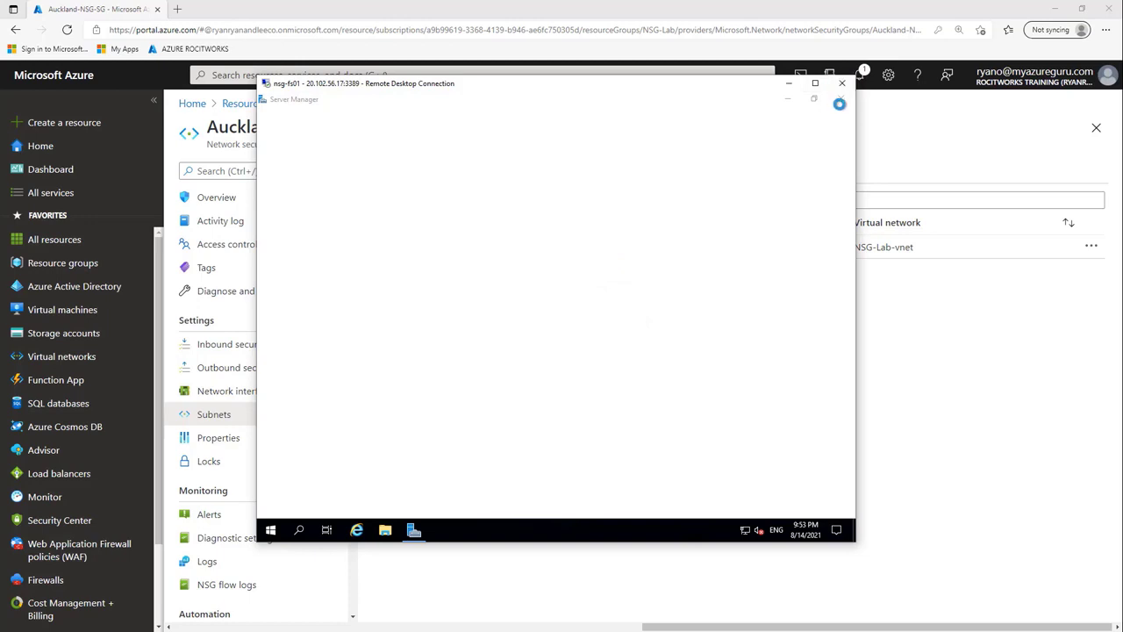
# - Dismiss the Windows Admin Center tip, close Server Manager, and disconnect the remote session
pyautogui.click(375, 298)
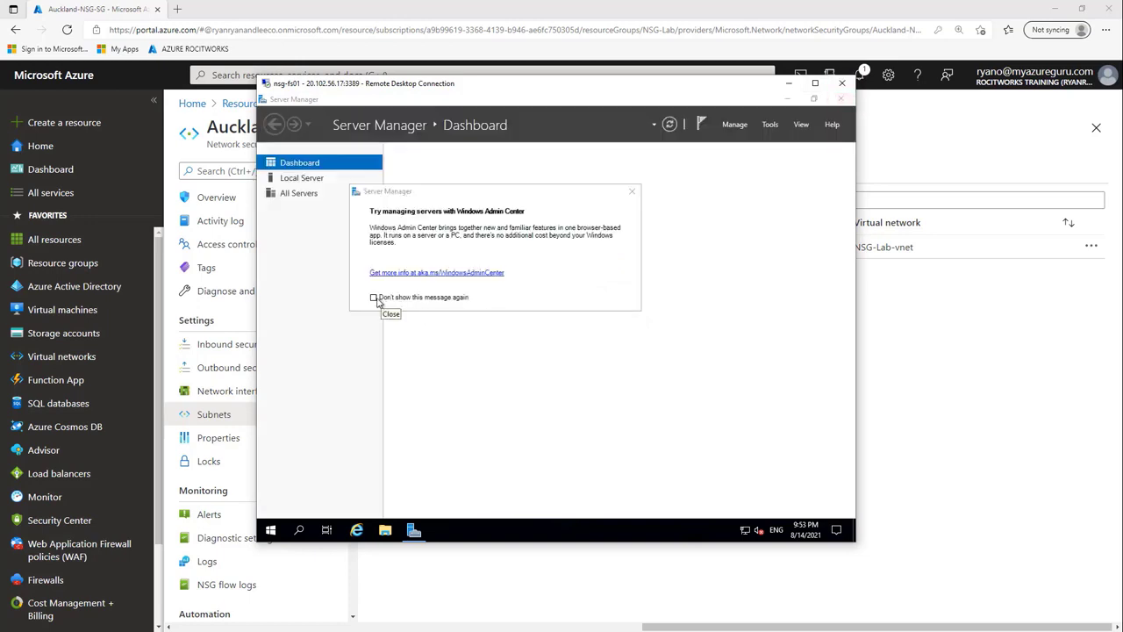
pyautogui.click(632, 192)
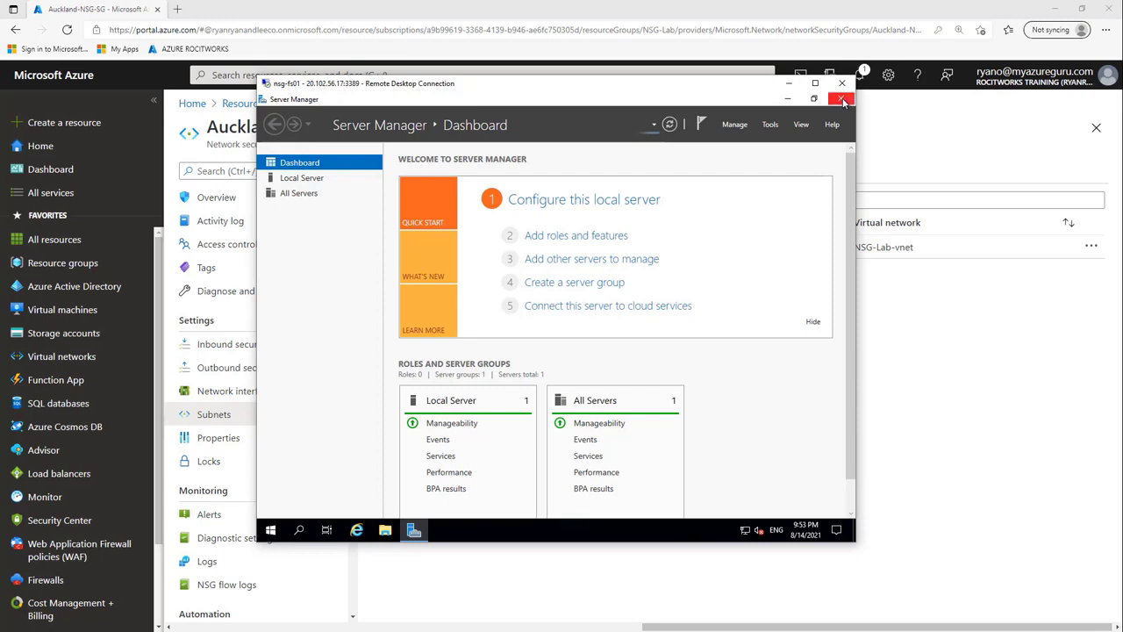
pyautogui.click(842, 98)
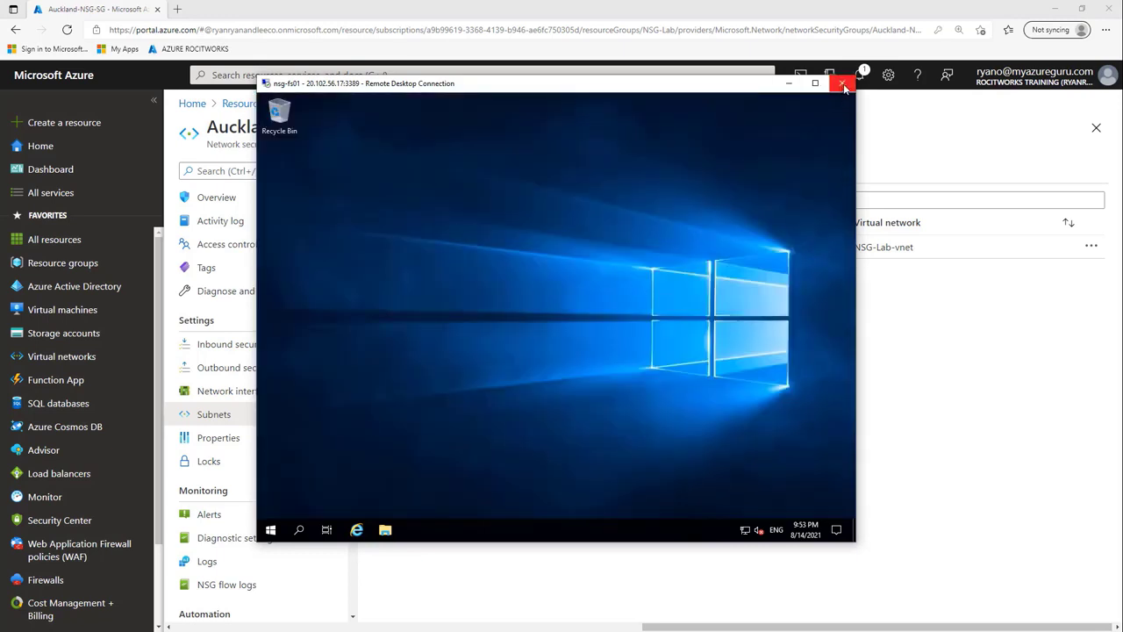
pyautogui.click(844, 88)
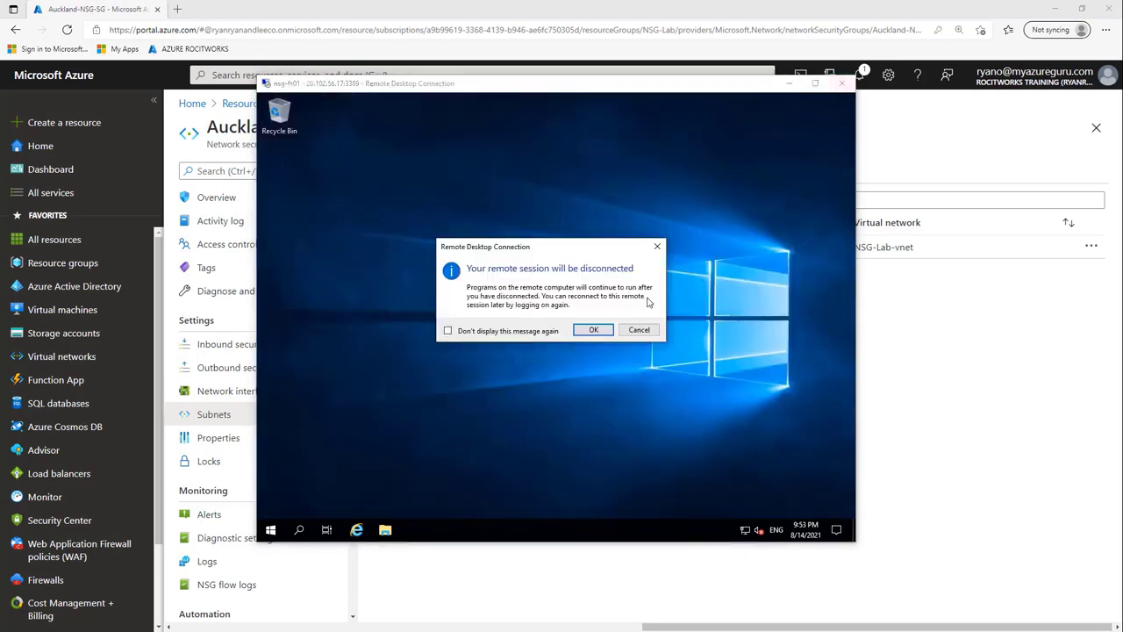
pyautogui.click(602, 333)
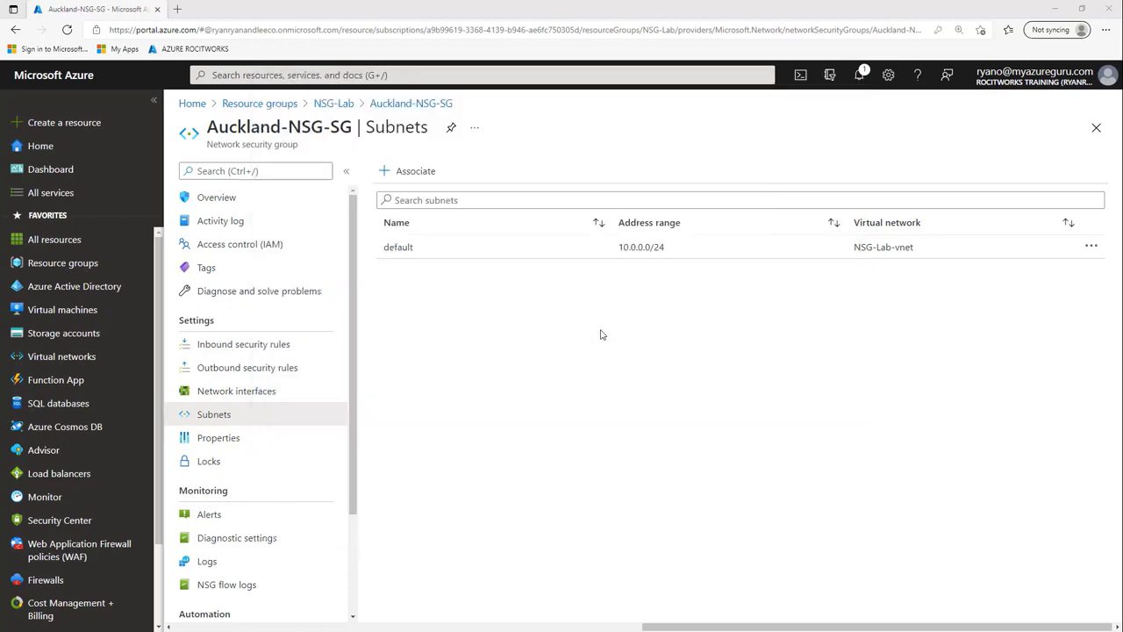
# - Draft a new inbound rule, switch its service from RDP to FTP, then discard it unsaved
pyautogui.click(243, 347)
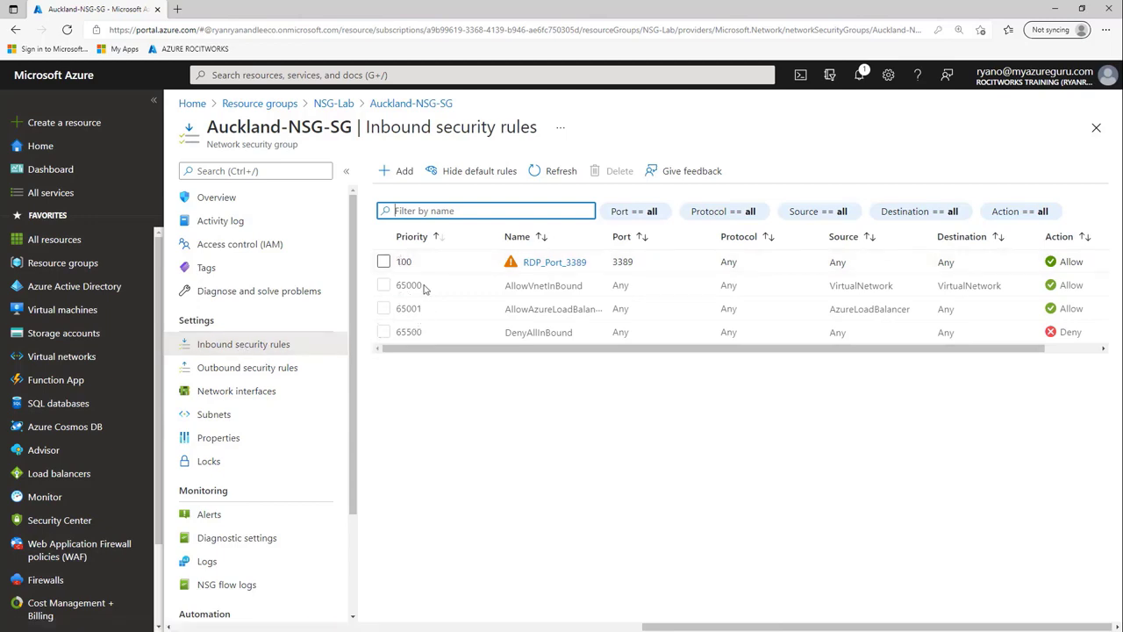
pyautogui.click(397, 172)
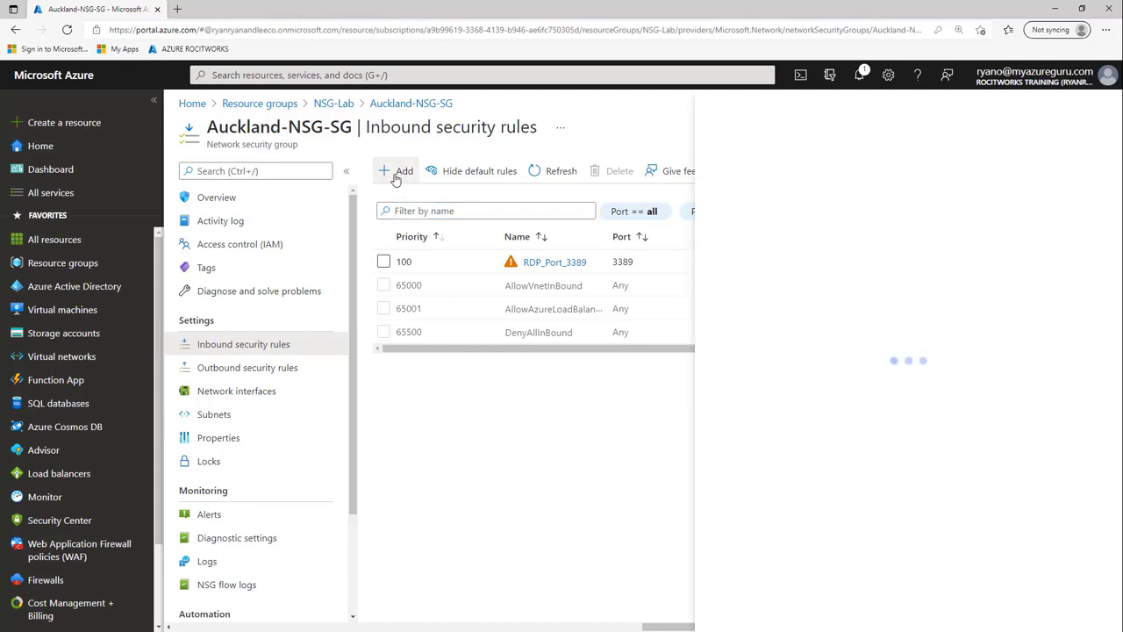
pyautogui.click(751, 340)
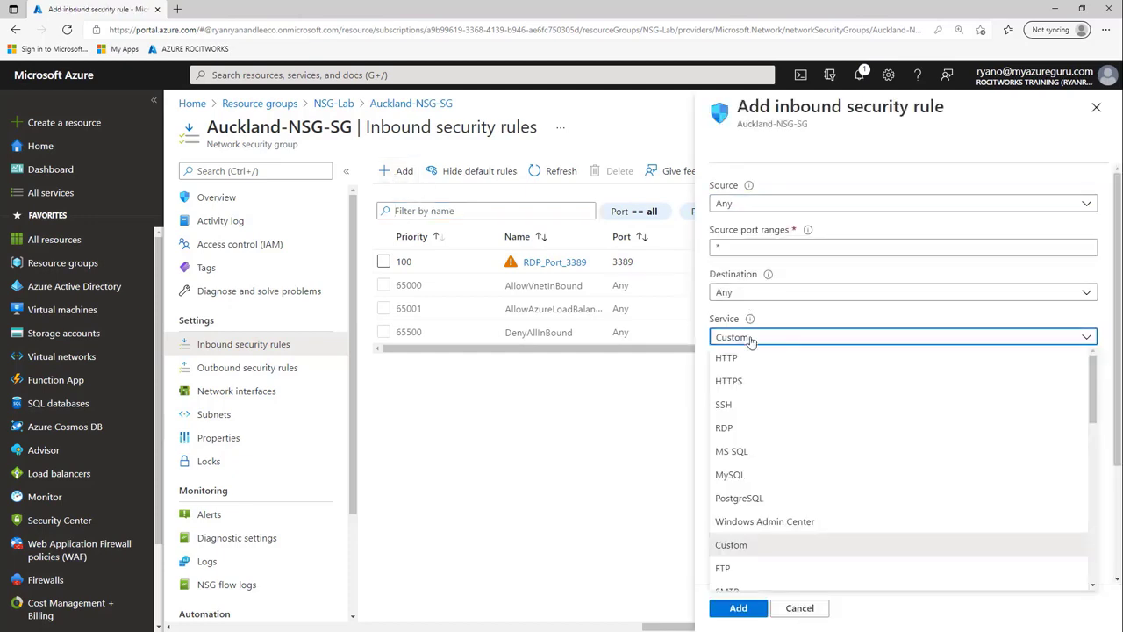
pyautogui.click(724, 429)
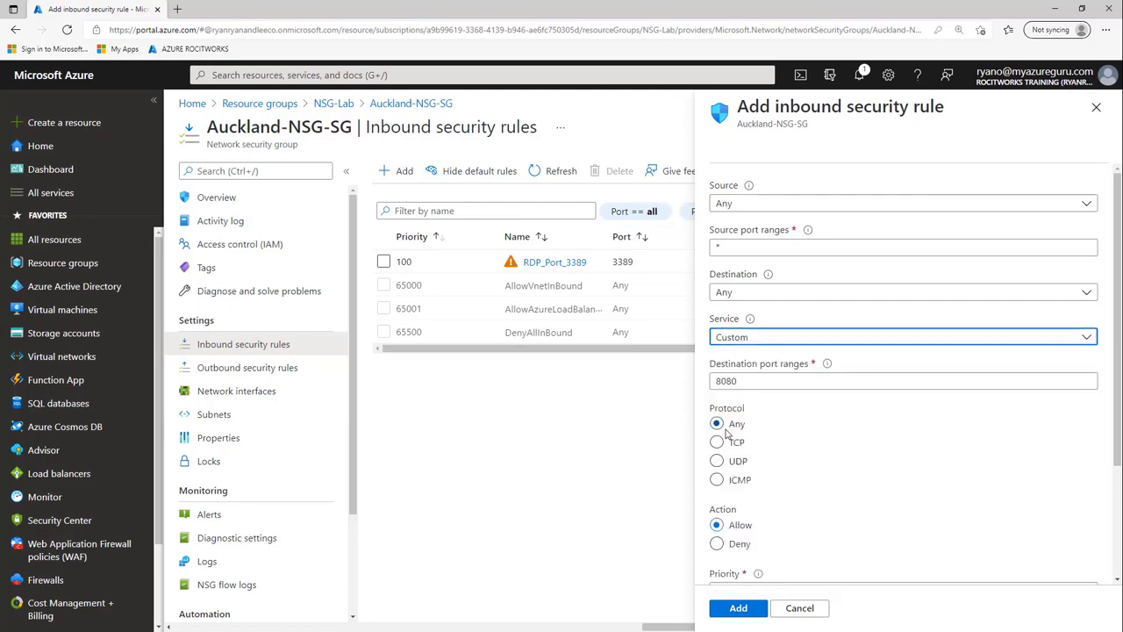
pyautogui.scroll(-2, 749, 381)
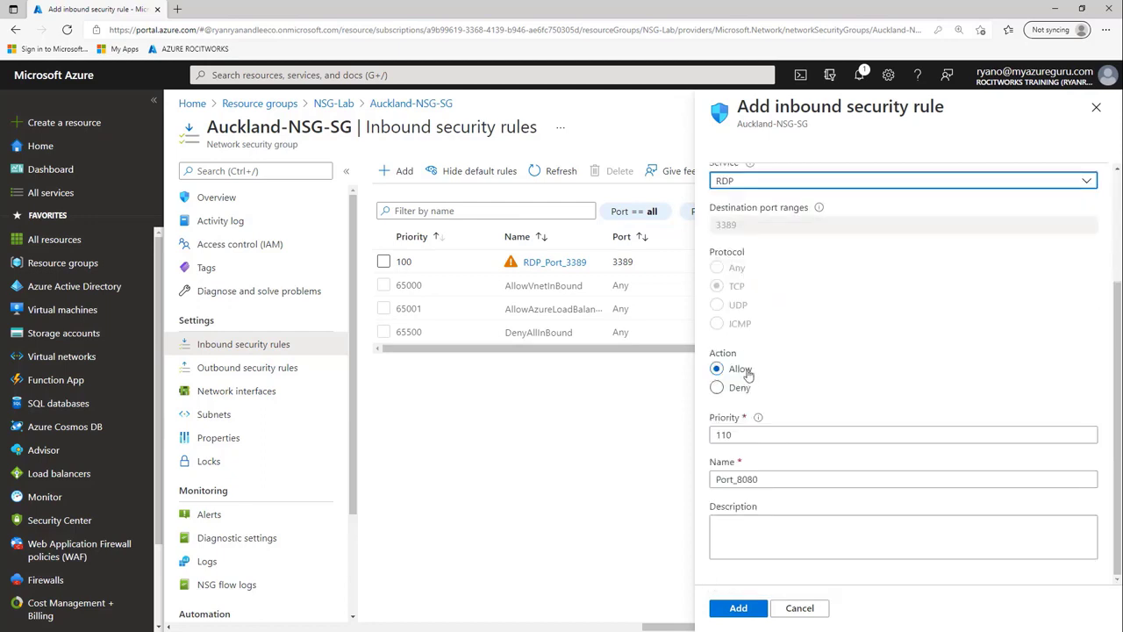
pyautogui.scroll(1, 745, 343)
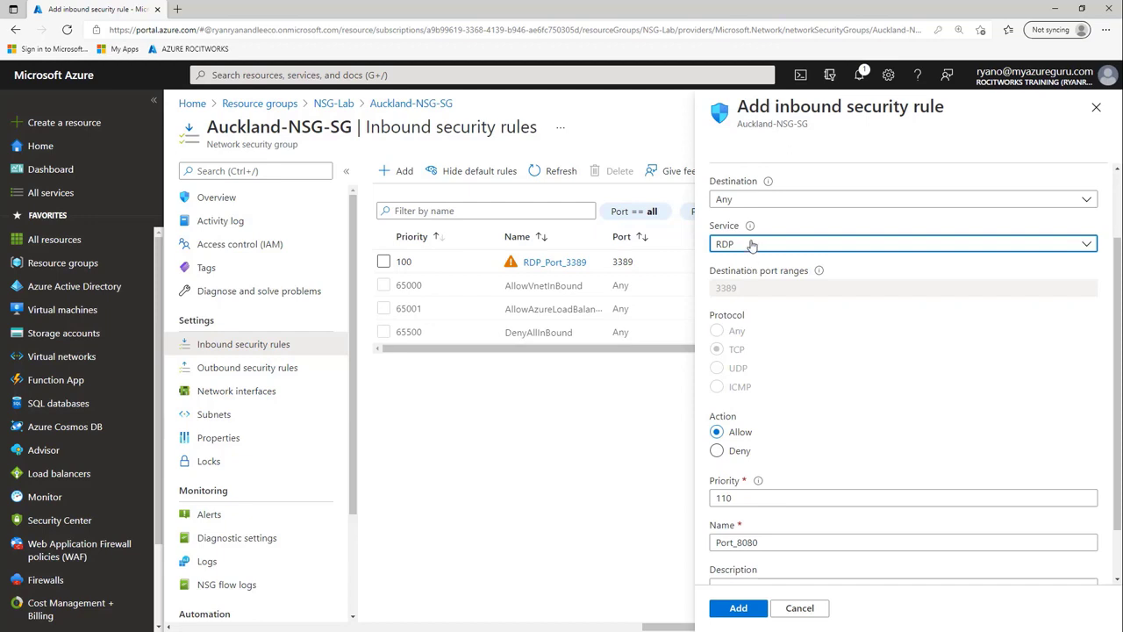
pyautogui.click(751, 245)
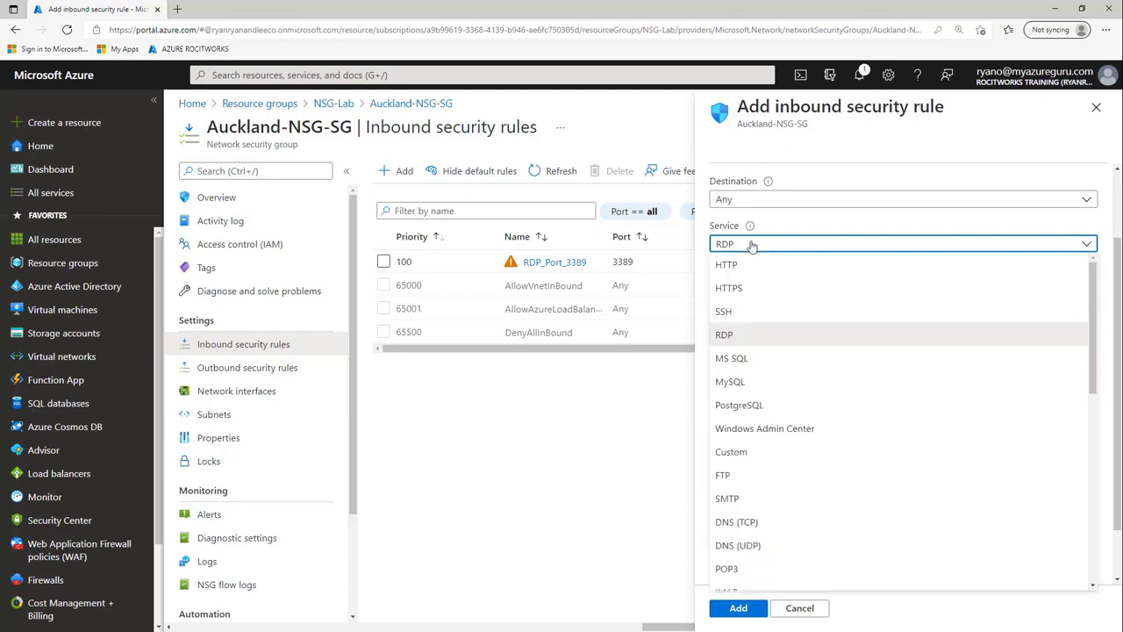
pyautogui.click(725, 475)
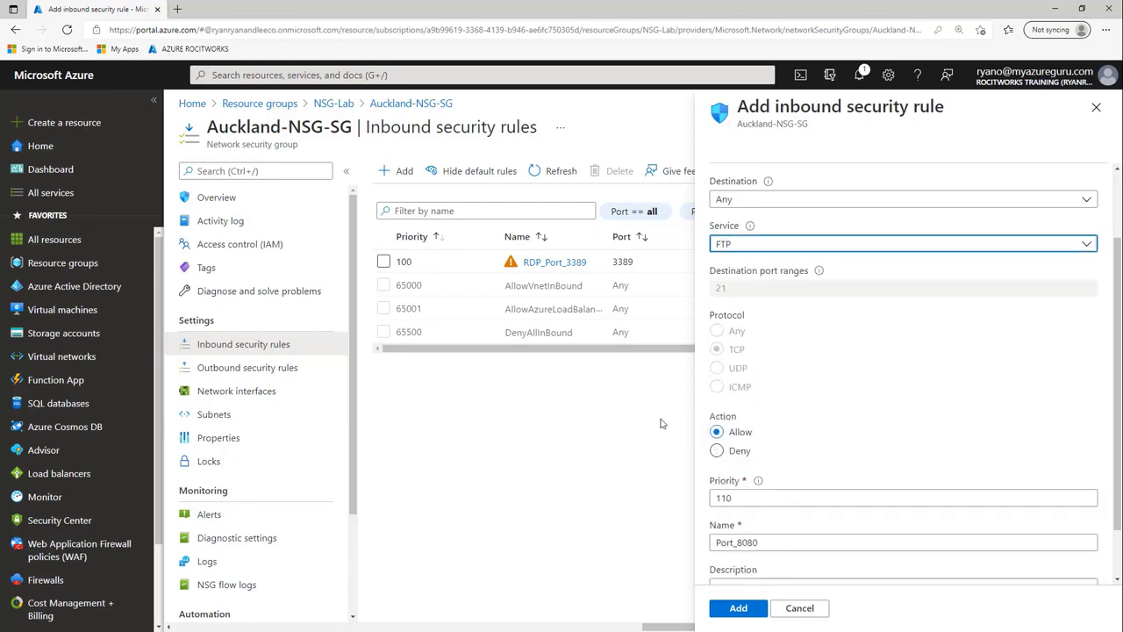
pyautogui.click(799, 608)
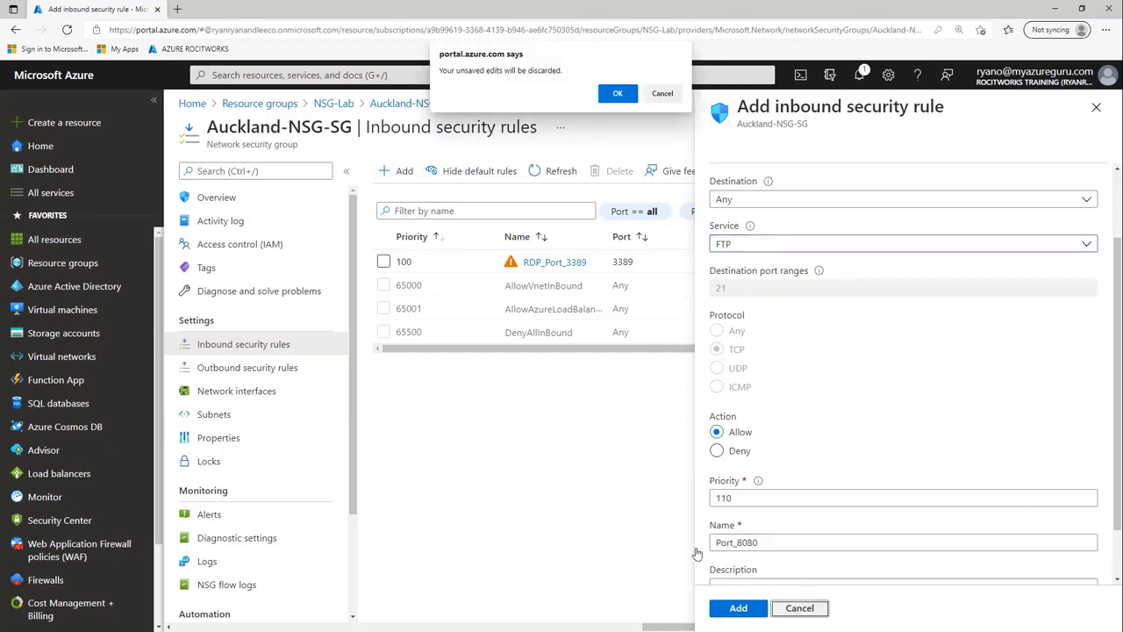
pyautogui.click(617, 93)
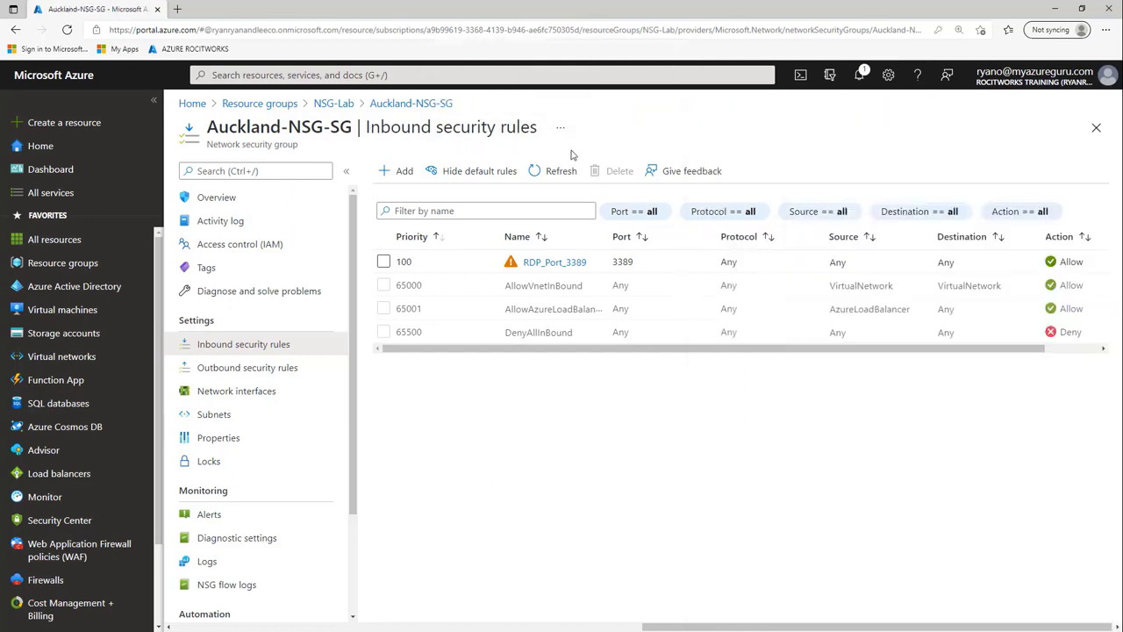
# - Open the NSG-Lab resource group's Resource visualizer and collapse the list pane for full width
pyautogui.click(235, 198)
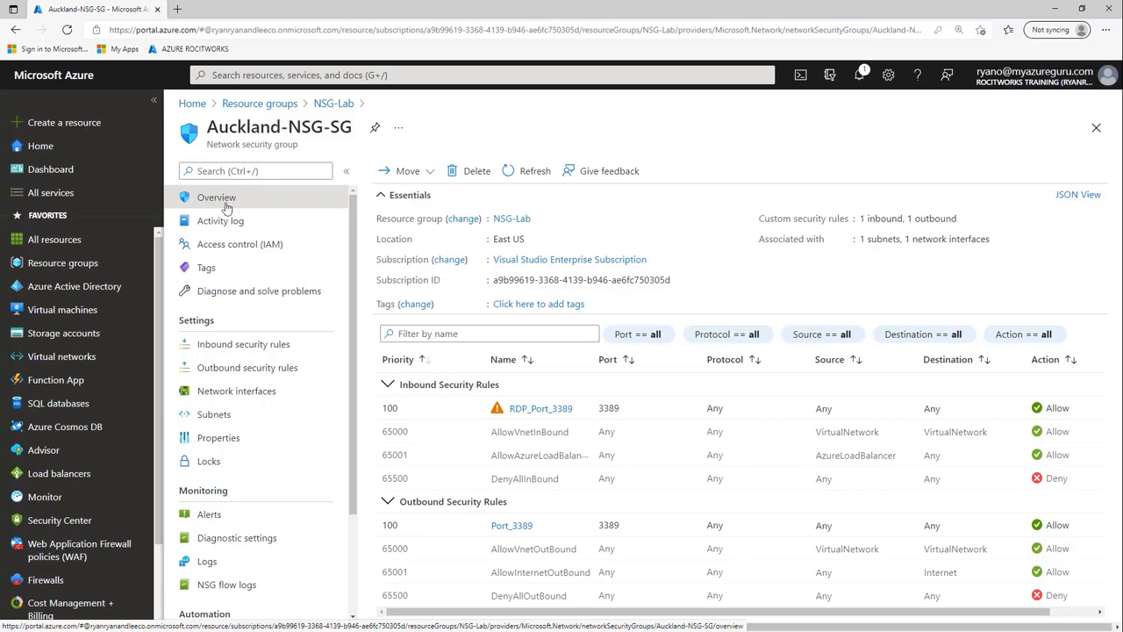
pyautogui.click(78, 266)
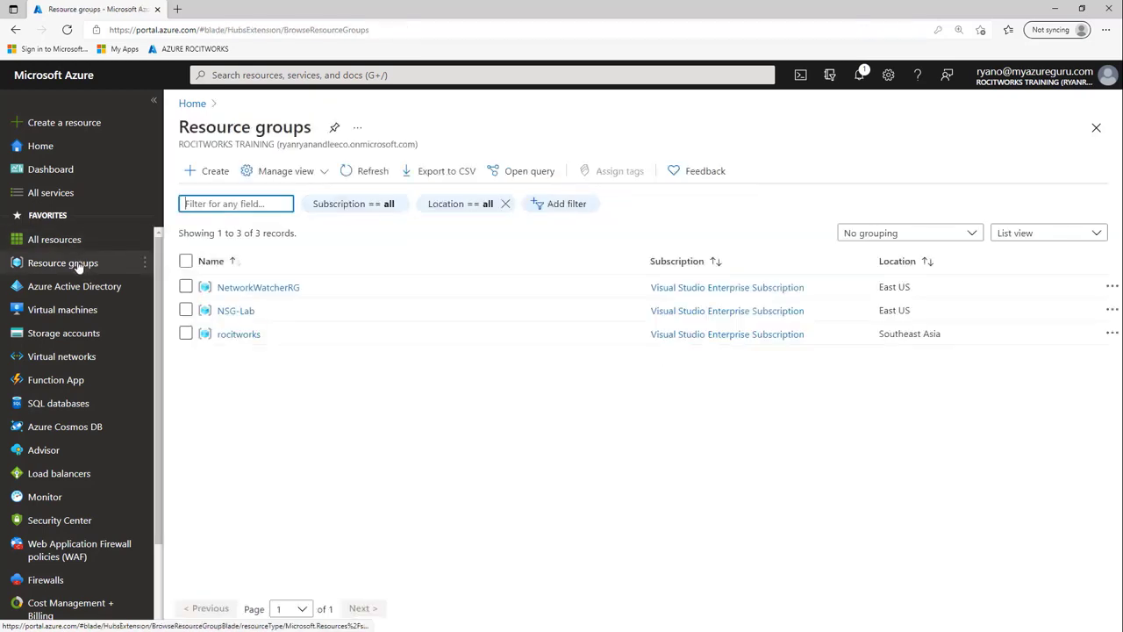
pyautogui.click(235, 312)
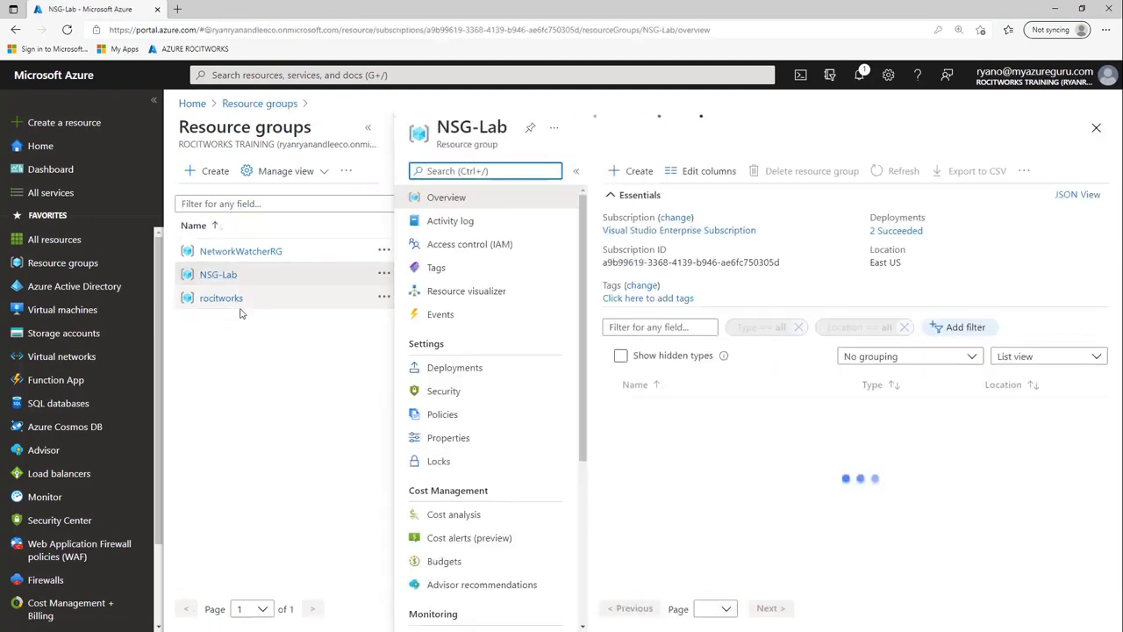
pyautogui.click(460, 293)
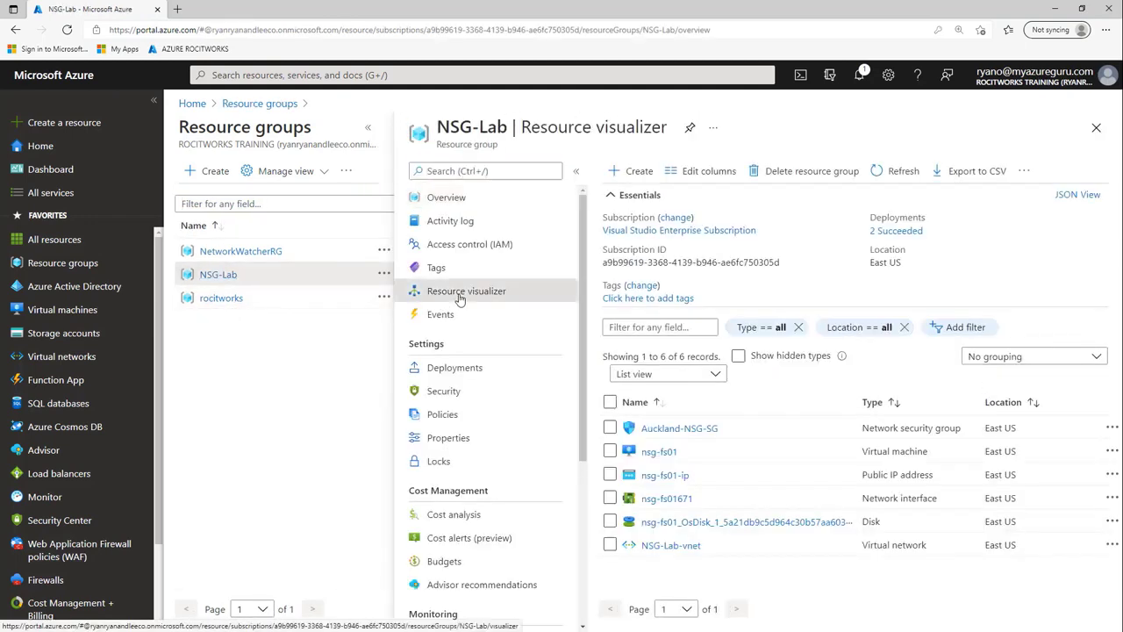
pyautogui.click(367, 127)
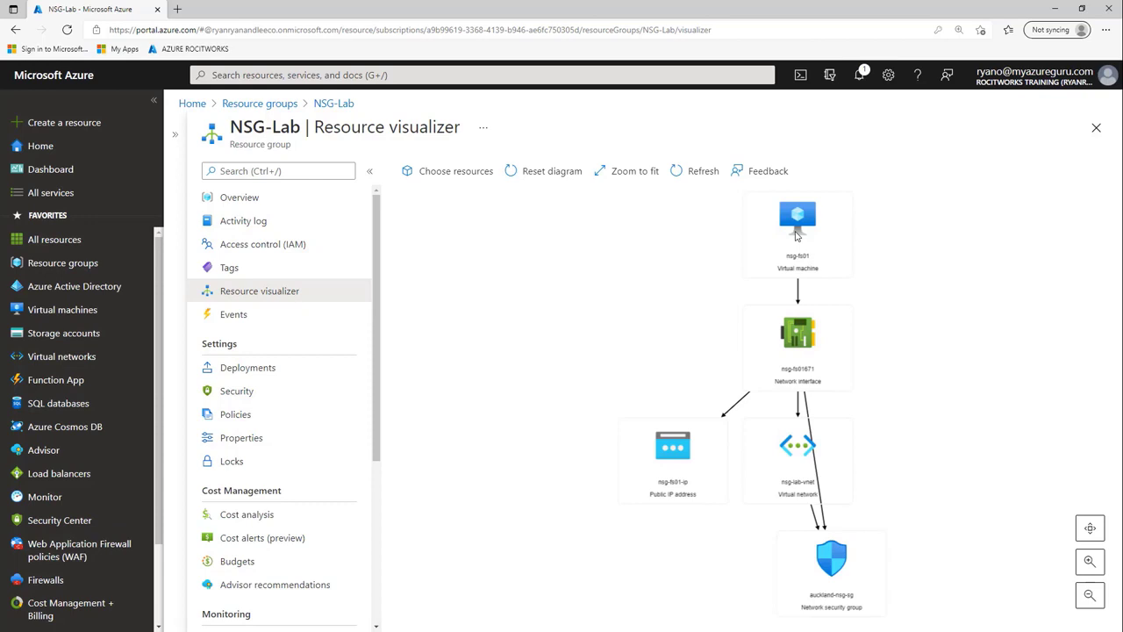
# - Drag the nsg-fs01, public IP, network interface, vnet and security group nodes apart
pyautogui.moveTo(797, 234)
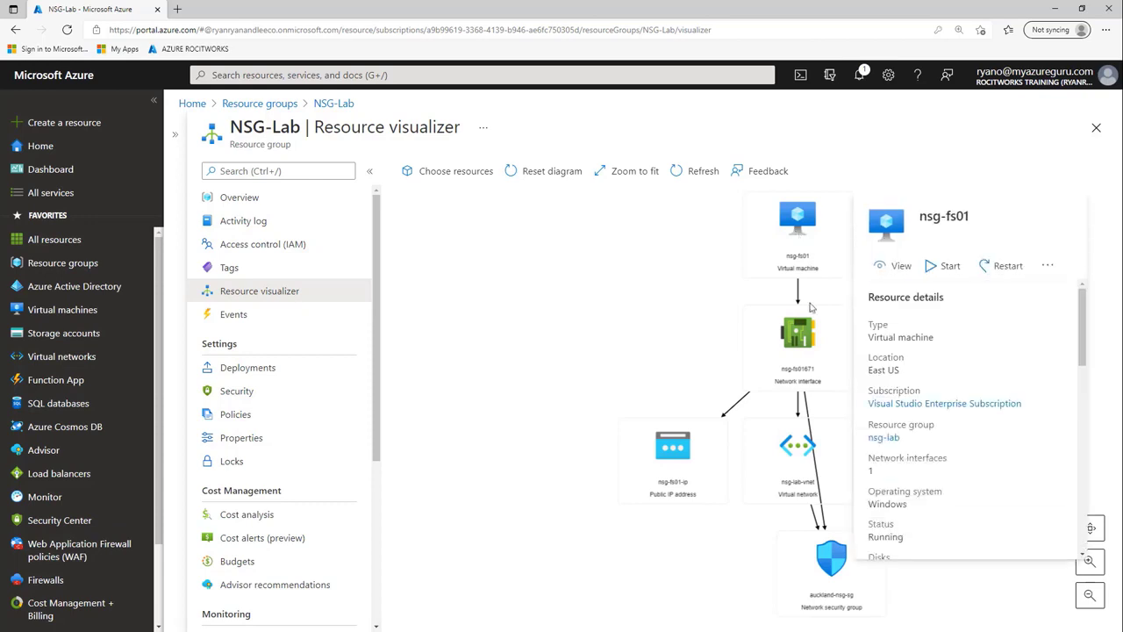
pyautogui.moveTo(810, 366)
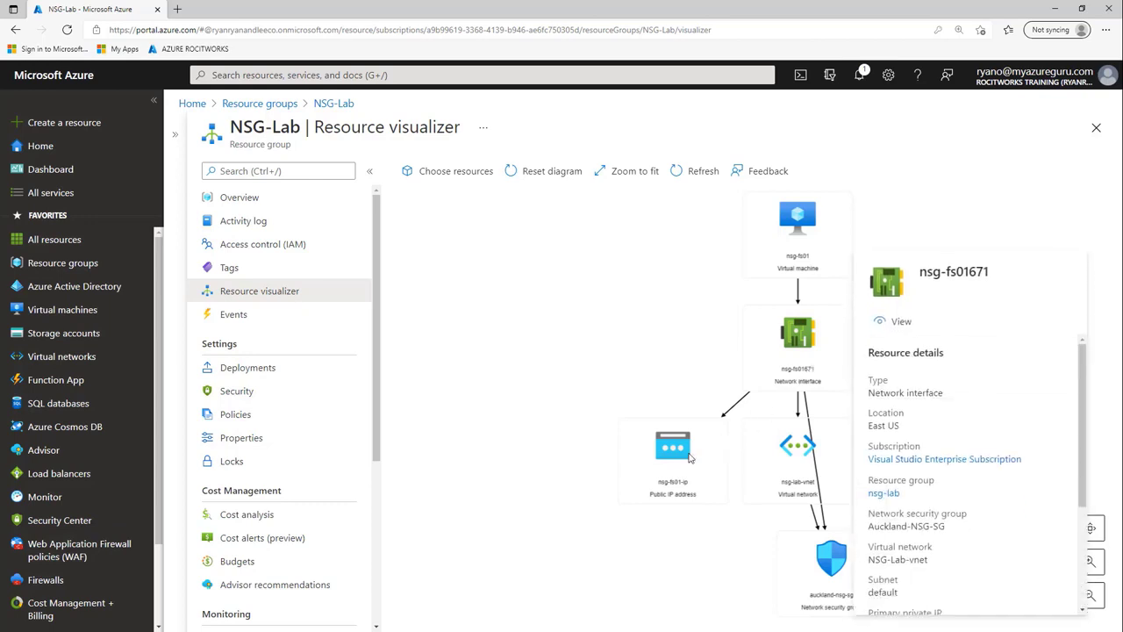
pyautogui.moveTo(665, 465)
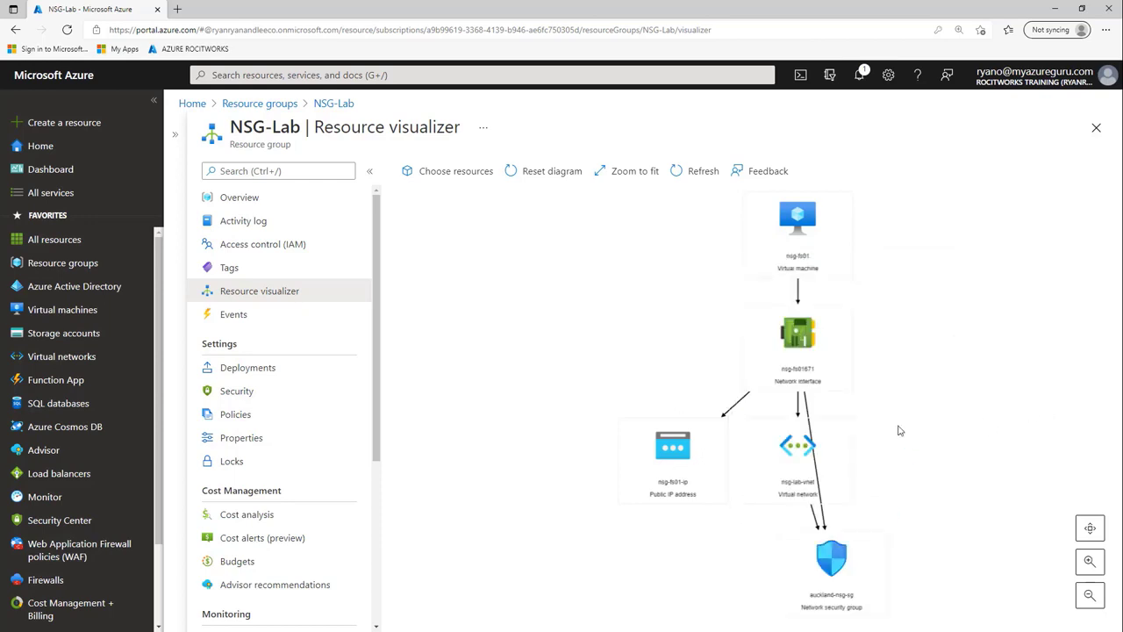
pyautogui.moveTo(811, 455)
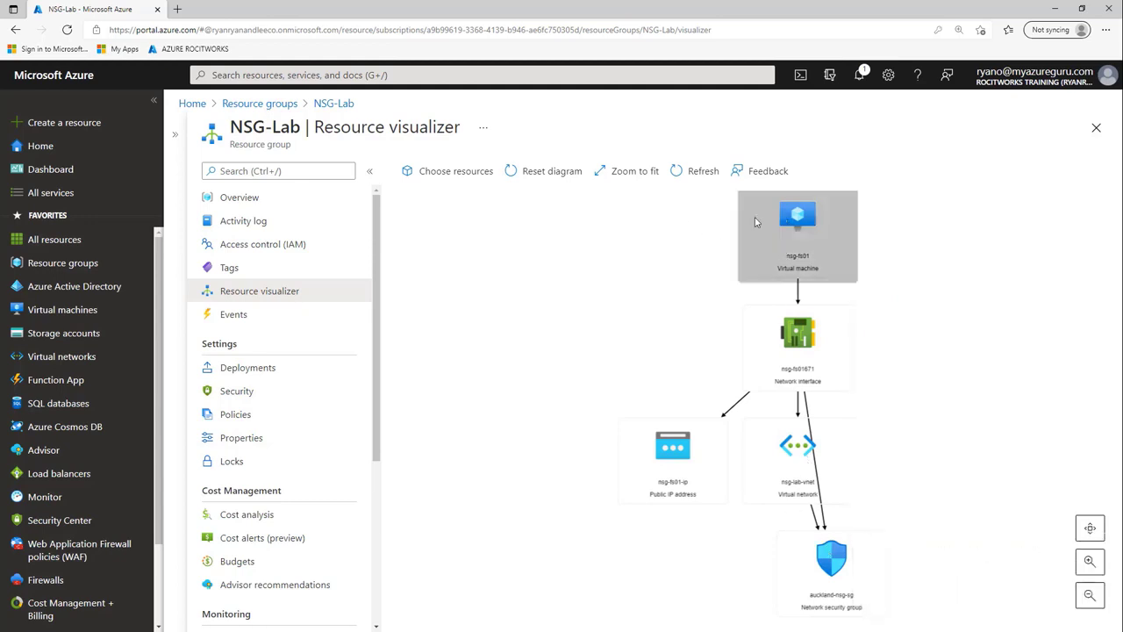
pyautogui.moveTo(786, 219); pyautogui.dragTo(534, 219)
pyautogui.moveTo(693, 442); pyautogui.dragTo(572, 336)
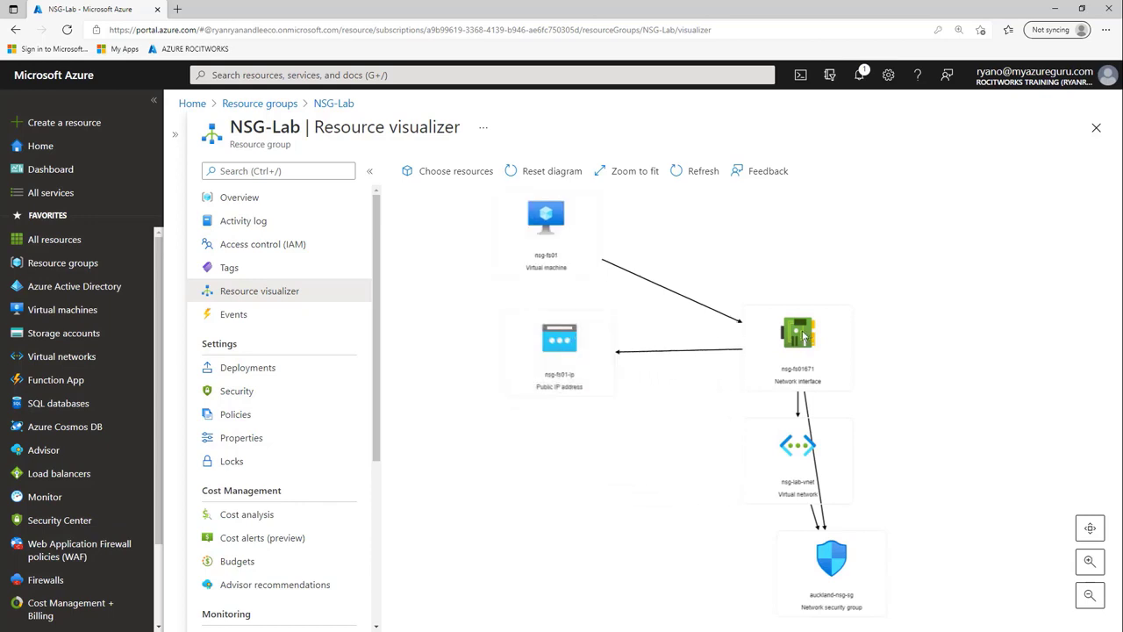
pyautogui.moveTo(799, 337); pyautogui.dragTo(787, 285)
pyautogui.moveTo(743, 461); pyautogui.dragTo(556, 466)
pyautogui.moveTo(821, 567); pyautogui.dragTo(808, 460)
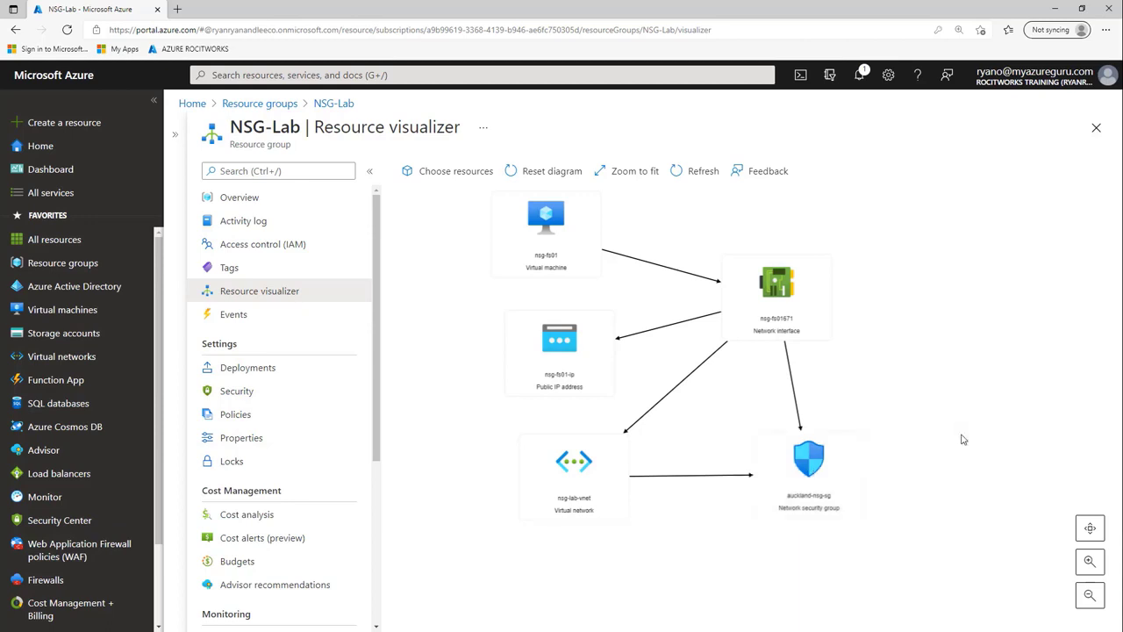
# - Close the visualizer, reopen NSG-Lab, and copy the group name from its title
pyautogui.click(1096, 129)
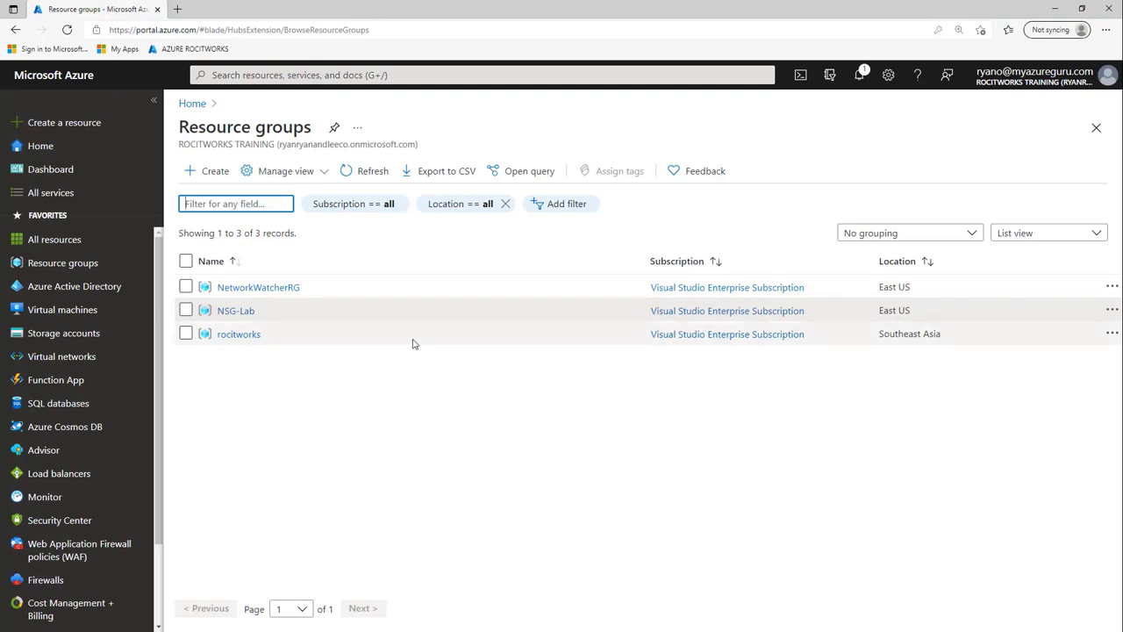
pyautogui.click(235, 312)
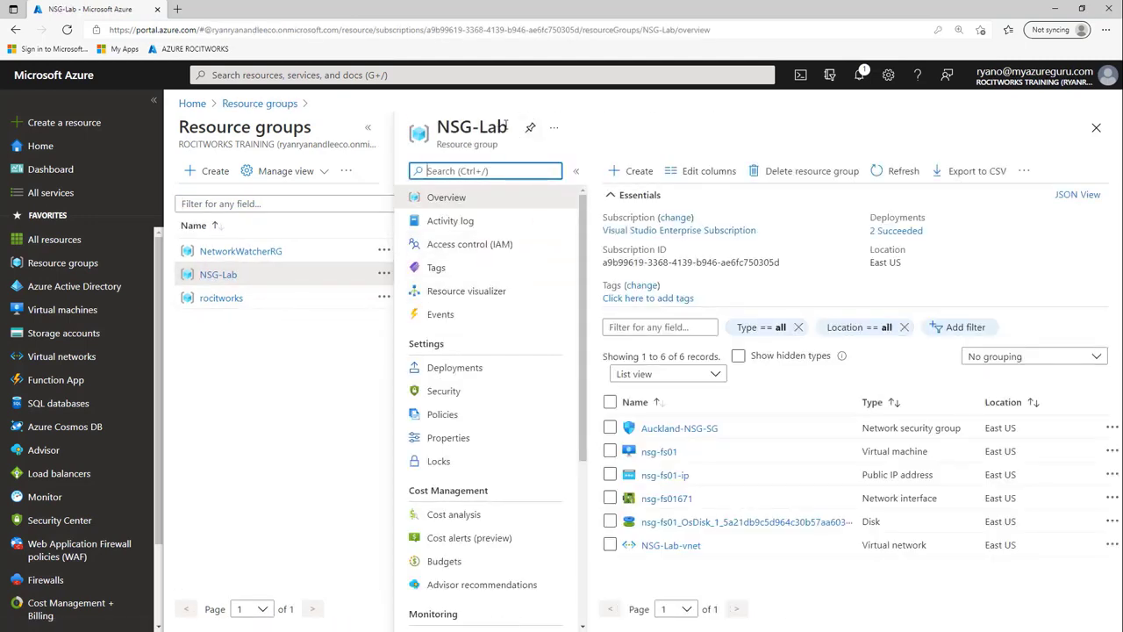
pyautogui.moveTo(509, 127); pyautogui.dragTo(452, 127)
pyautogui.rightClick(453, 128)
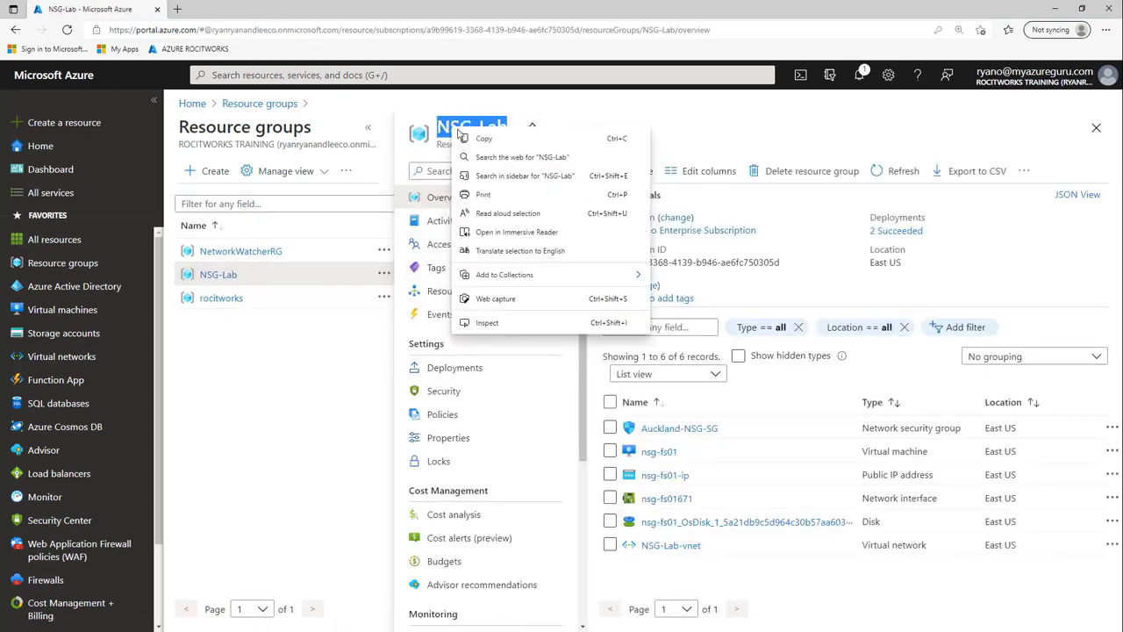
pyautogui.click(482, 141)
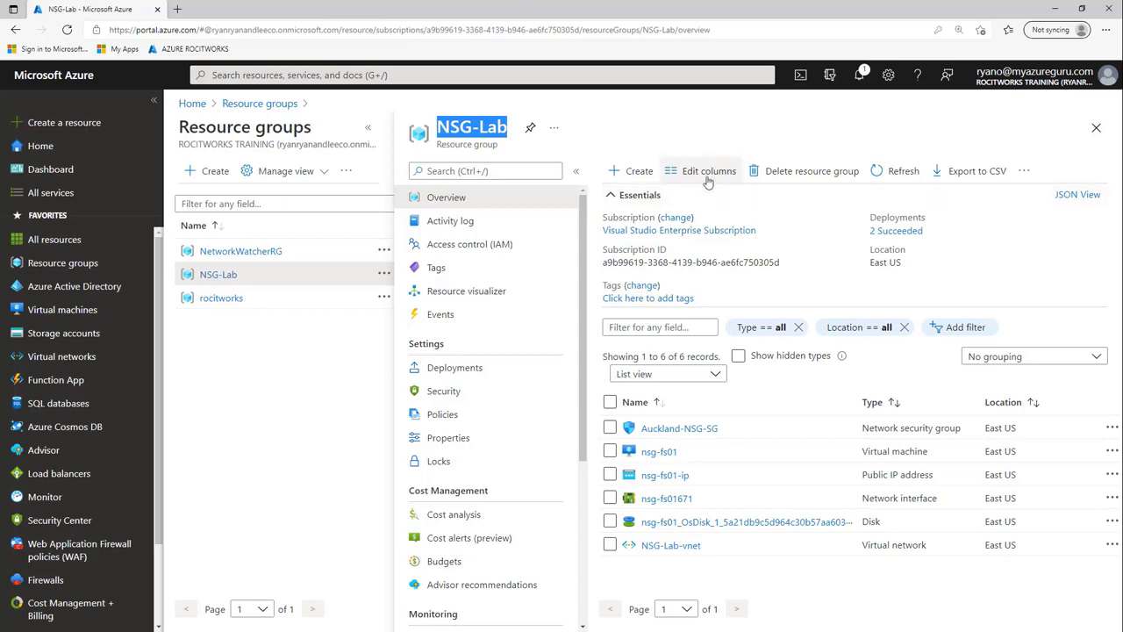
# - Delete the NSG-Lab resource group by pasting its name as confirmation, then close its blade
pyautogui.click(777, 171)
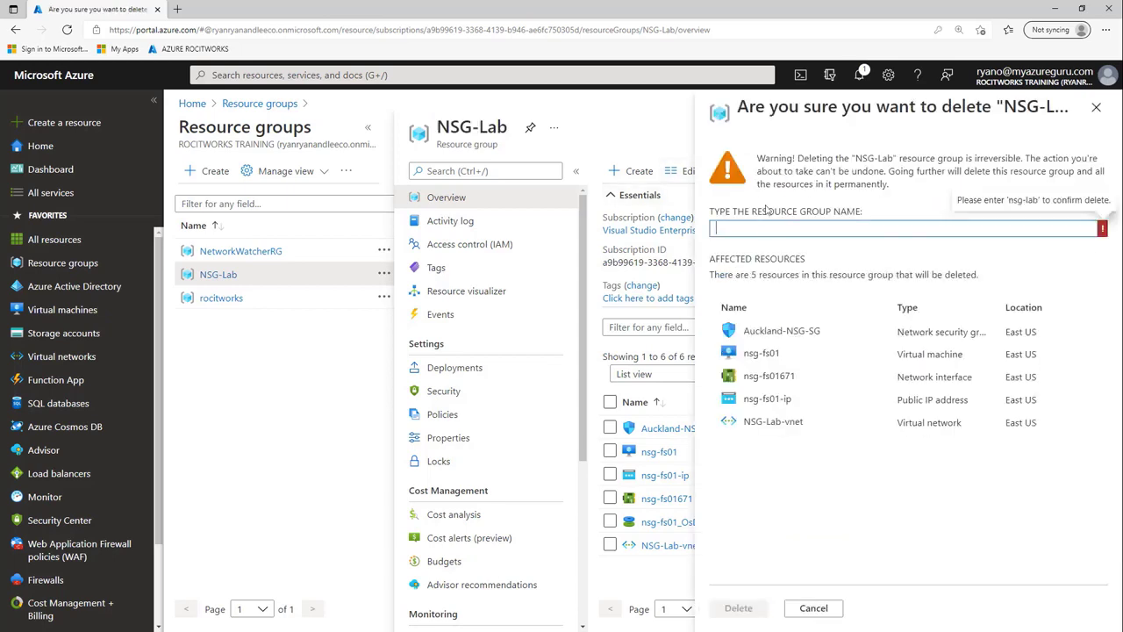
pyautogui.rightClick(770, 227)
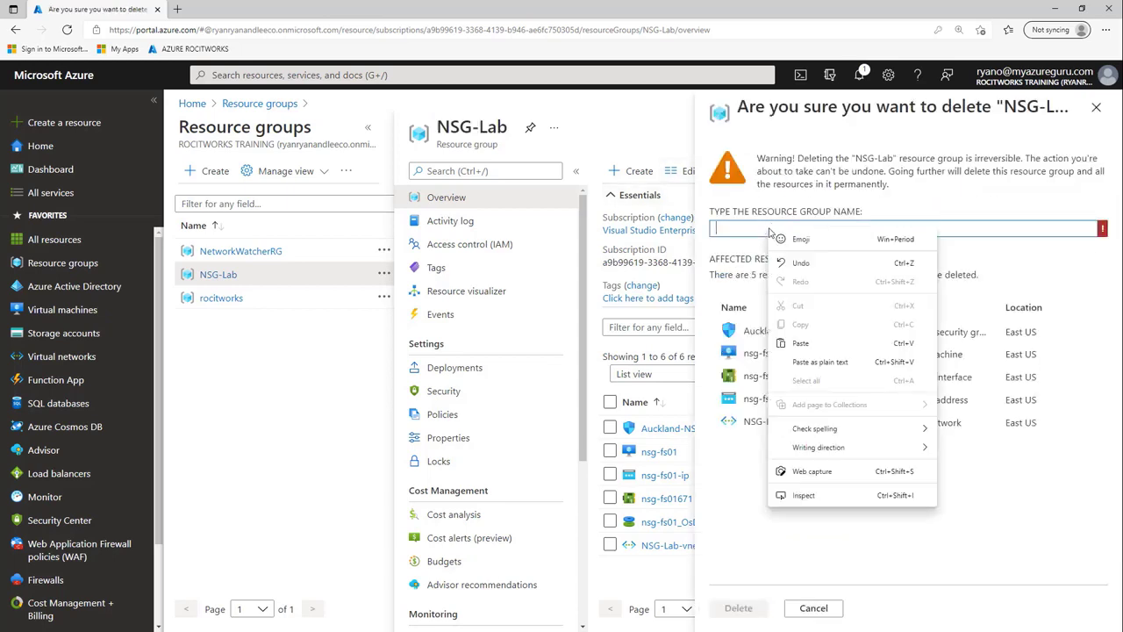
pyautogui.click(800, 343)
pyautogui.click(746, 613)
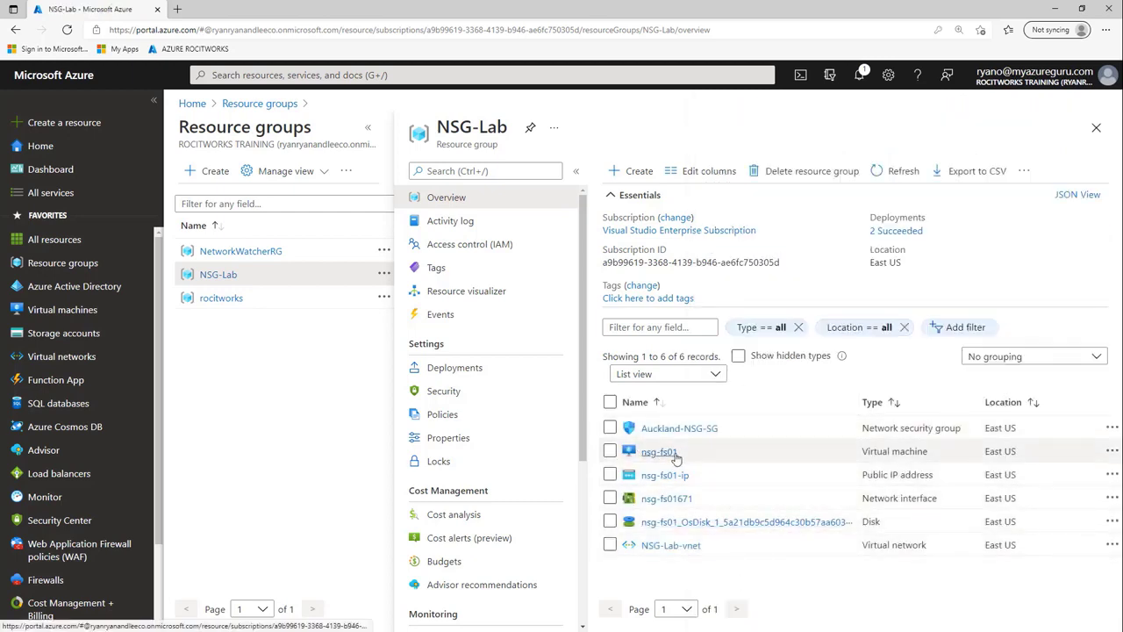
pyautogui.click(1096, 129)
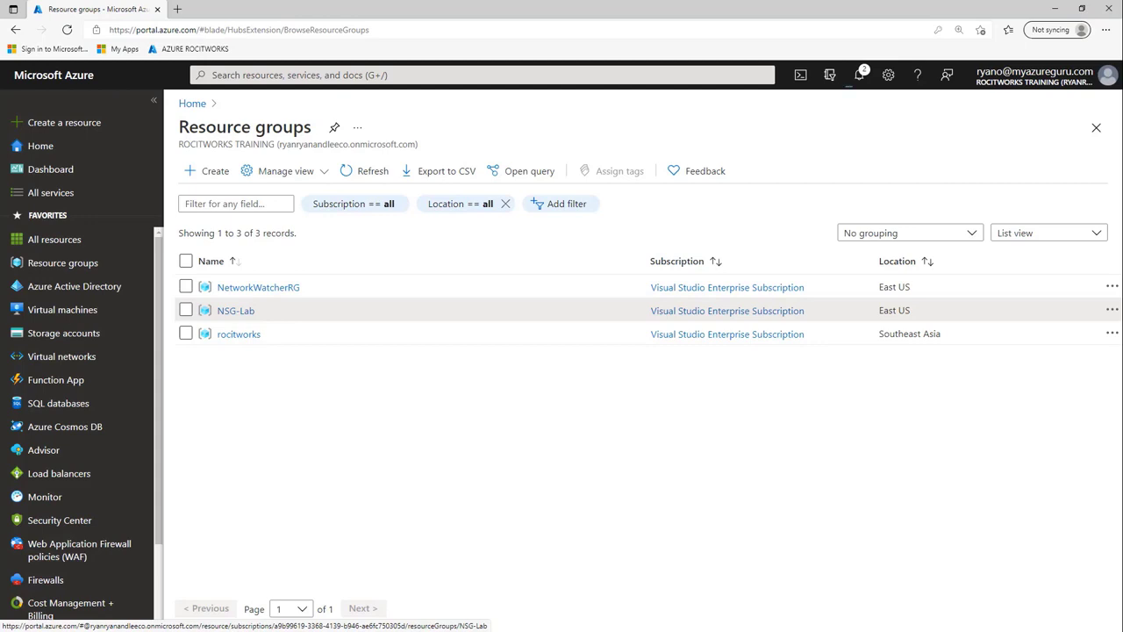
# - Check the deletion notification, then refresh the Resource groups list to confirm NSG-Lab is gone
pyautogui.click(859, 74)
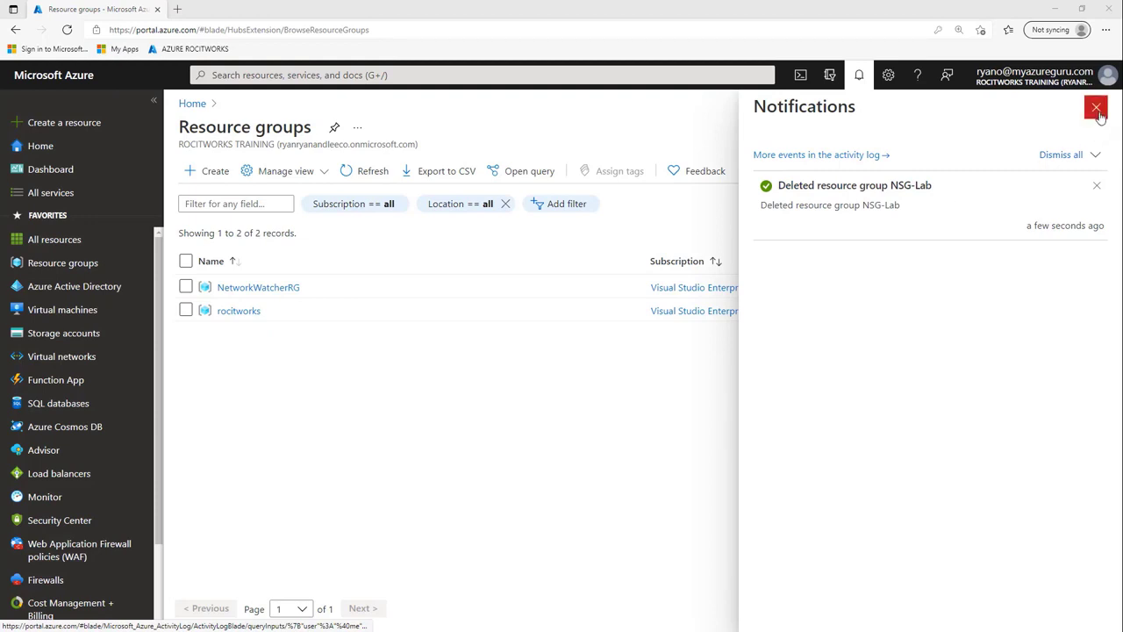
pyautogui.click(1097, 109)
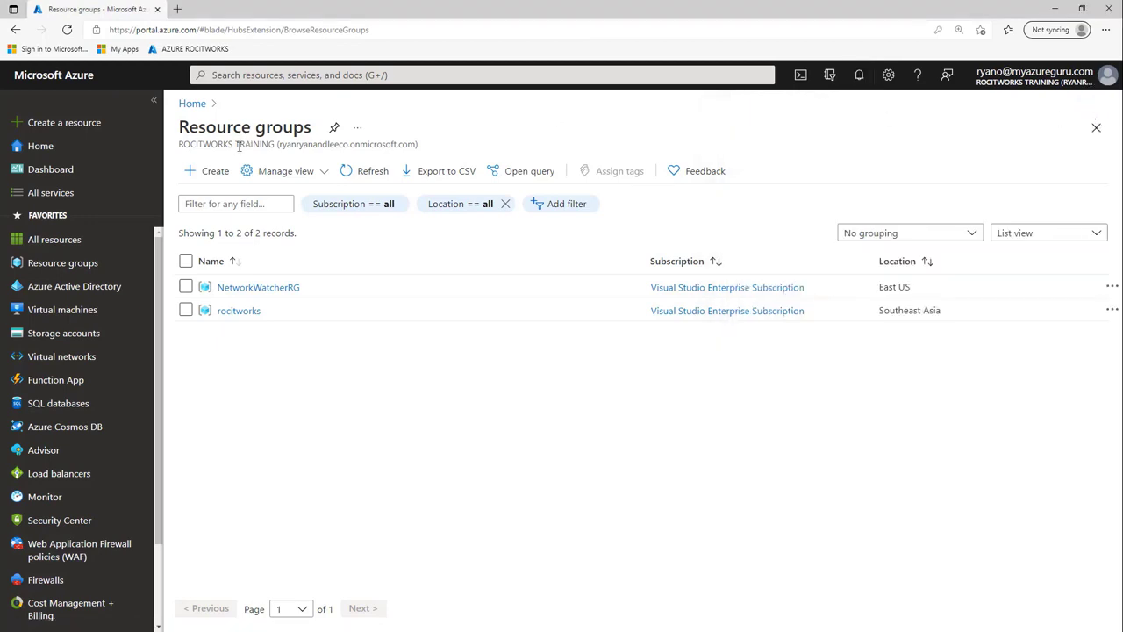
pyautogui.click(370, 174)
pyautogui.click(402, 206)
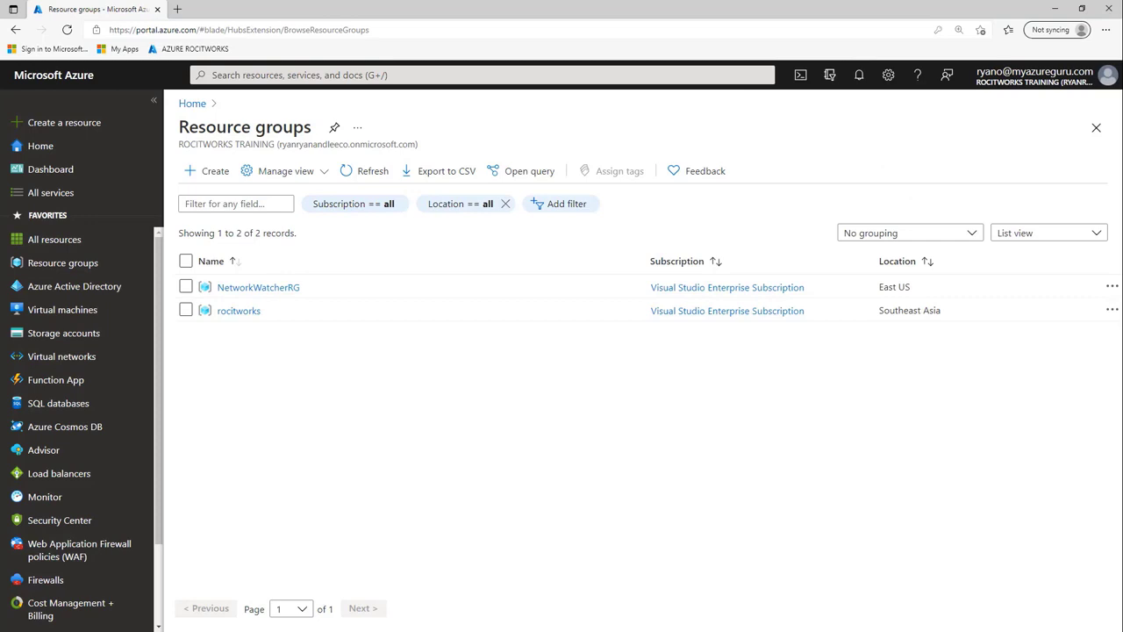